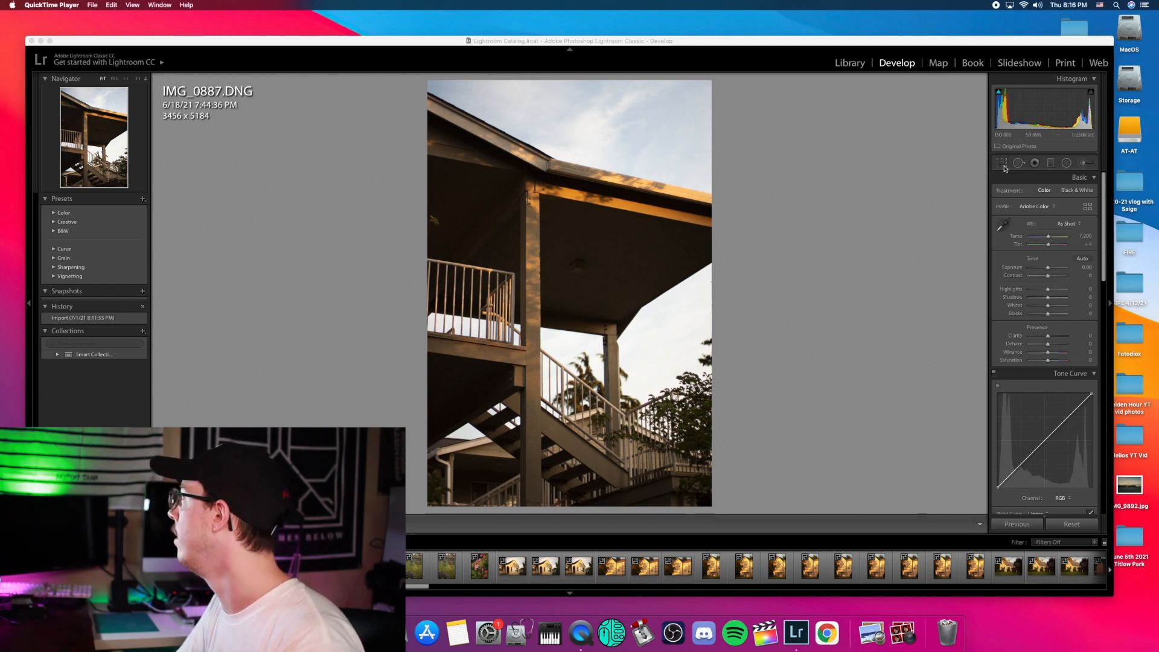
Step: Straighten the staircase photo to a 0.10 angle and commit the 3377 × 5065 crop
{"action": "left_click", "coordinate": [1004, 165]}
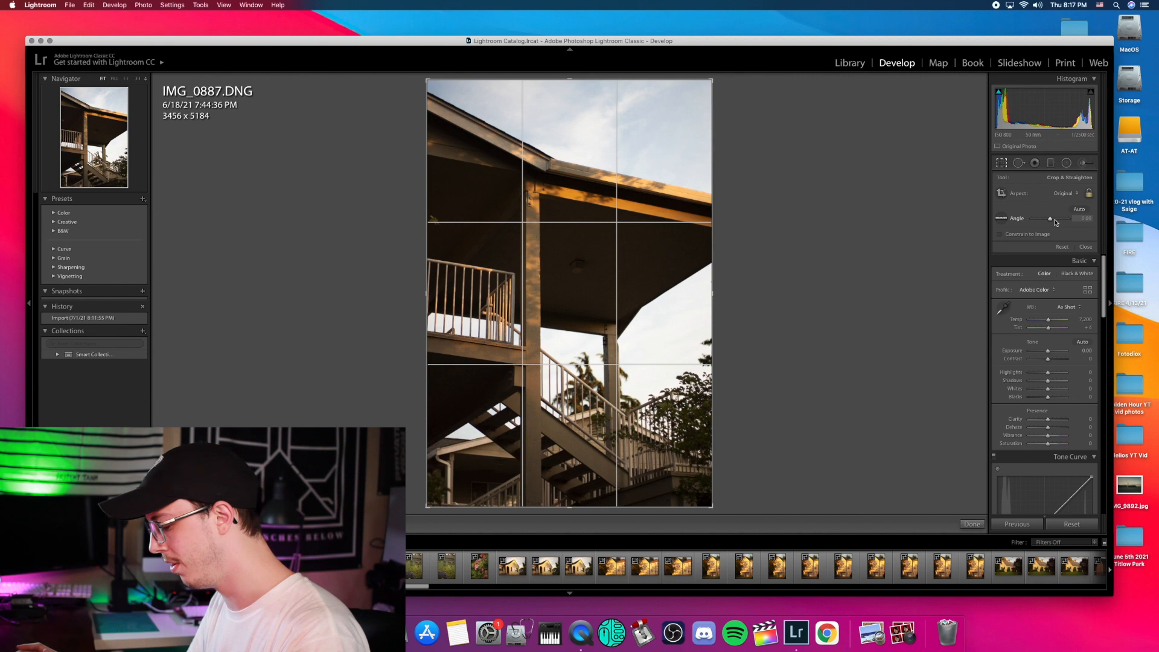
{"action": "left_click_drag", "start_coordinate": [1056, 222], "coordinate": [1056, 222]}
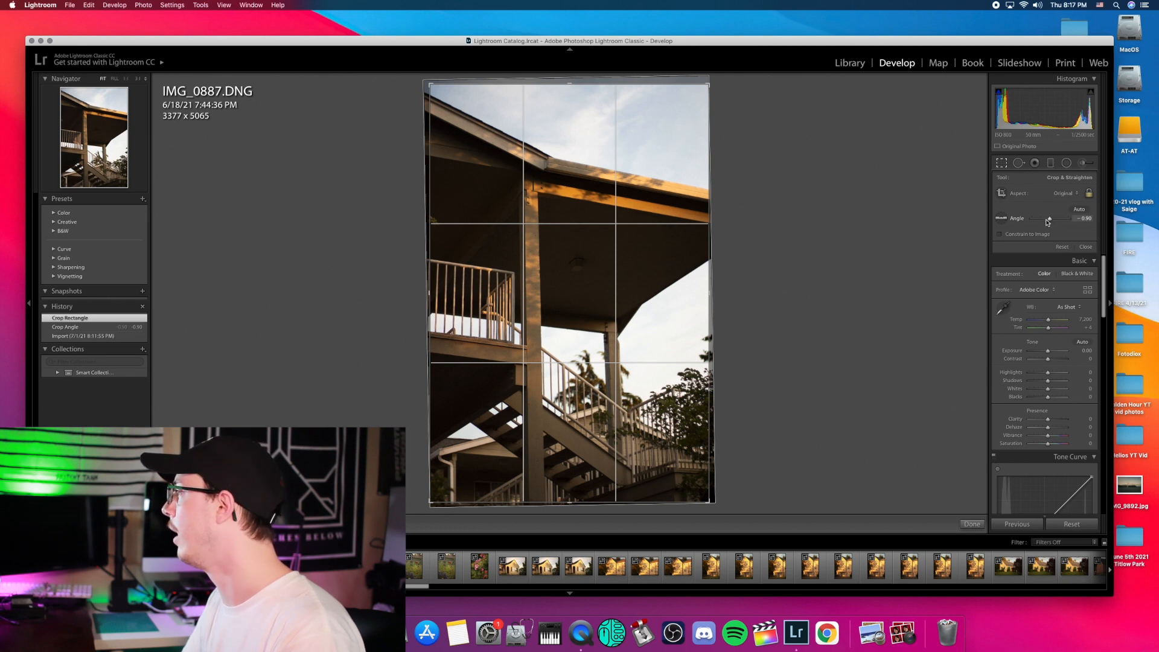
{"action": "left_click_drag", "start_coordinate": [1047, 221], "coordinate": [1047, 222]}
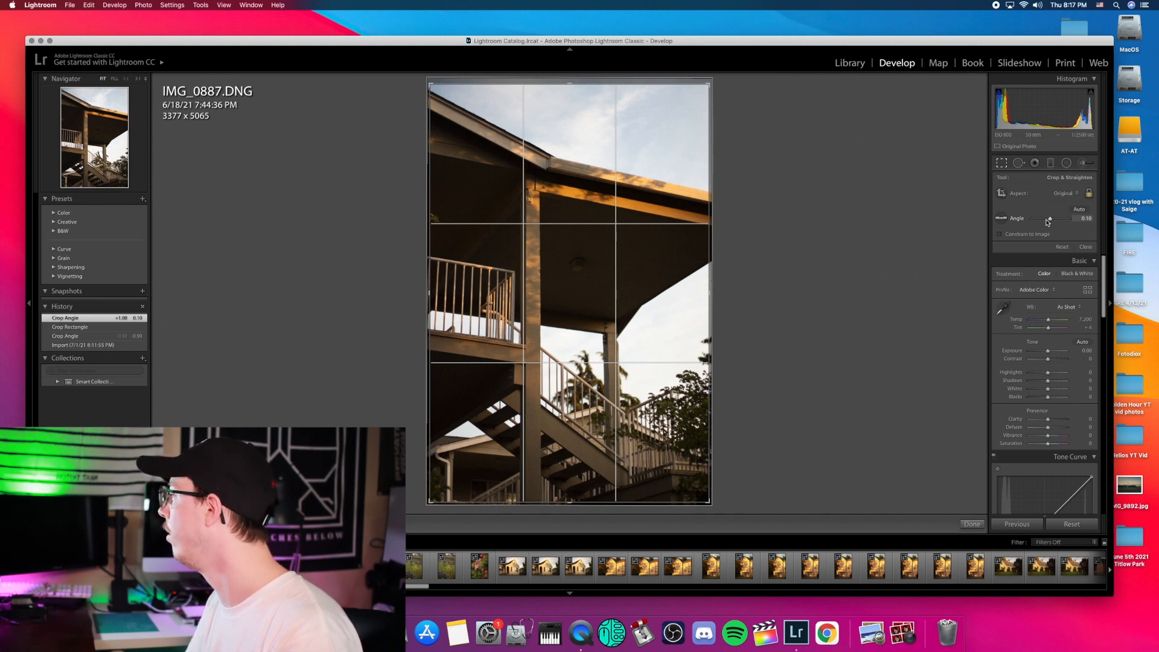
{"action": "left_click", "coordinate": [979, 524]}
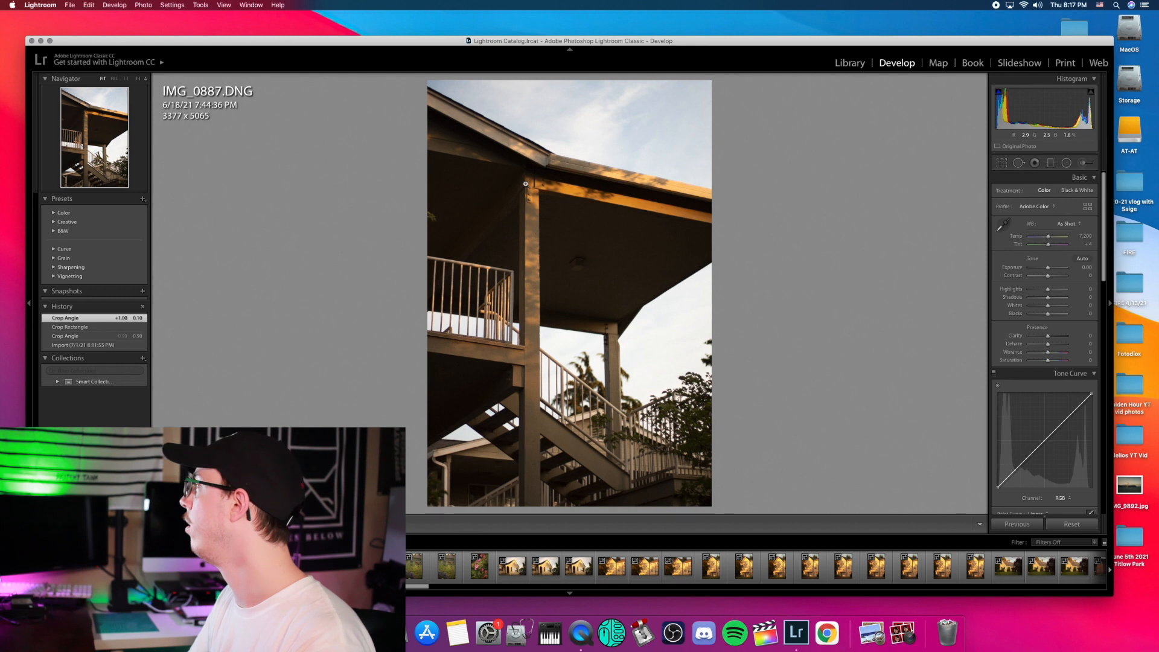
Step: Auto-tone the photo and warm its Temp from 7,200 to 8,250
{"action": "left_click", "coordinate": [1082, 260]}
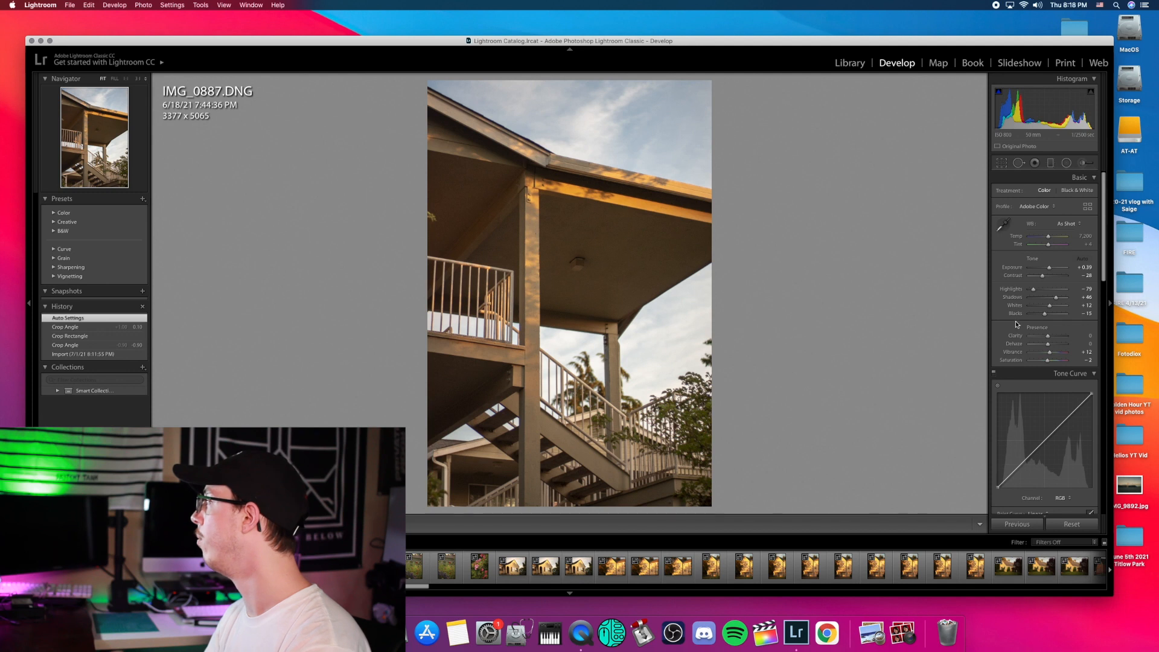
{"action": "scroll", "coordinate": [1058, 240], "scroll_direction": "up", "scroll_amount": 1}
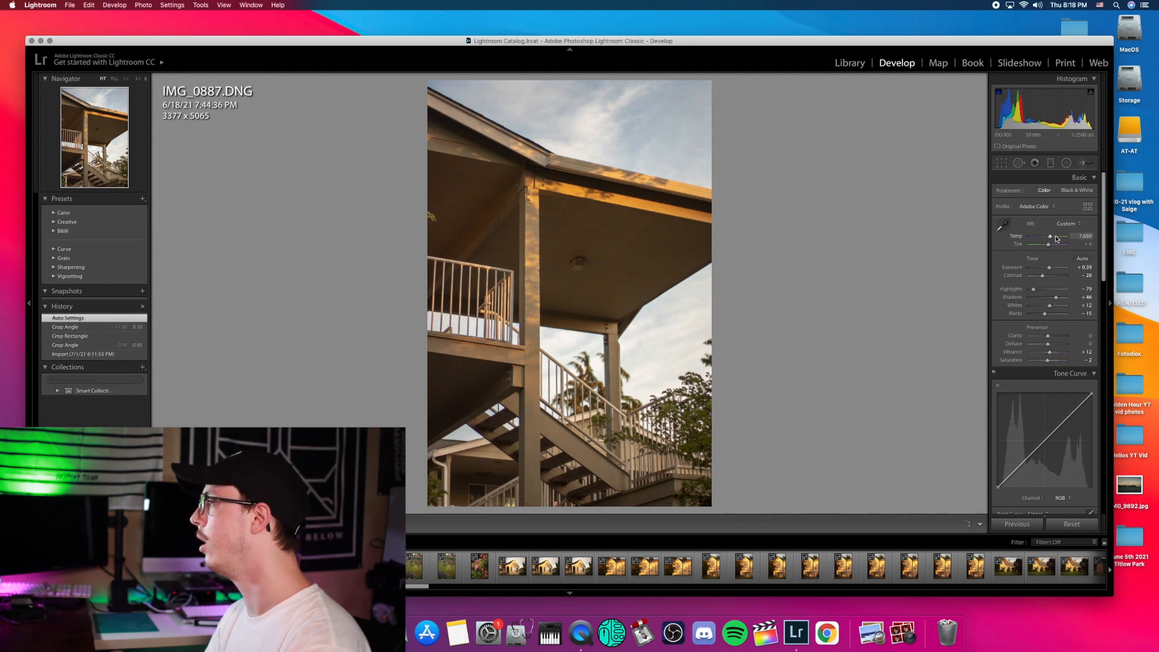
{"action": "scroll", "coordinate": [1057, 240], "scroll_direction": "up", "scroll_amount": 3}
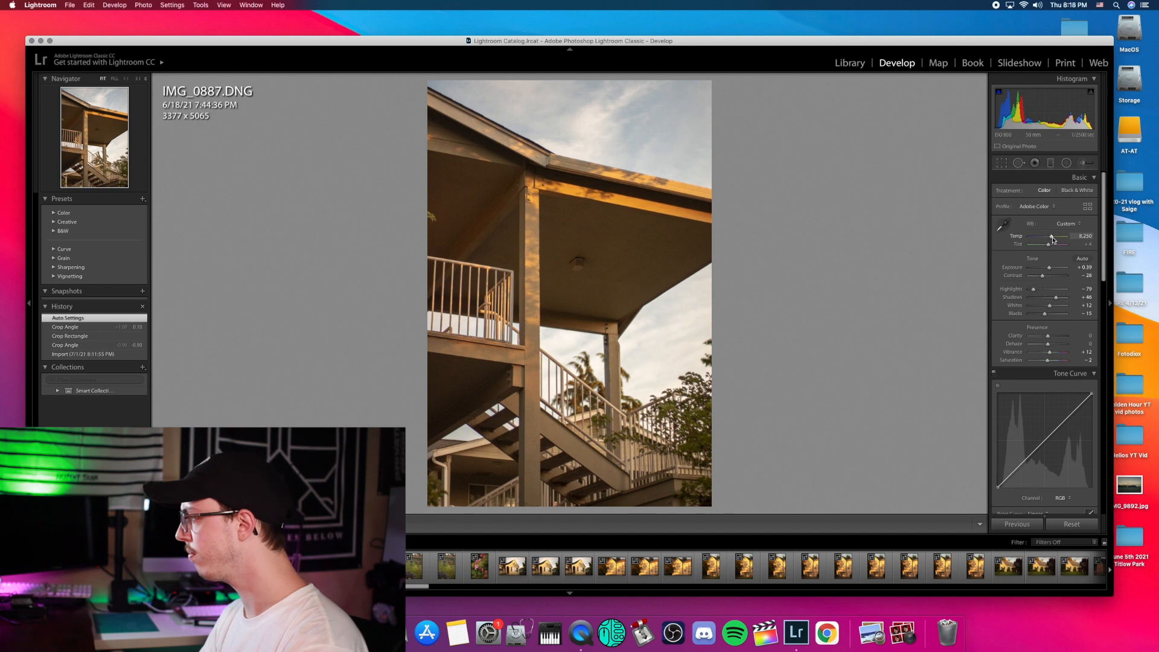
{"action": "scroll", "coordinate": [1044, 386], "scroll_direction": "down", "scroll_amount": 3}
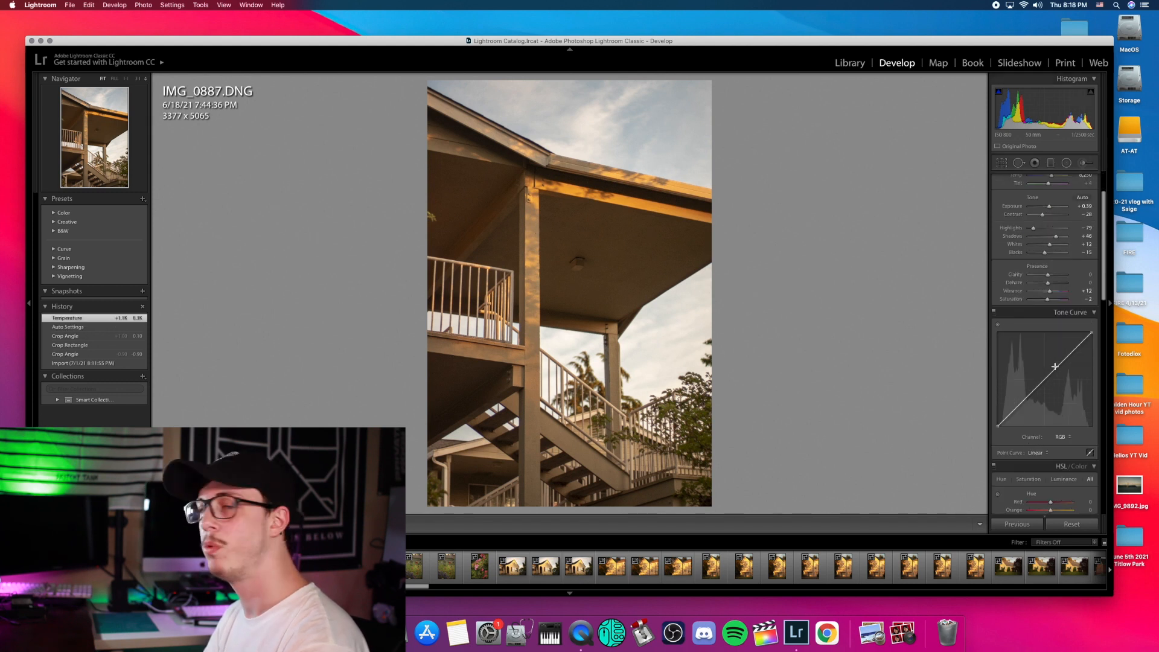
Step: Add shadow, midtone and highlight points to the tone curve, lift the black point and lower the white point
{"action": "left_click", "coordinate": [1022, 402]}
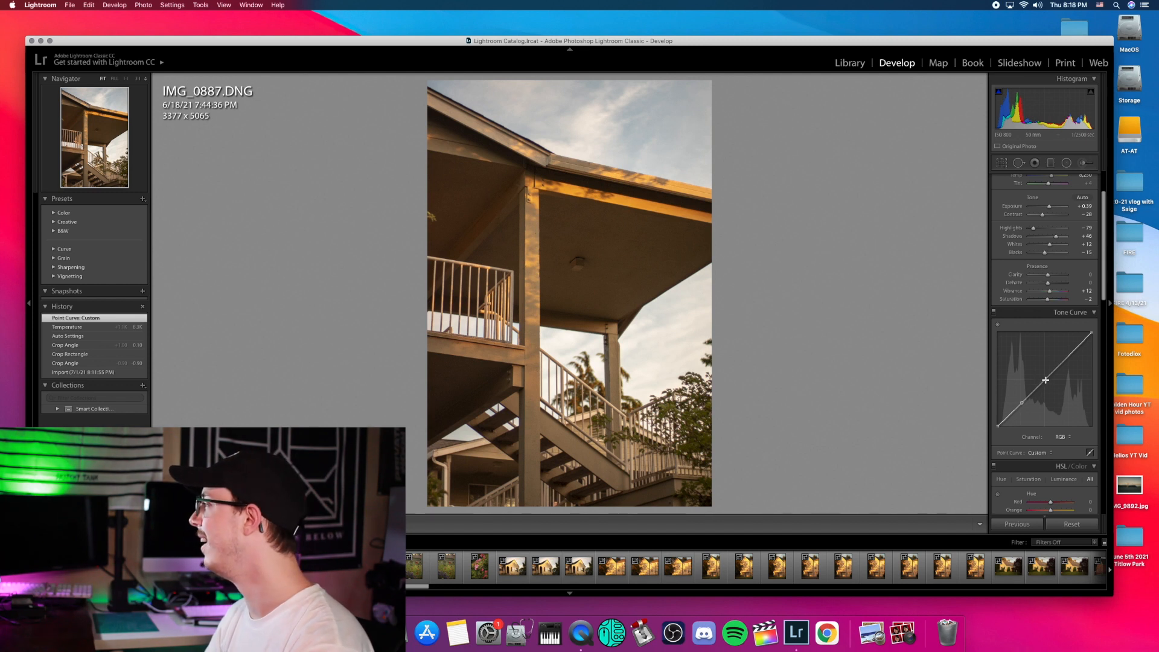
{"action": "left_click", "coordinate": [1046, 379]}
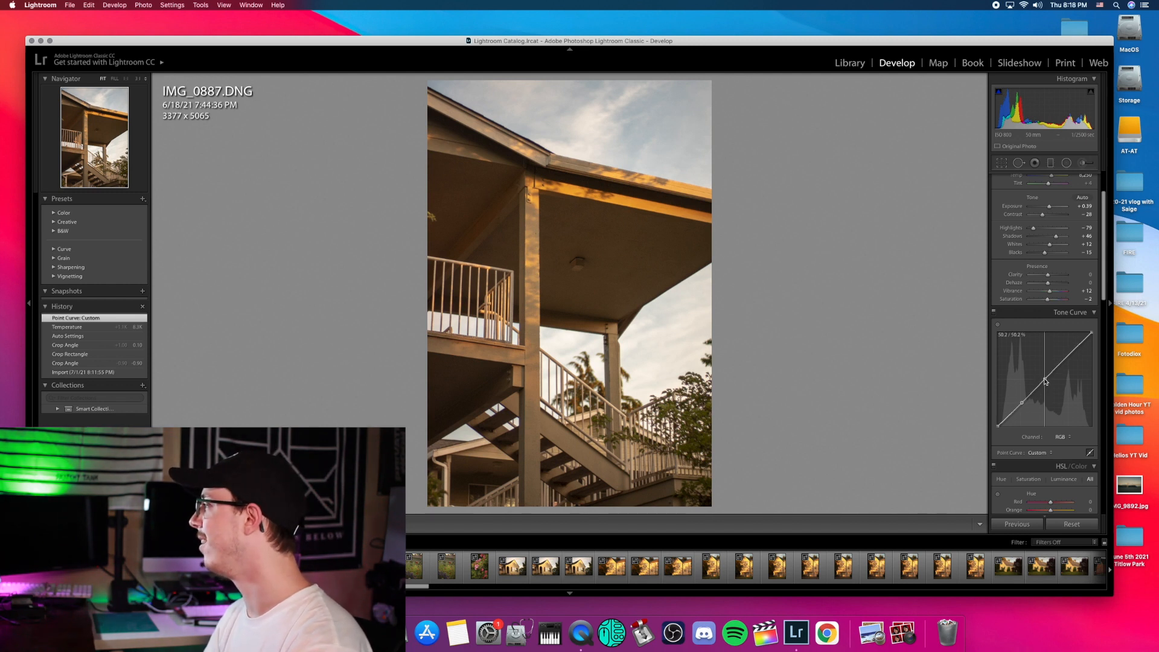
{"action": "left_click", "coordinate": [1069, 355]}
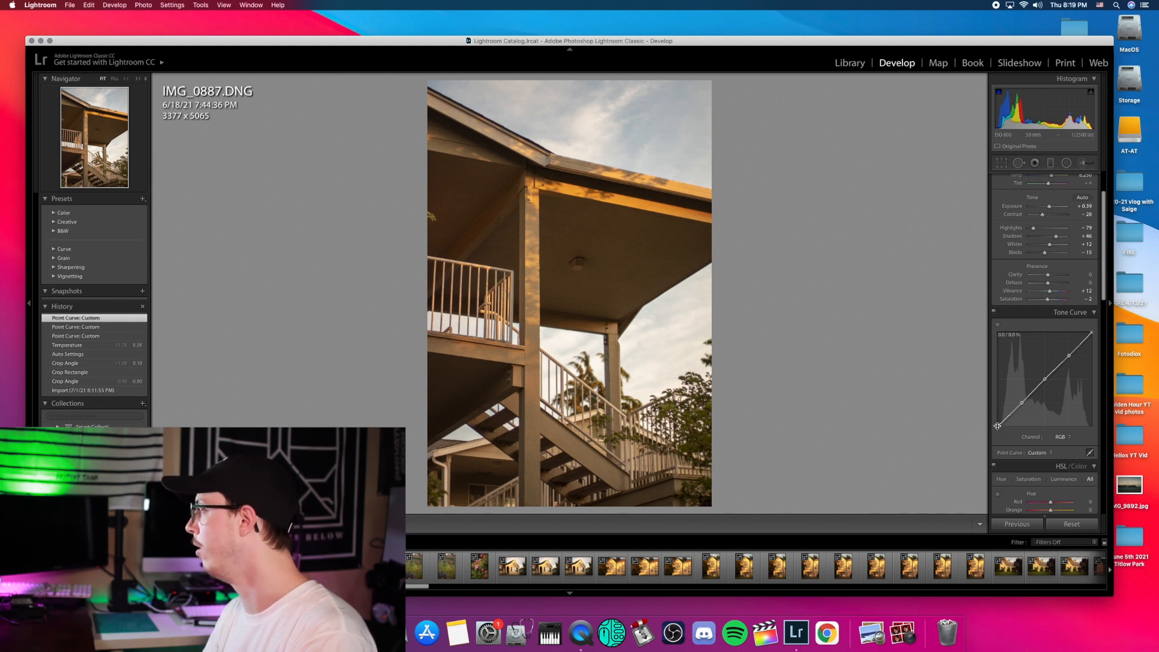
{"action": "left_click_drag", "start_coordinate": [998, 426], "coordinate": [973, 417]}
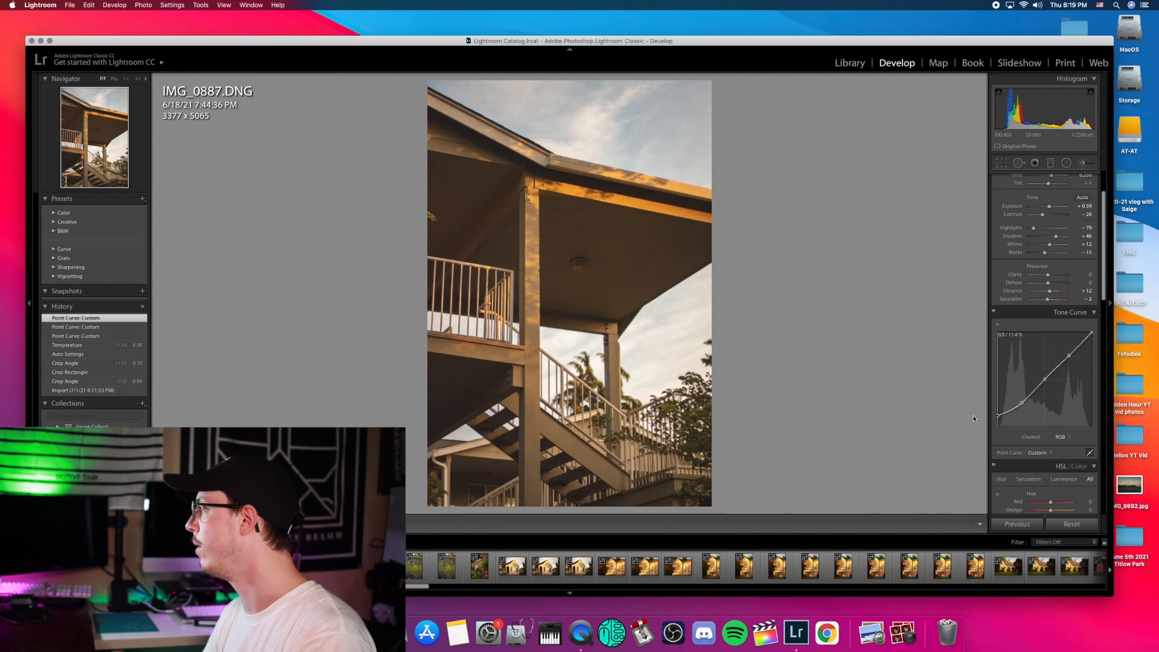
{"action": "left_click_drag", "start_coordinate": [973, 419], "coordinate": [974, 418]}
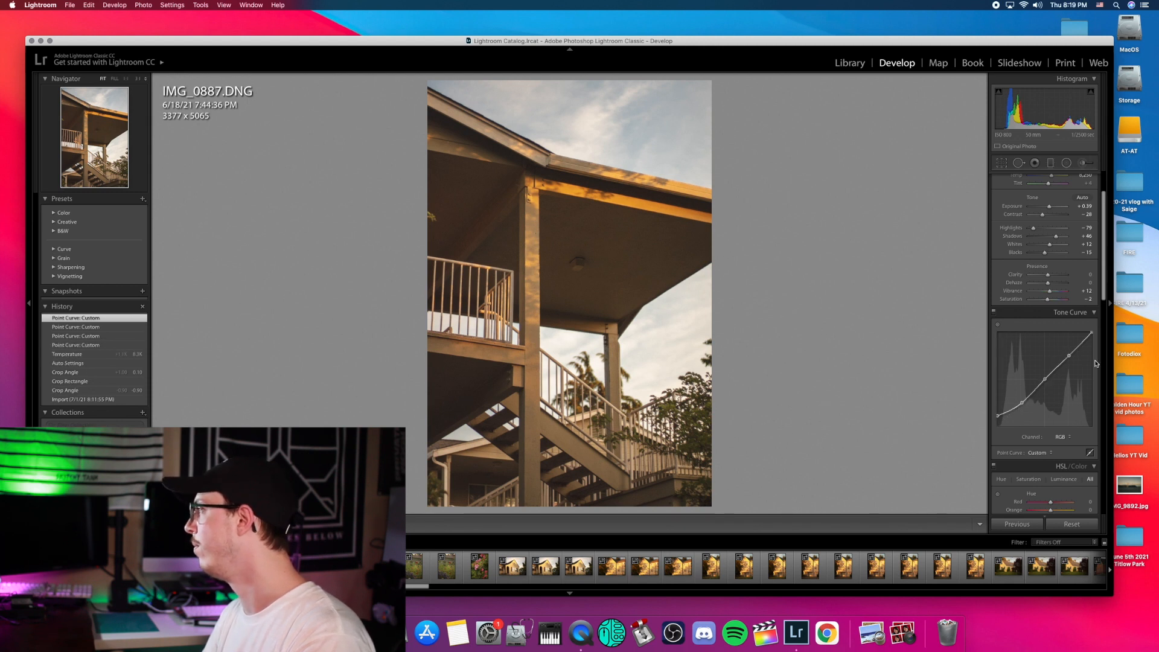
{"action": "left_click_drag", "start_coordinate": [1092, 334], "coordinate": [1098, 344]}
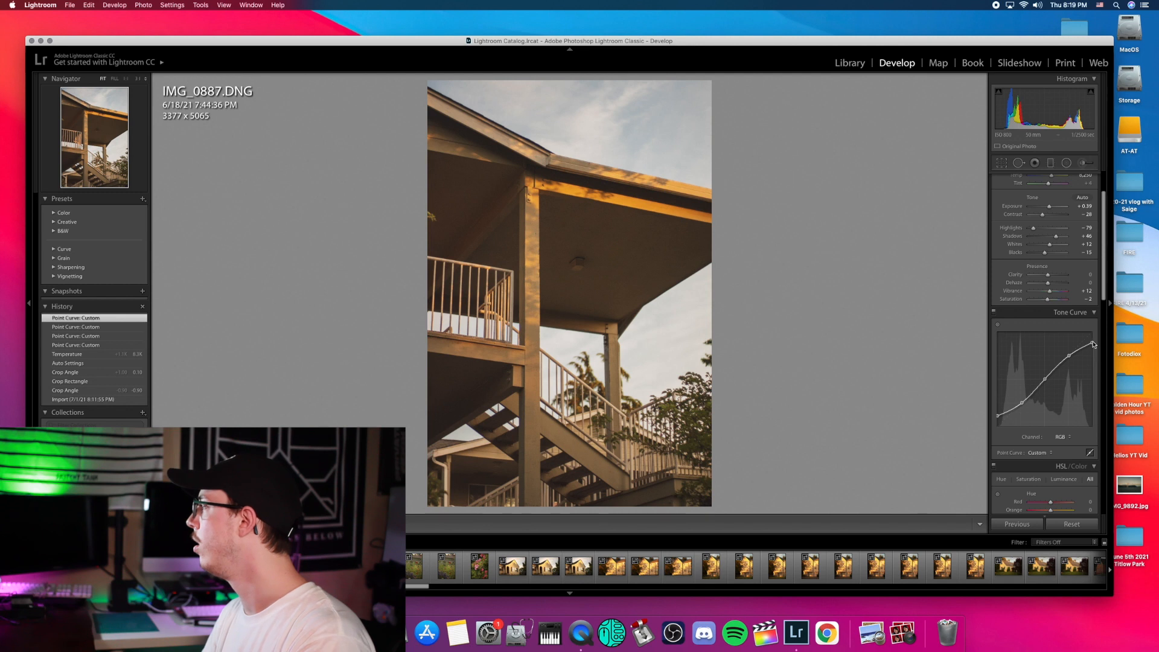
Step: Deepen the shadow point and raise the upper point to complete the S-curve, checking the roof eave
{"action": "left_click_drag", "start_coordinate": [1022, 403], "coordinate": [1026, 408]}
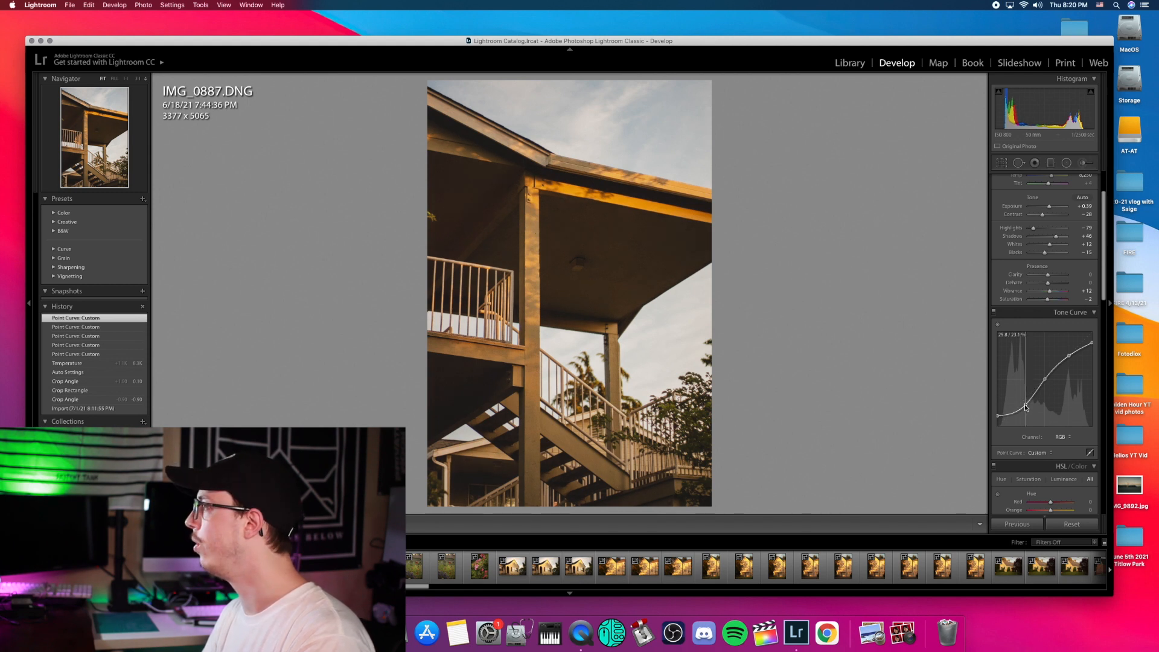
{"action": "left_click_drag", "start_coordinate": [1025, 407], "coordinate": [1025, 407]}
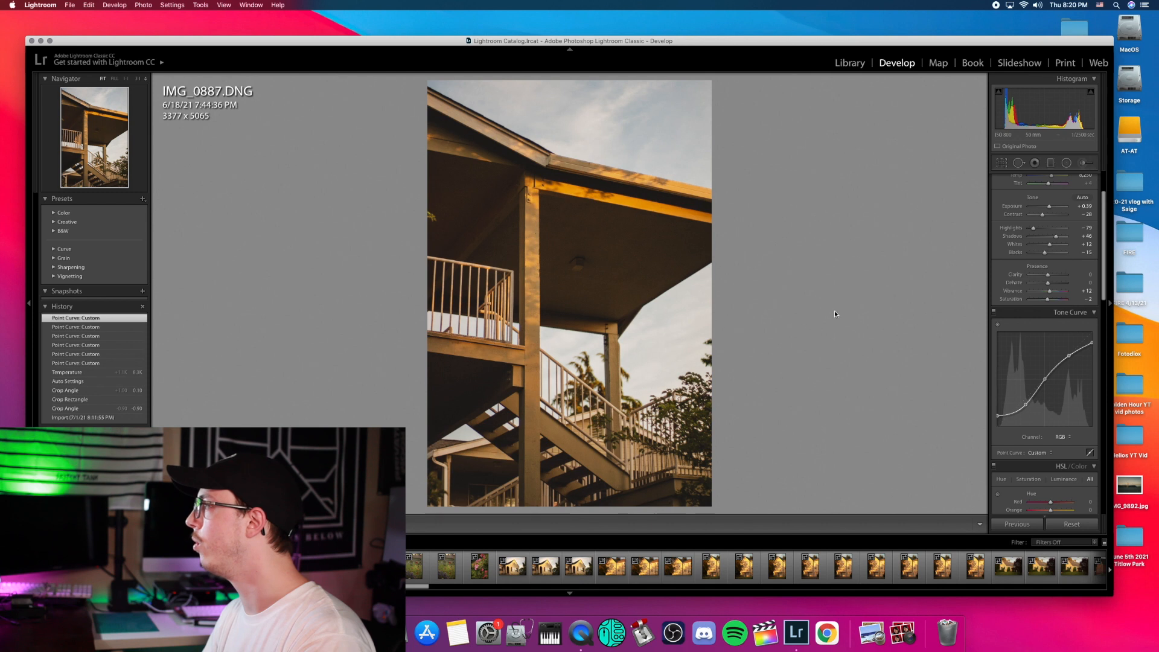
{"action": "left_click", "coordinate": [595, 198]}
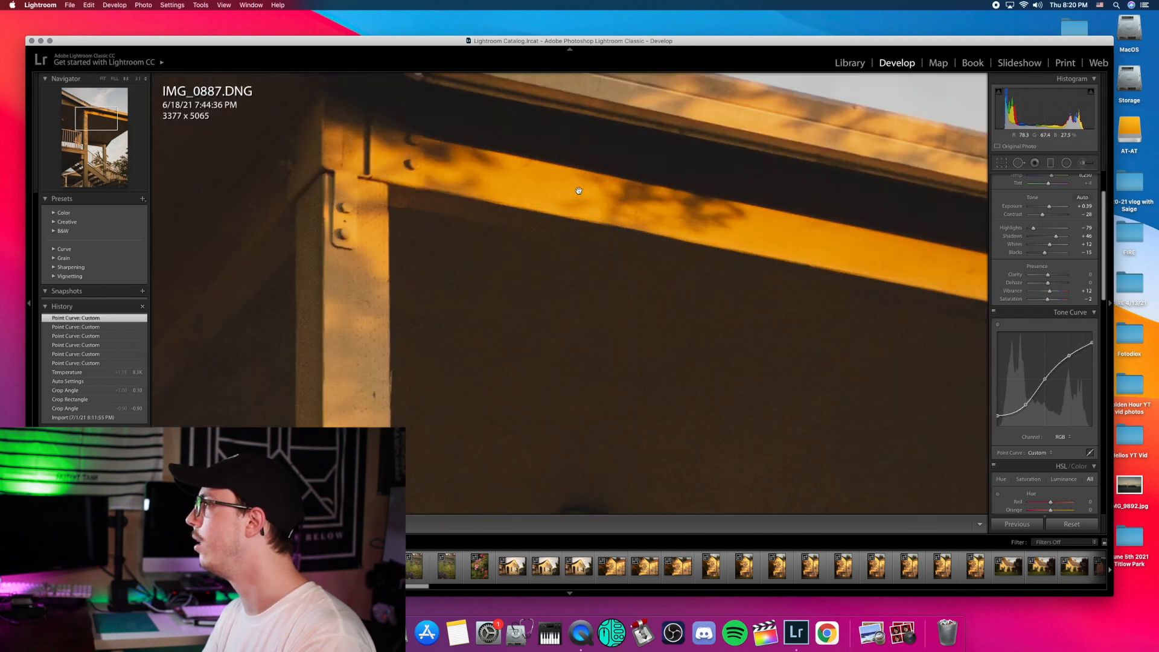
{"action": "left_click", "coordinate": [554, 203]}
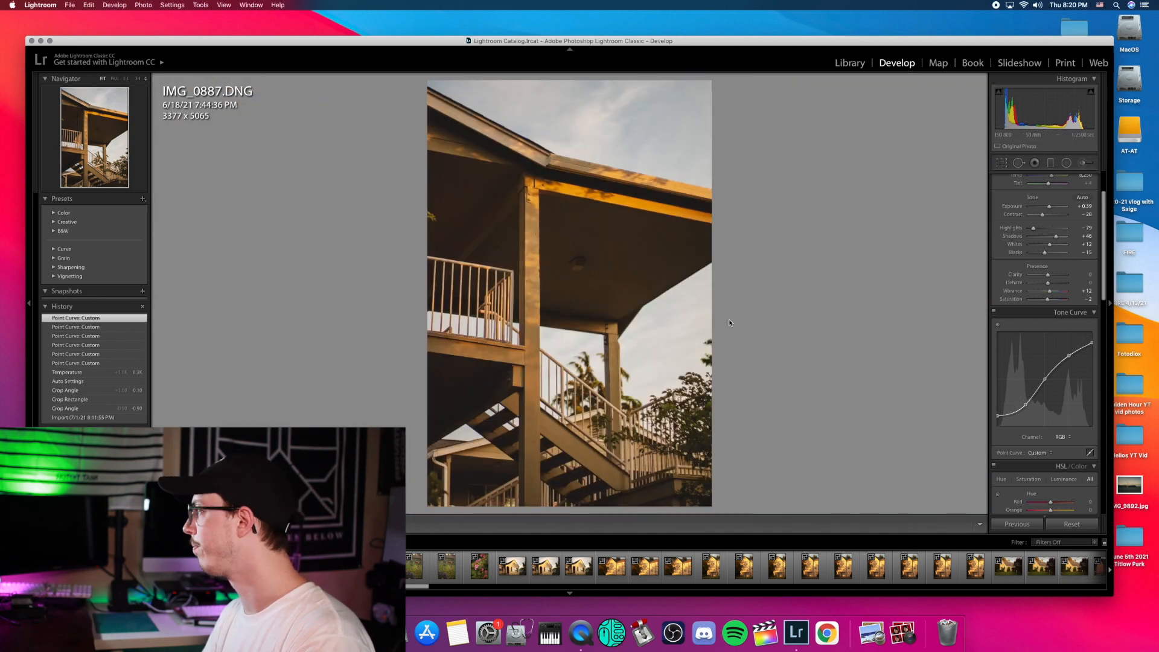
{"action": "left_click_drag", "start_coordinate": [1067, 355], "coordinate": [1043, 382]}
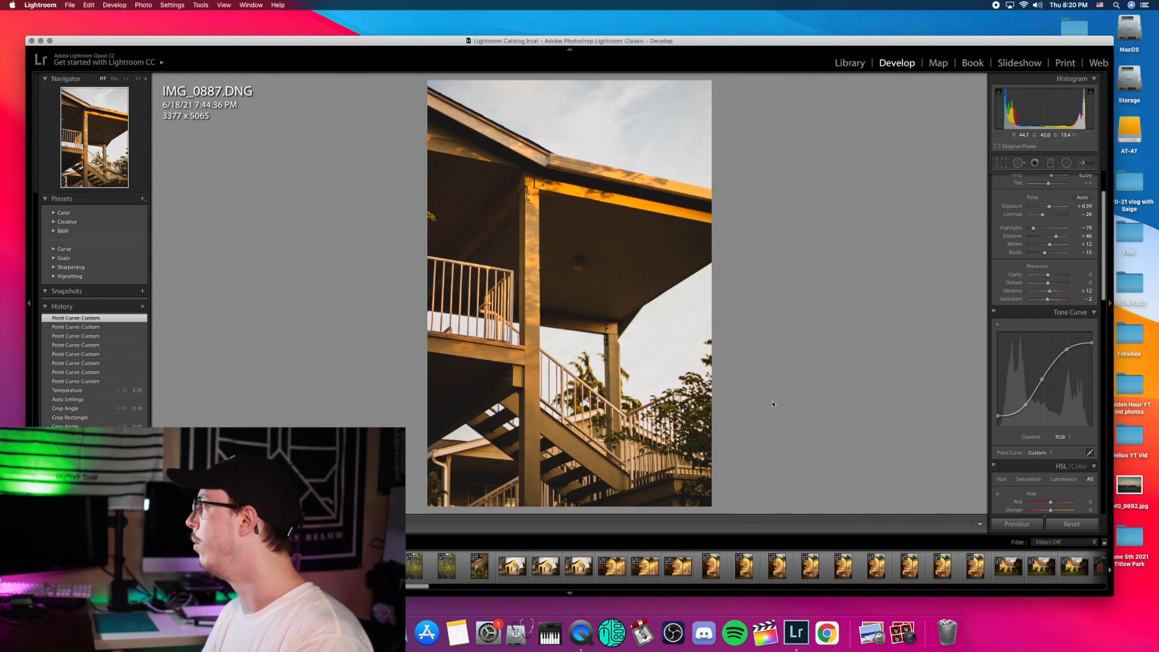
Step: Set Exposure to +0.65, Shadows to +29 and Blacks to −33 in the Basic panel
{"action": "scroll", "coordinate": [1037, 350], "scroll_direction": "up", "scroll_amount": 3}
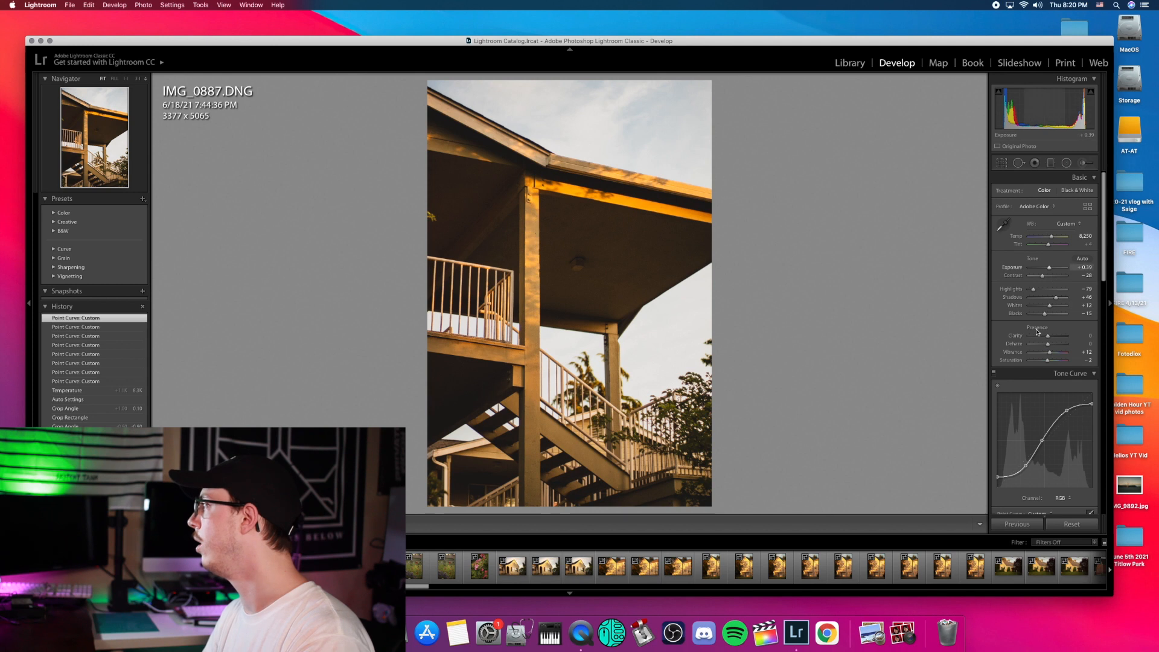
{"action": "left_click_drag", "start_coordinate": [1051, 267], "coordinate": [1050, 268]}
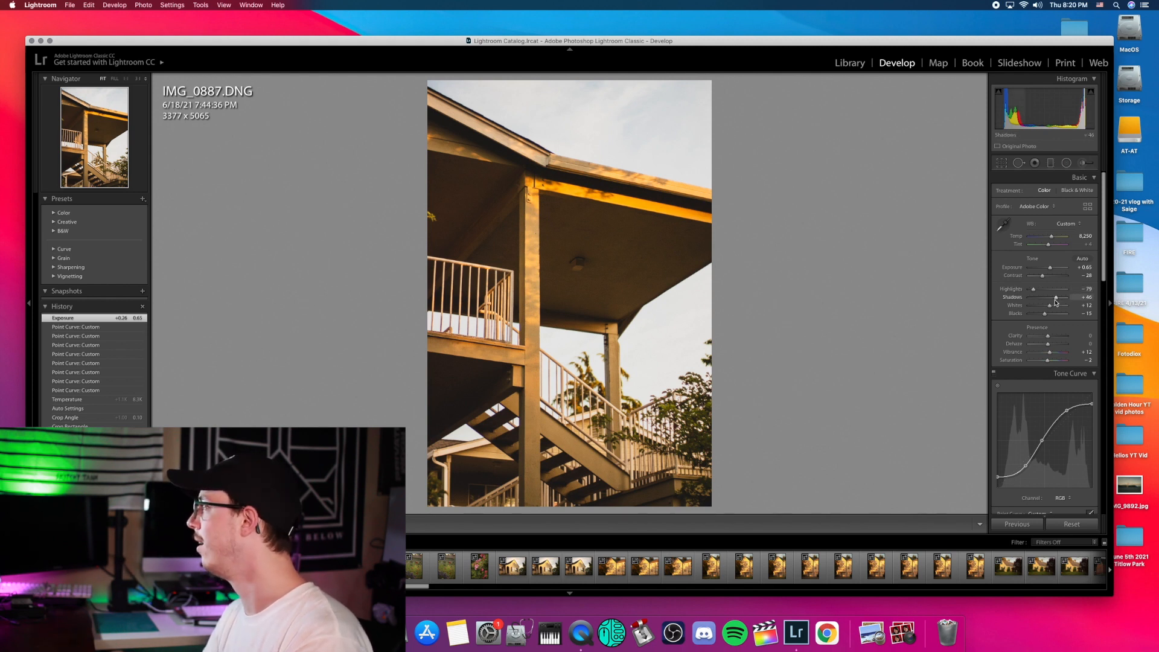
{"action": "left_click_drag", "start_coordinate": [1055, 301], "coordinate": [1053, 301]}
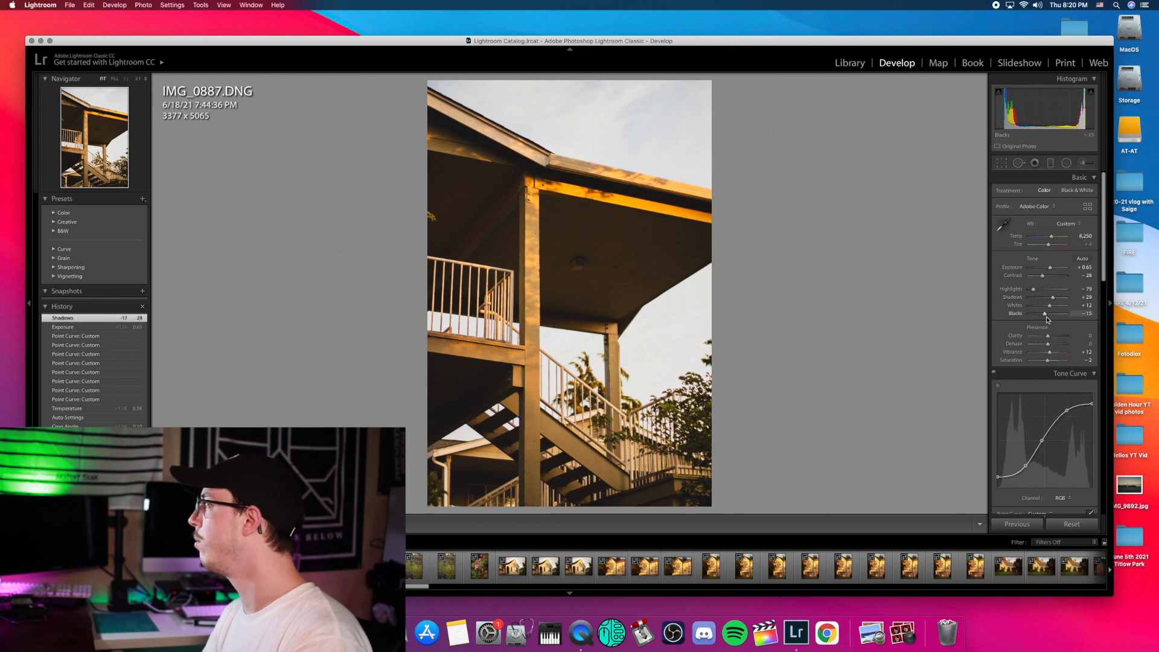
{"action": "mouse_move", "coordinate": [1046, 314]}
{"action": "left_mouse_down"}
{"action": "mouse_move", "coordinate": [1031, 315]}
{"action": "mouse_move", "coordinate": [1043, 315]}
{"action": "left_mouse_up"}
Step: Check the ceiling light detail and adjust Contrast
{"action": "left_click", "coordinate": [582, 276]}
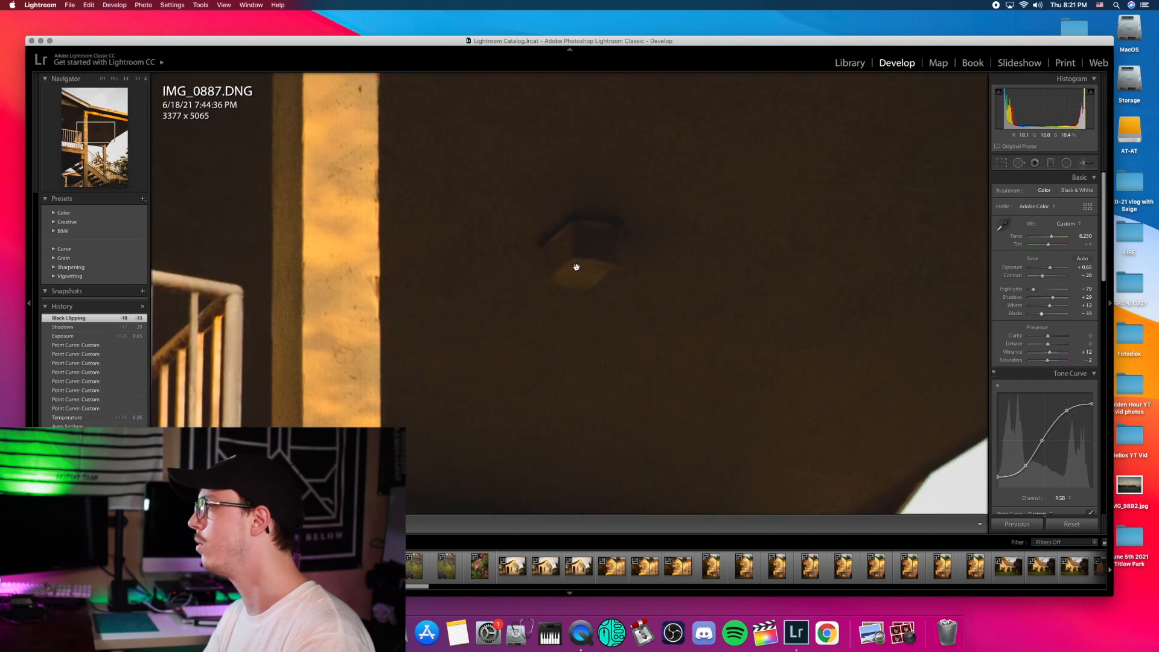
{"action": "left_click", "coordinate": [577, 272]}
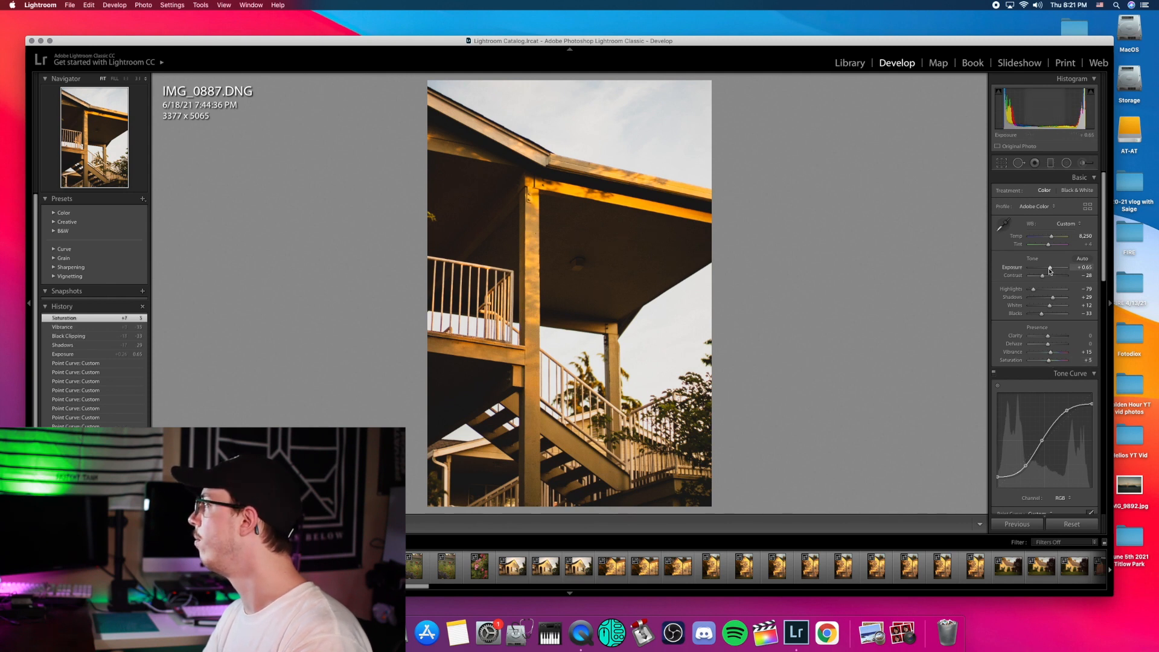
{"action": "left_click_drag", "start_coordinate": [1046, 280], "coordinate": [1046, 281]}
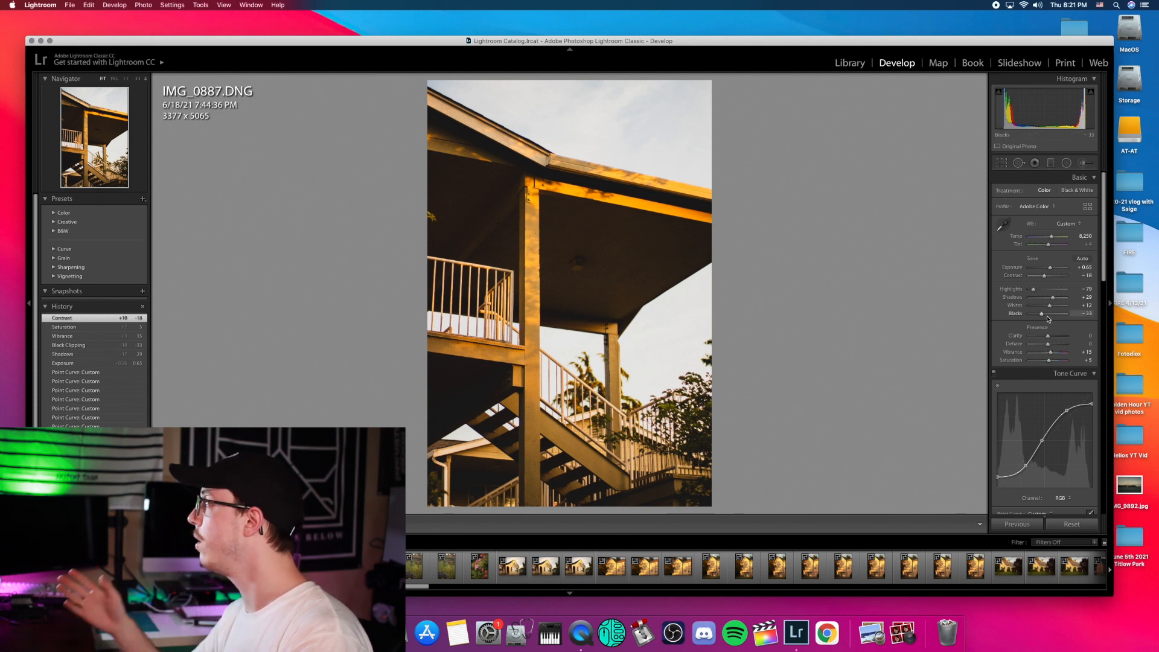
{"action": "scroll", "coordinate": [1048, 320], "scroll_direction": "down", "scroll_amount": 10}
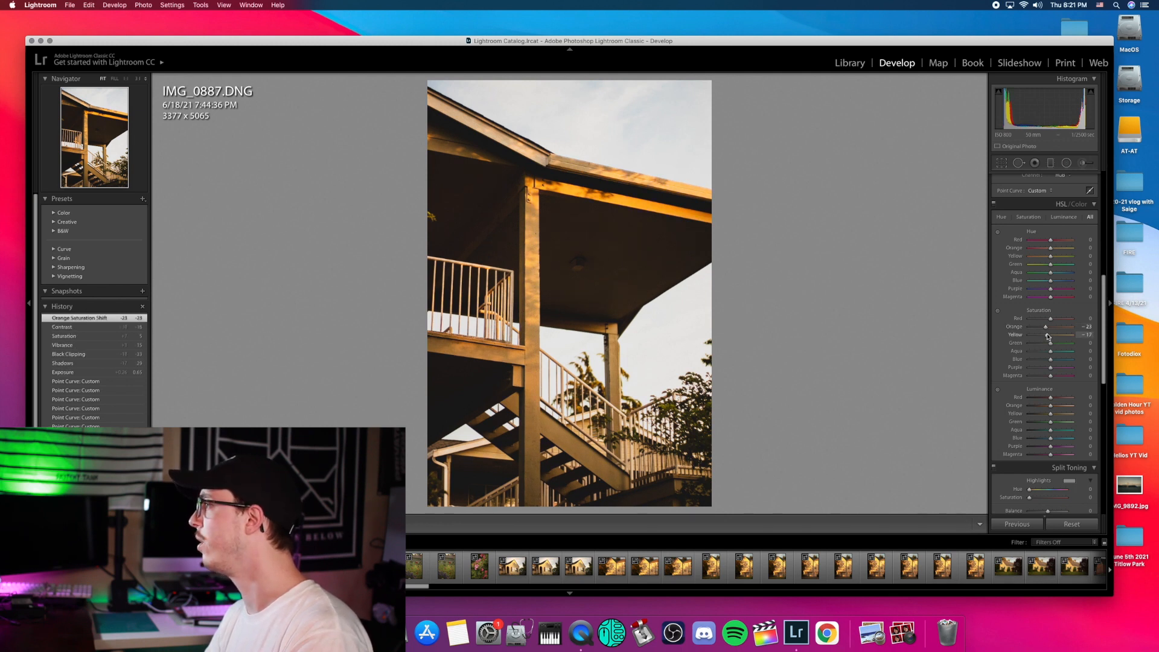
Step: Reduce yellow saturation, then set Green saturation +32 and Green luminance +14
{"action": "left_click_drag", "start_coordinate": [1048, 337], "coordinate": [1047, 337]}
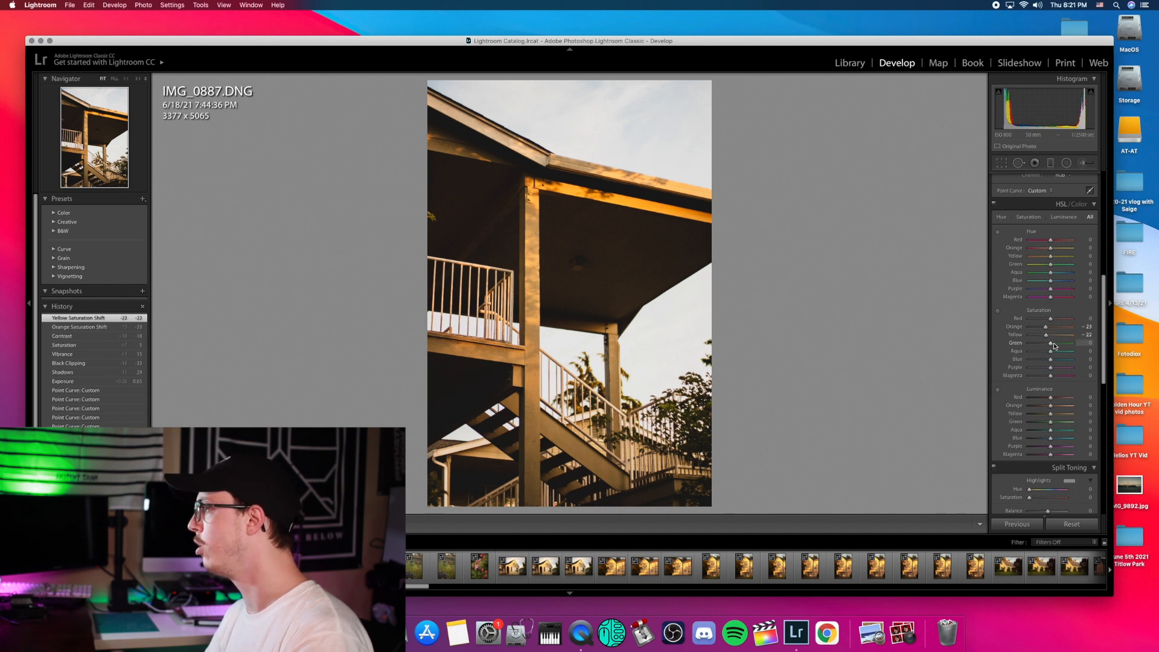
{"action": "left_click", "coordinate": [701, 411]}
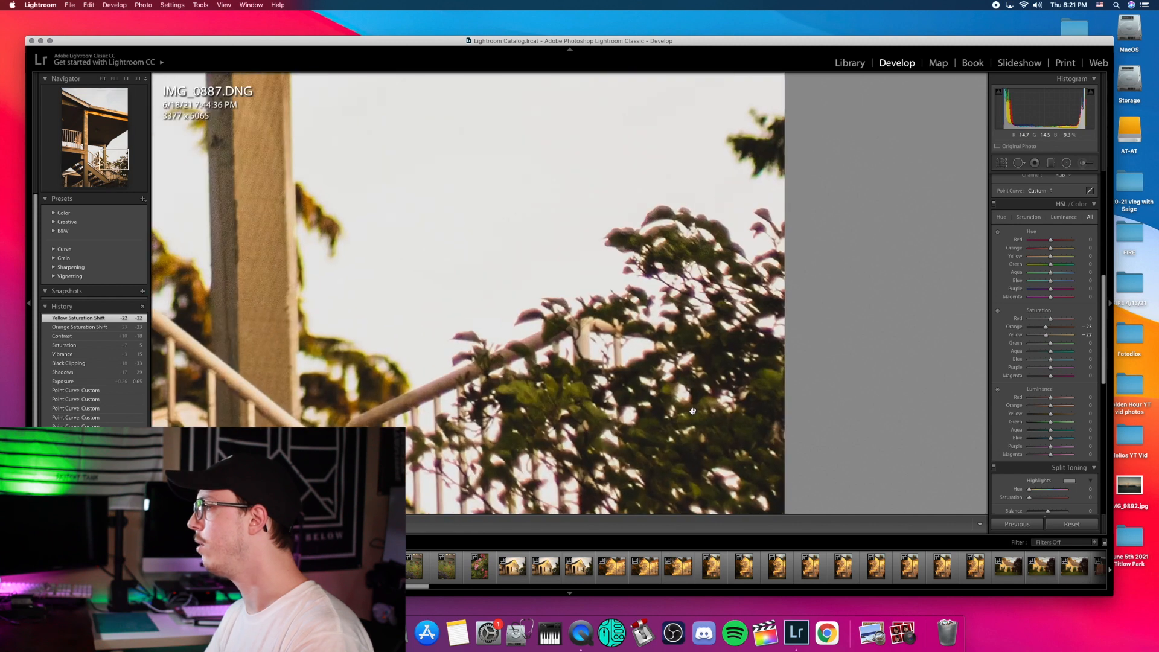
{"action": "left_click", "coordinate": [674, 416]}
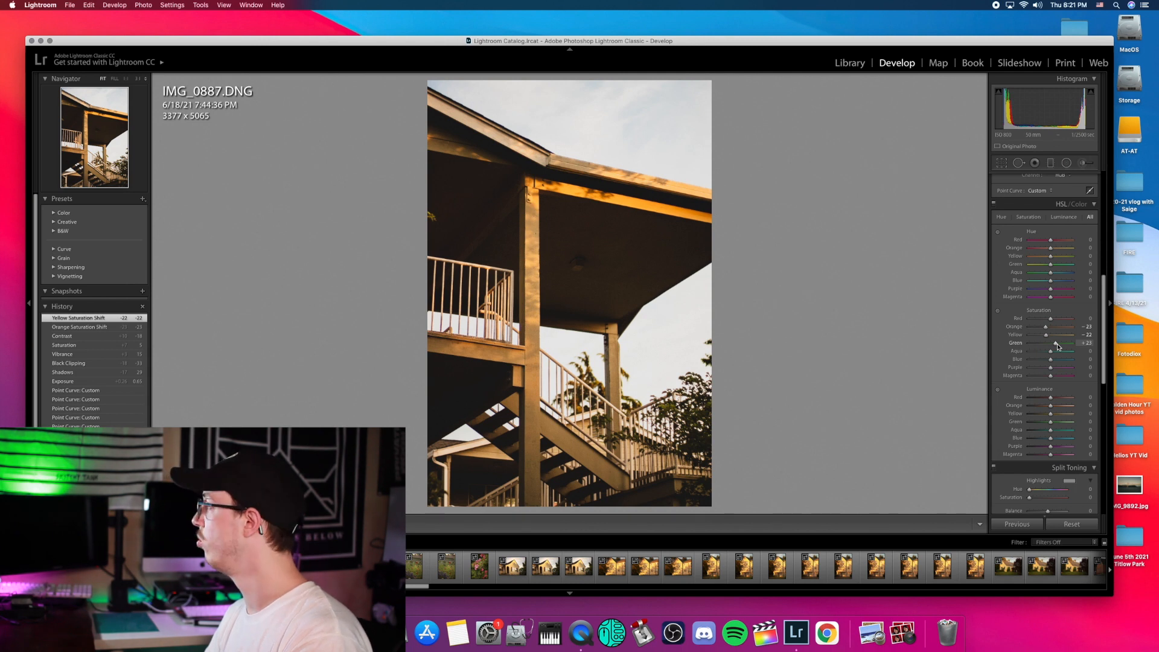
{"action": "left_click_drag", "start_coordinate": [1059, 347], "coordinate": [1061, 347]}
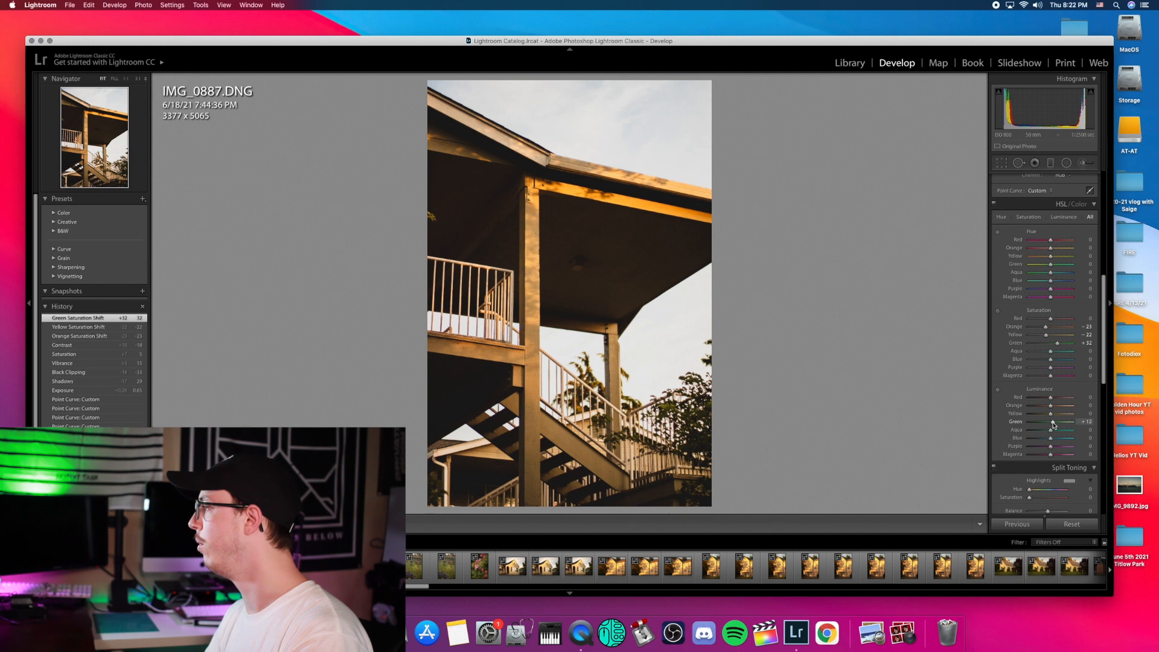
{"action": "left_click_drag", "start_coordinate": [1054, 425], "coordinate": [1055, 426]}
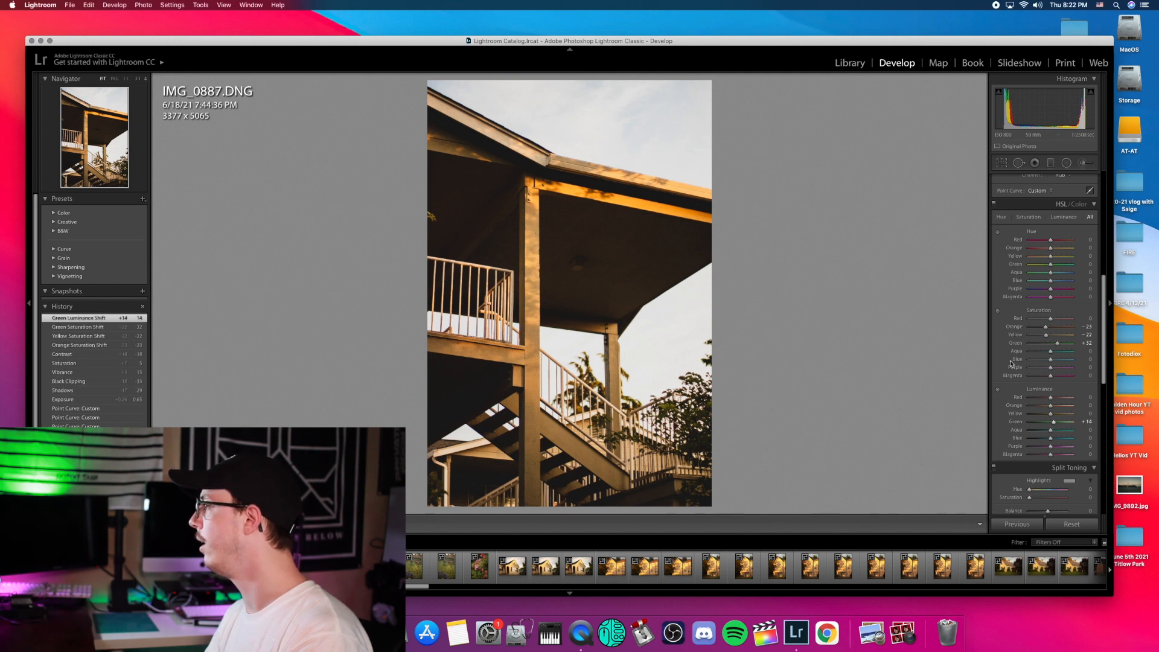
Step: Push Blue saturation to +100 and darken Blue luminance to −51
{"action": "scroll", "coordinate": [1020, 398], "scroll_direction": "down", "scroll_amount": 4}
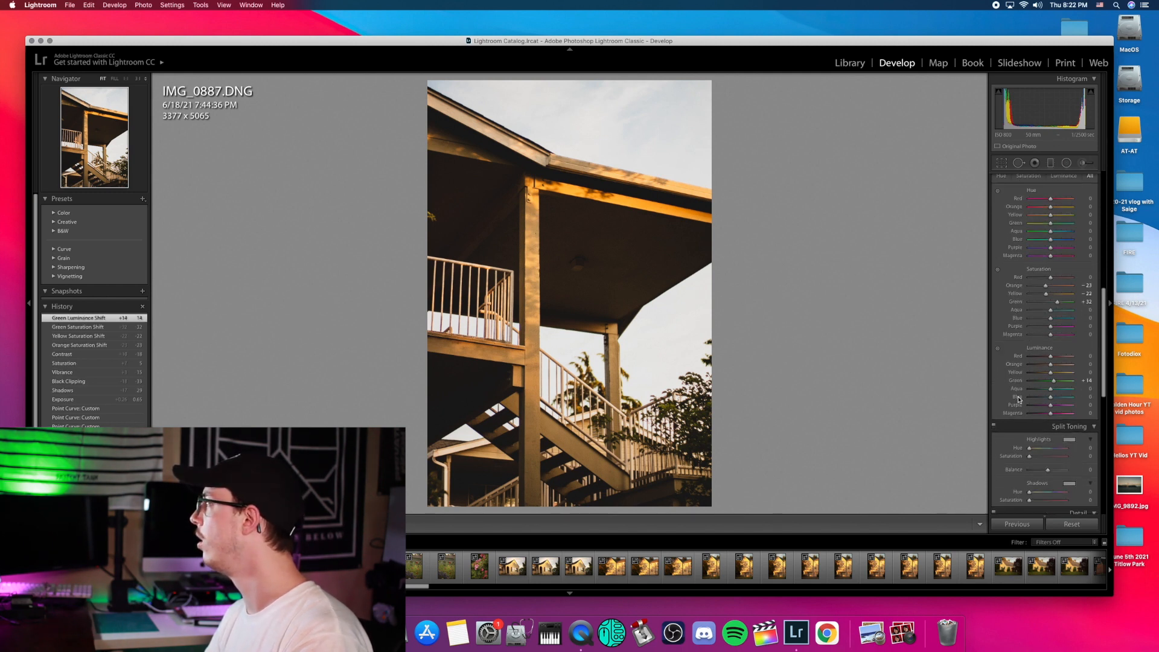
{"action": "mouse_move", "coordinate": [1051, 319]}
{"action": "left_mouse_down"}
{"action": "mouse_move", "coordinate": [1078, 314]}
{"action": "mouse_move", "coordinate": [1052, 310]}
{"action": "mouse_move", "coordinate": [1063, 313]}
{"action": "left_mouse_up"}
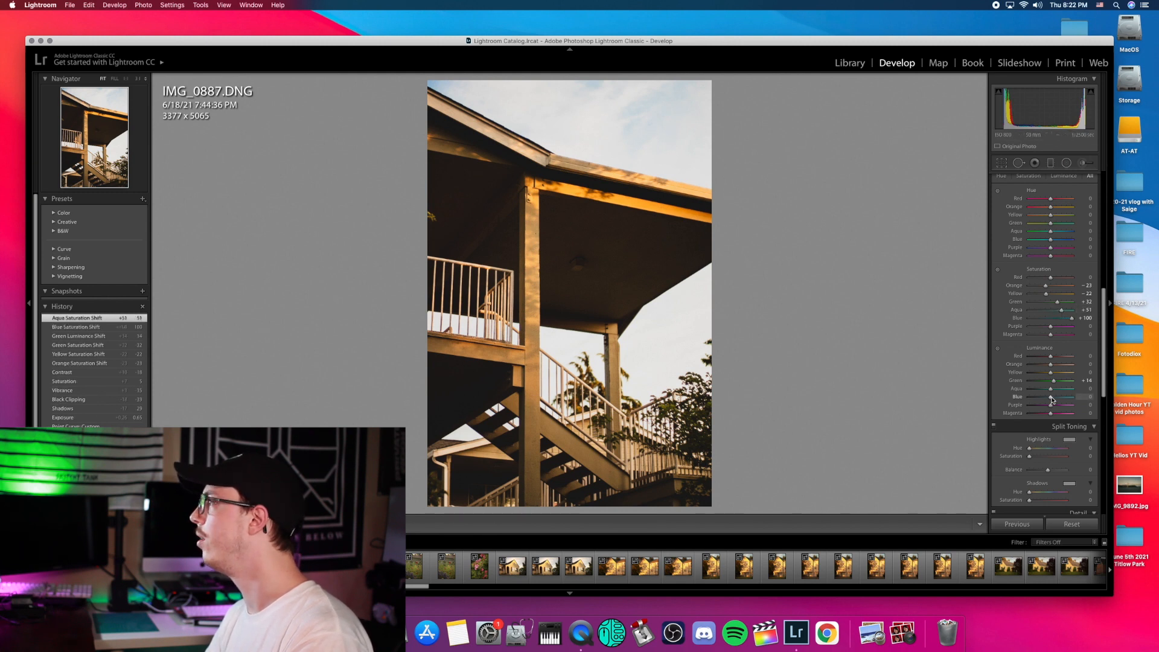
{"action": "left_click_drag", "start_coordinate": [1044, 399], "coordinate": [1041, 390]}
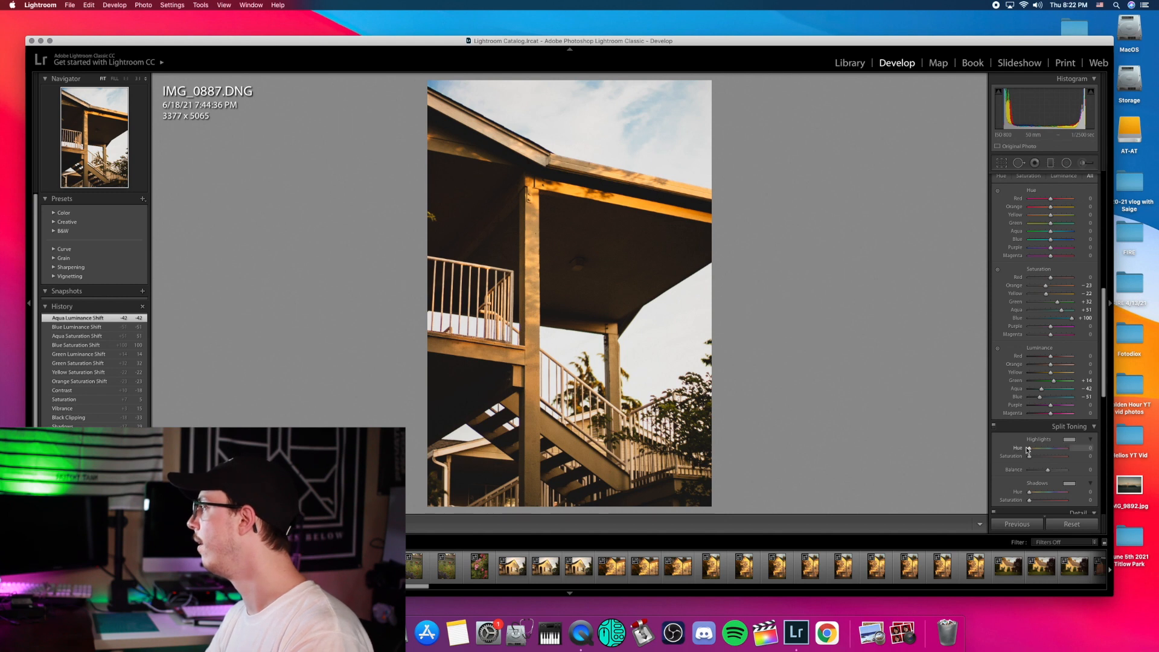
Step: Sharpen with Amount 102 and Masking 17, checking the orange wall and stairs in the detail preview
{"action": "scroll", "coordinate": [1027, 449], "scroll_direction": "down", "scroll_amount": 5}
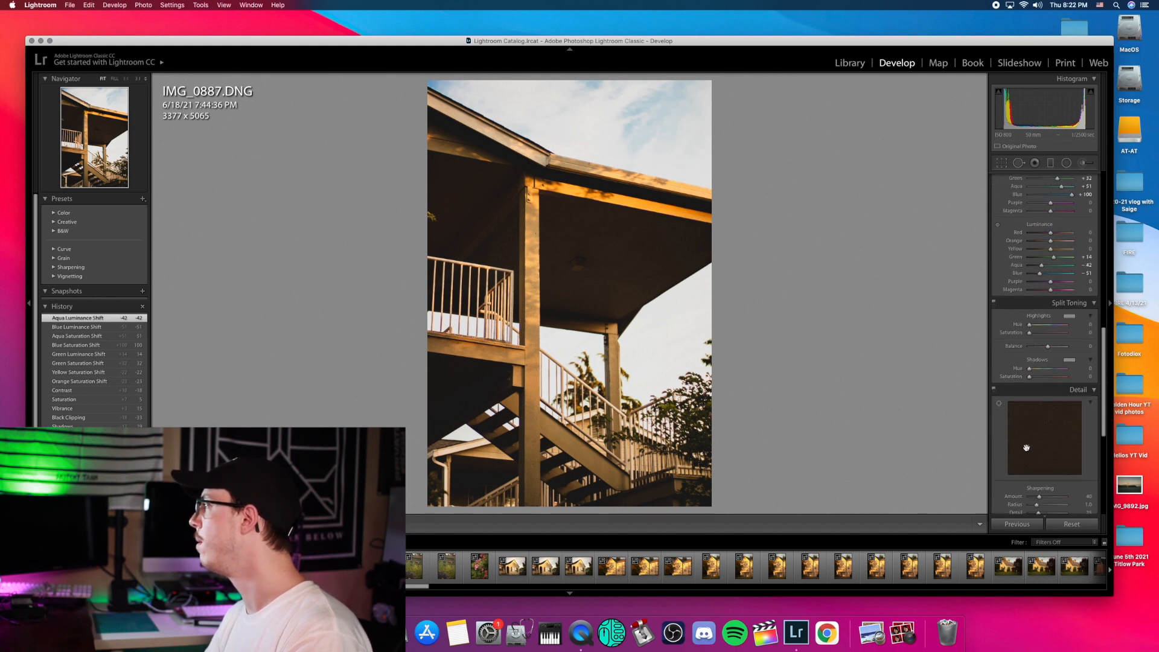
{"action": "scroll", "coordinate": [1027, 447], "scroll_direction": "down", "scroll_amount": 1}
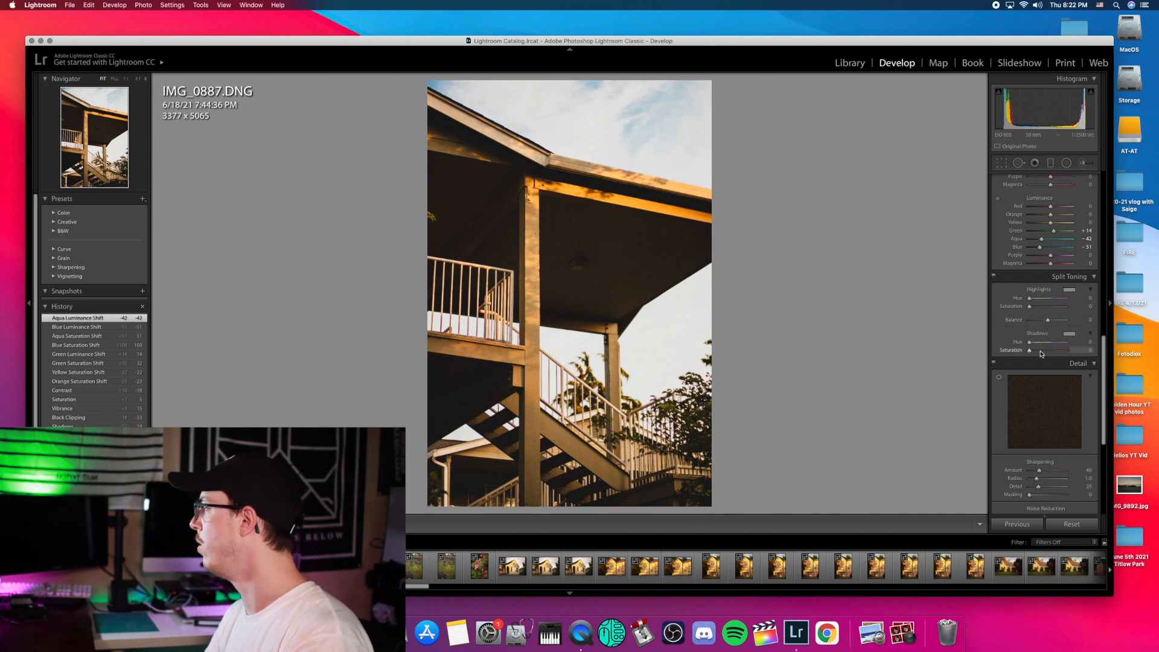
{"action": "mouse_move", "coordinate": [1044, 417]}
{"action": "left_mouse_down"}
{"action": "mouse_move", "coordinate": [1063, 428]}
{"action": "mouse_move", "coordinate": [1049, 413]}
{"action": "mouse_move", "coordinate": [1065, 396]}
{"action": "mouse_move", "coordinate": [1045, 398]}
{"action": "left_mouse_up"}
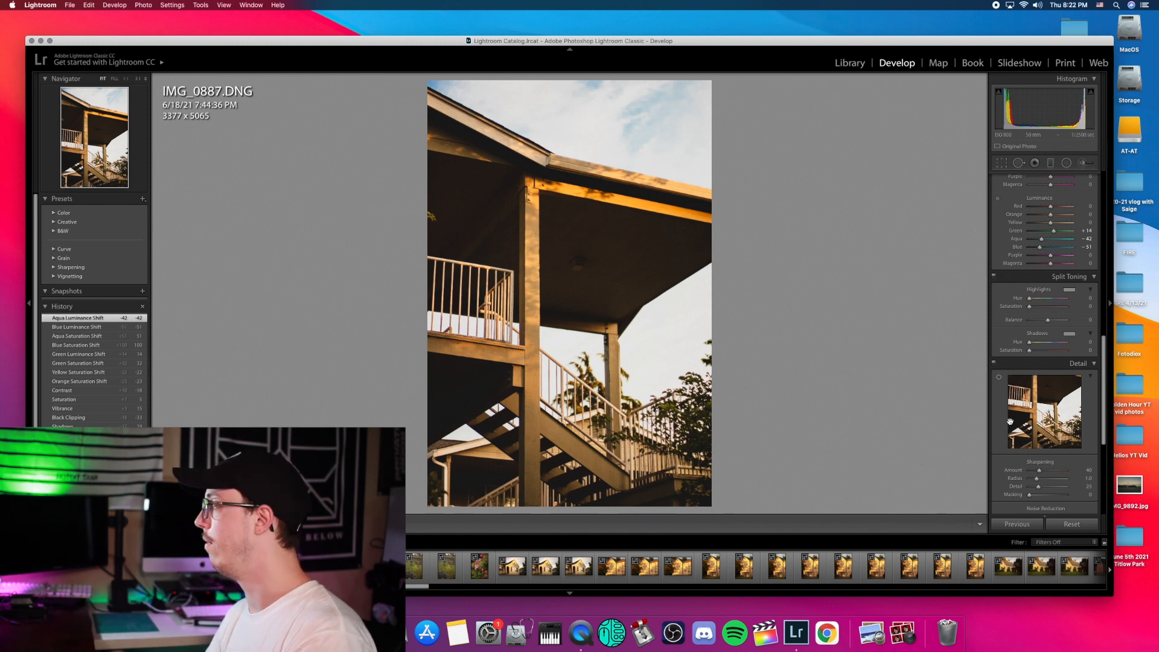
{"action": "left_click", "coordinate": [1037, 413]}
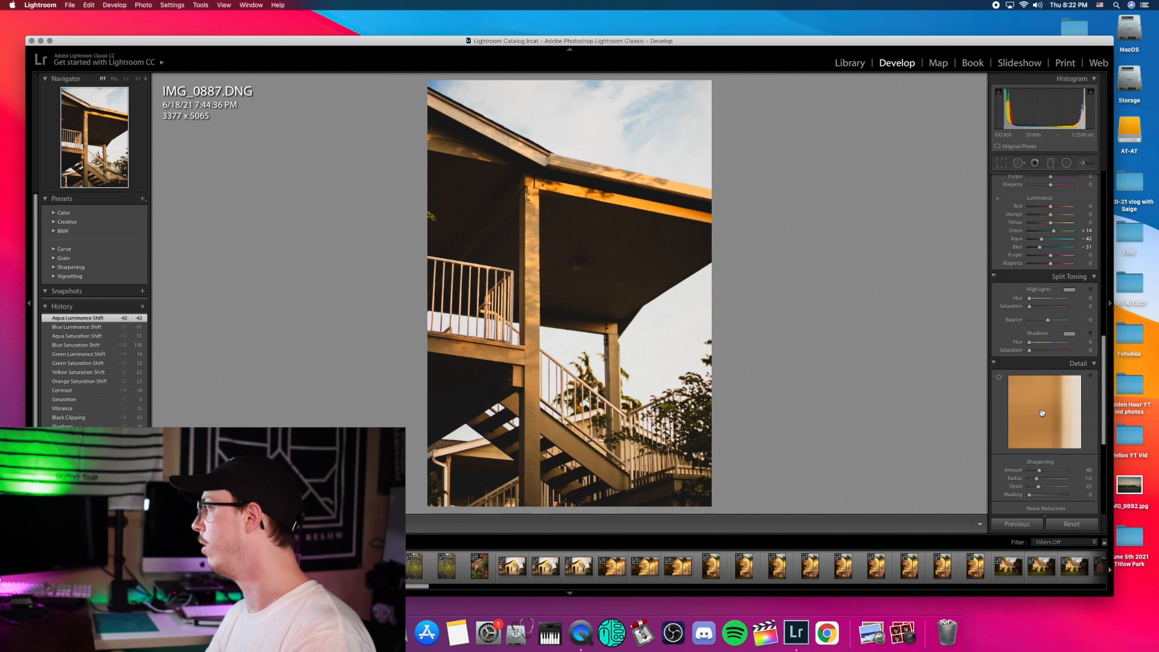
{"action": "left_click_drag", "start_coordinate": [1045, 414], "coordinate": [1078, 371]}
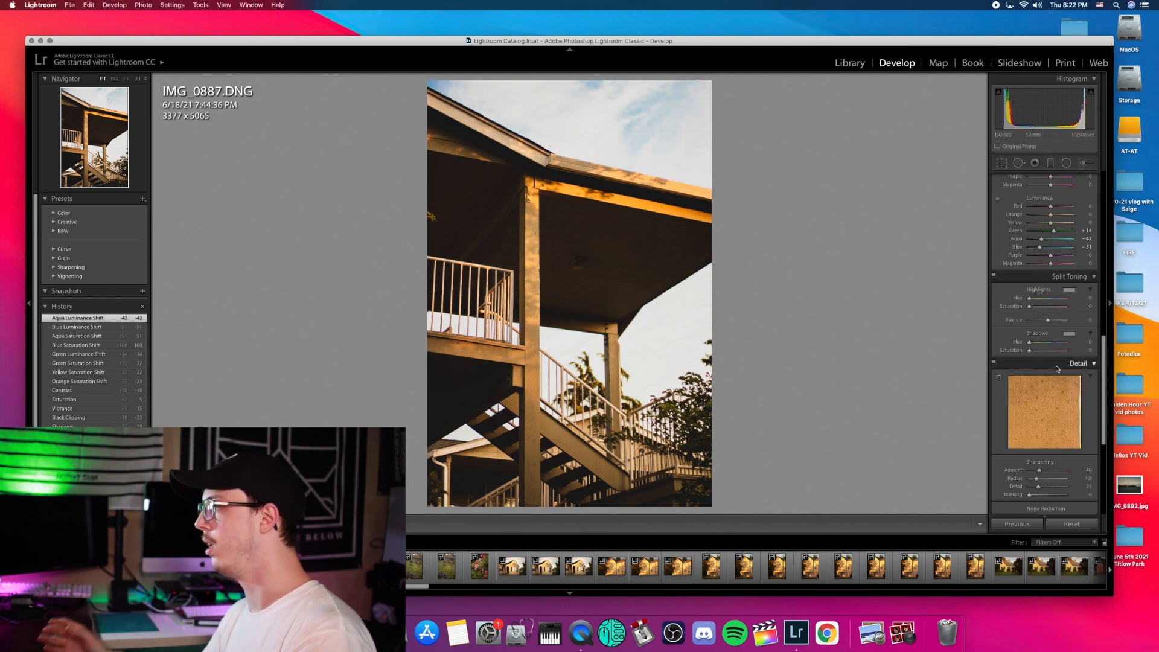
{"action": "left_click_drag", "start_coordinate": [1041, 475], "coordinate": [1058, 475]}
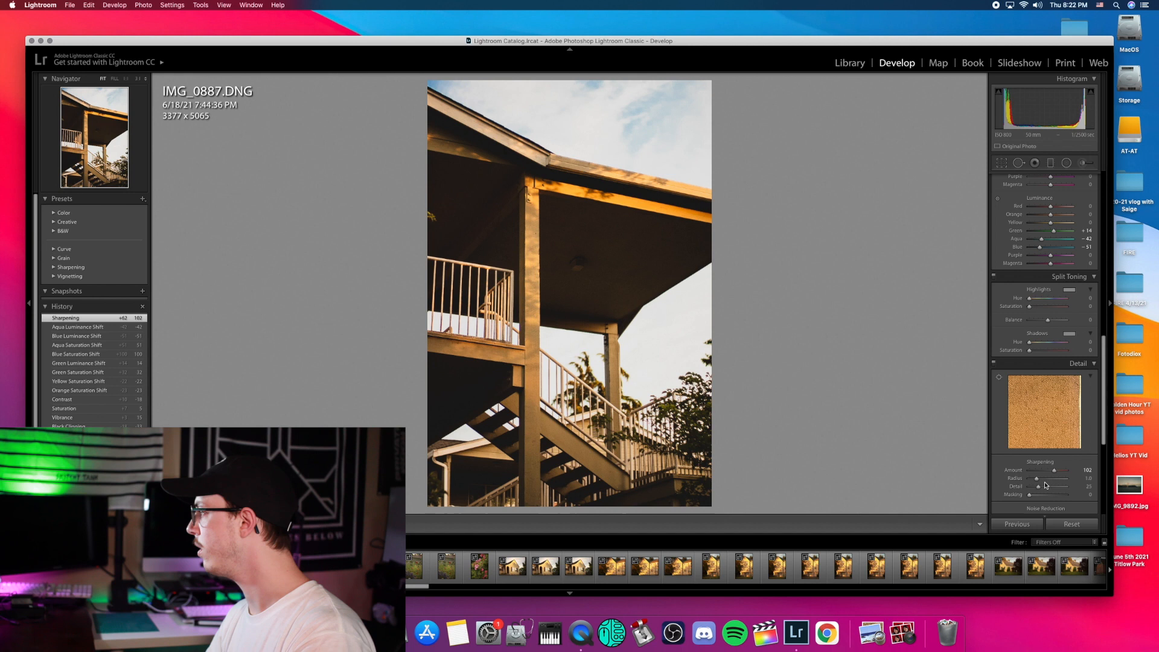
{"action": "left_click", "coordinate": [1054, 416]}
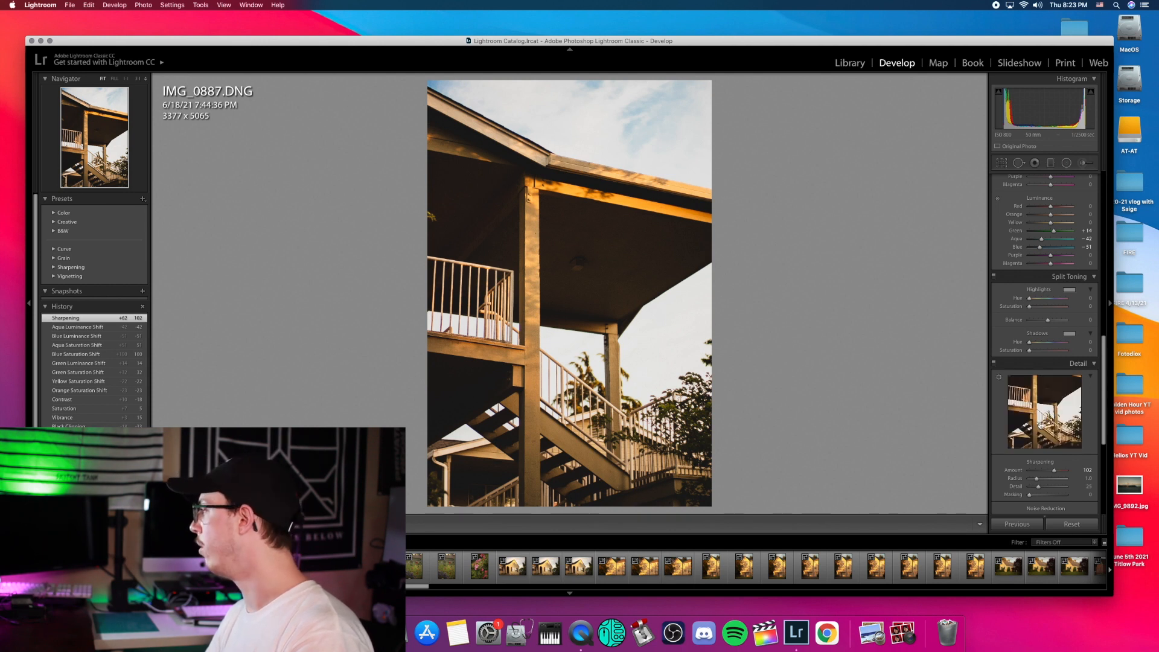
{"action": "left_click_drag", "start_coordinate": [1029, 495], "coordinate": [1040, 491]}
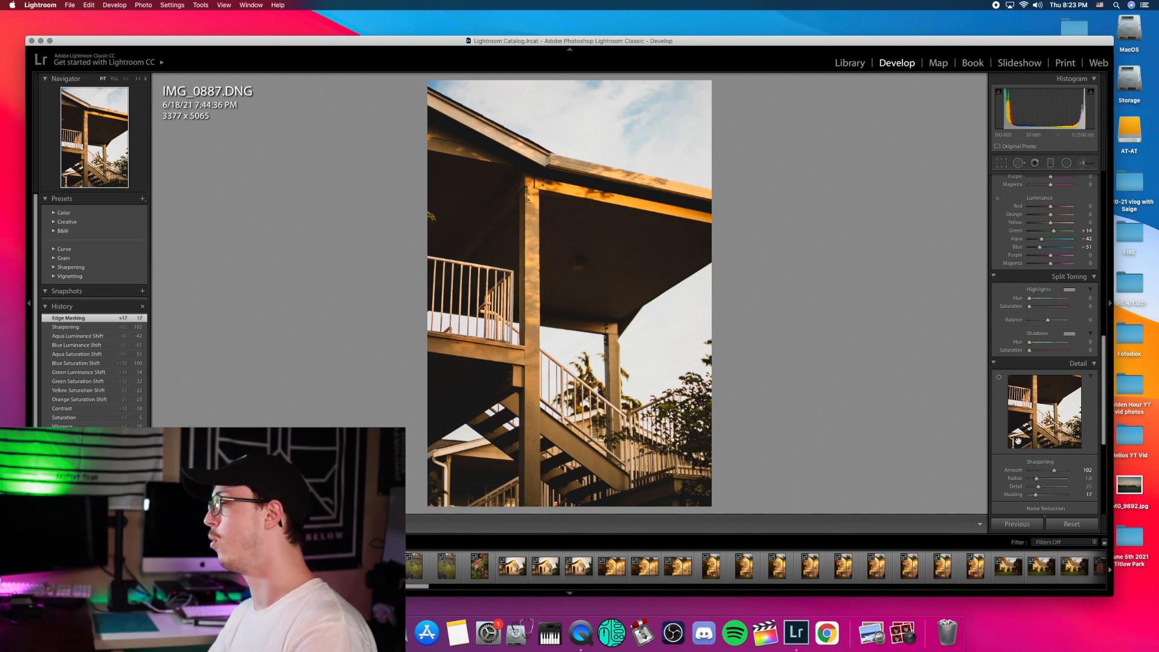
Step: Set luminance Noise Reduction to 26
{"action": "scroll", "coordinate": [1015, 477], "scroll_direction": "down", "scroll_amount": 3}
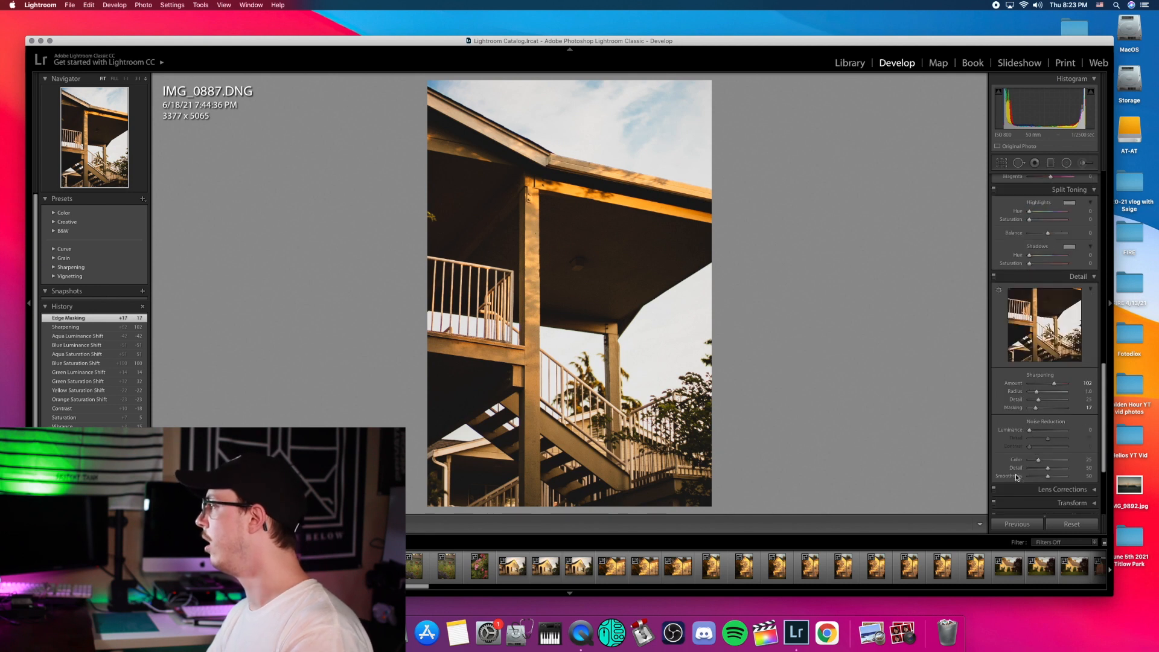
{"action": "left_click_drag", "start_coordinate": [1030, 430], "coordinate": [1039, 434]}
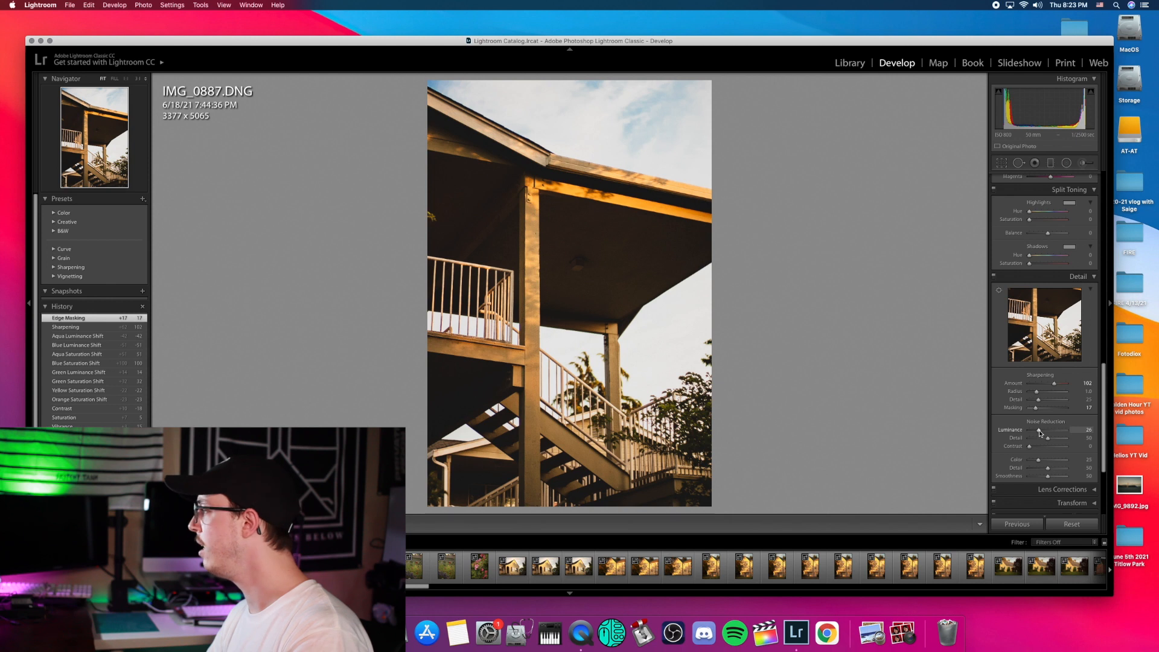
{"action": "left_click_drag", "start_coordinate": [1041, 433], "coordinate": [1040, 433]}
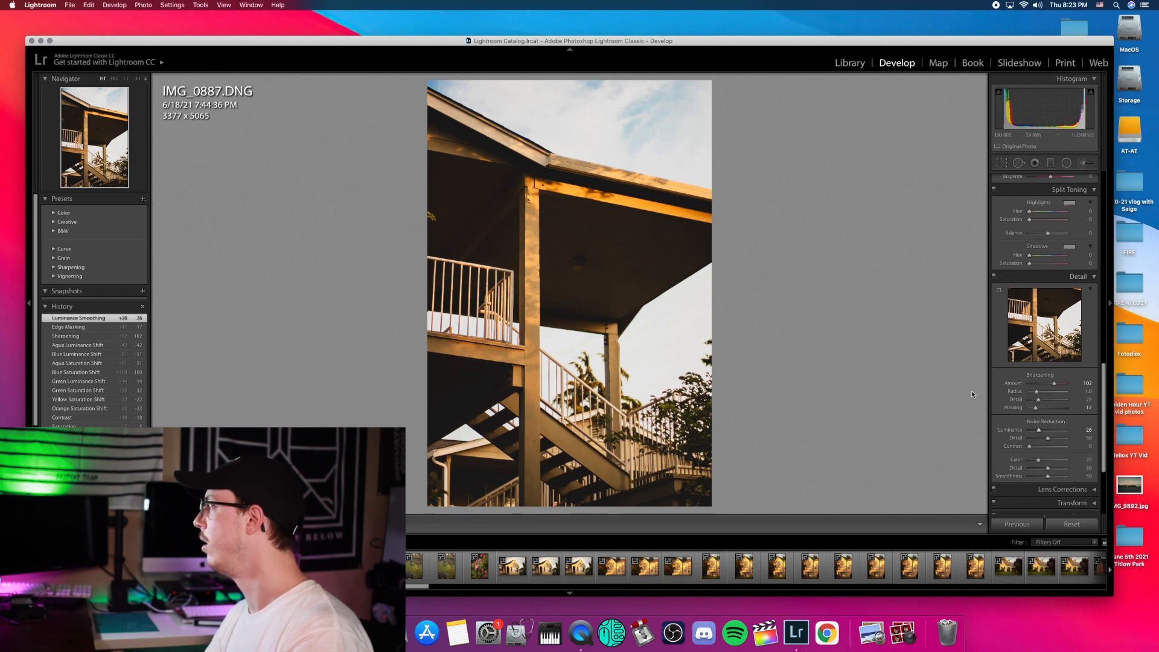
{"action": "scroll", "coordinate": [1043, 392], "scroll_direction": "down", "scroll_amount": 5}
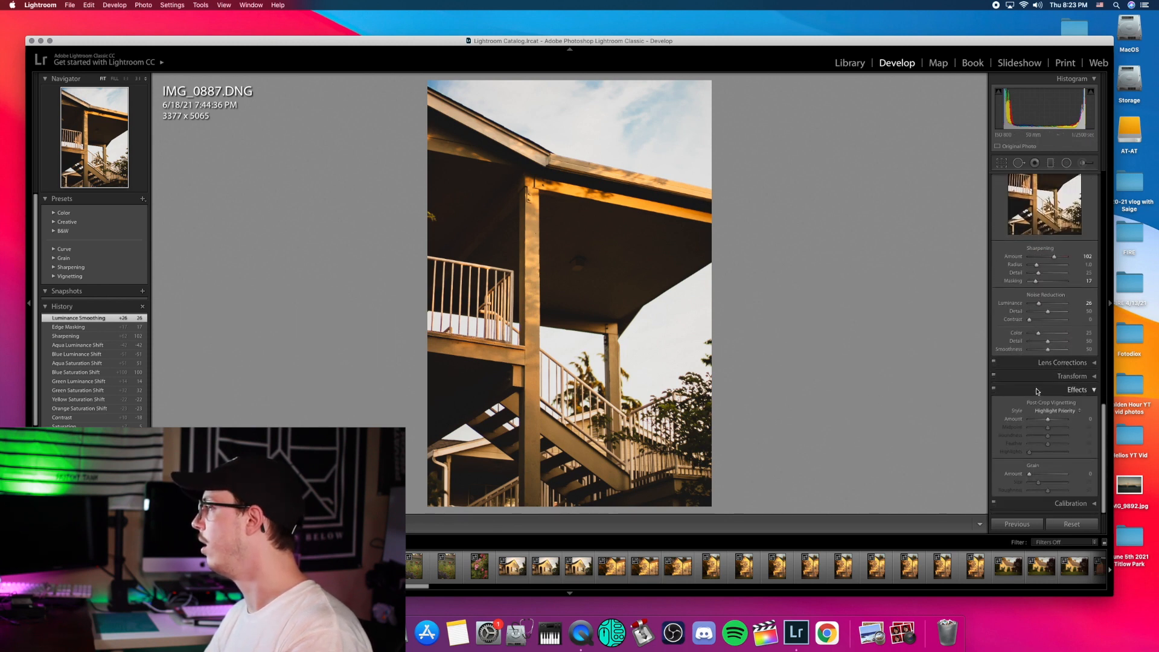
{"action": "scroll", "coordinate": [1037, 392], "scroll_direction": "up", "scroll_amount": 10}
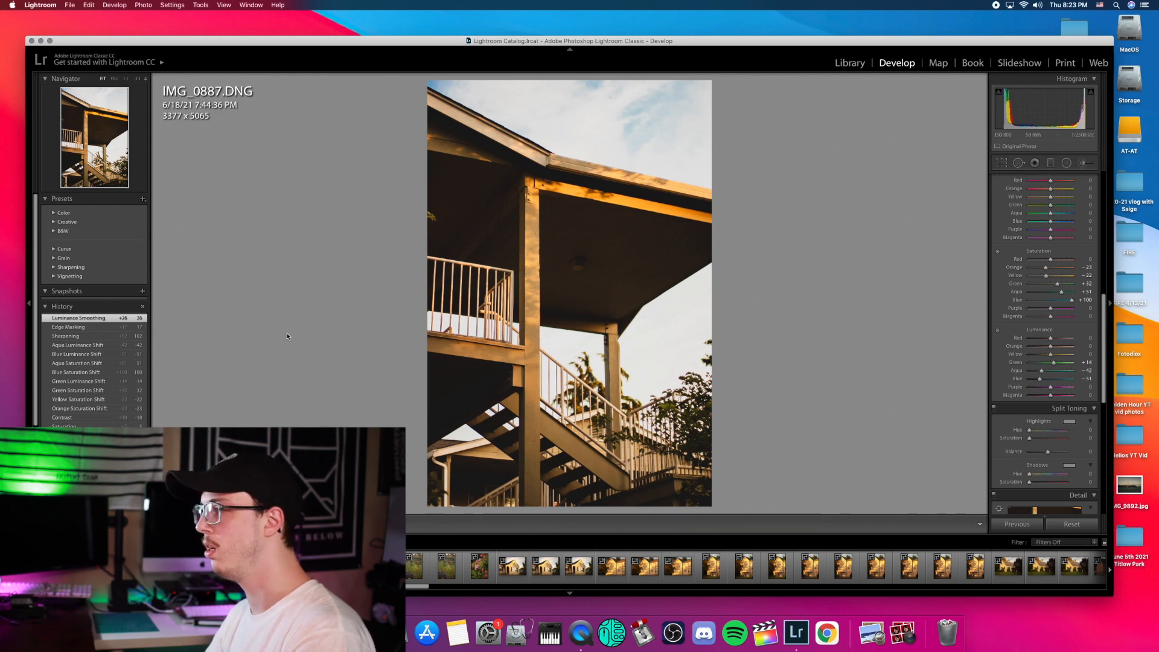
Step: Flag the stairway photo as a pick, leave filters off, and move to IMG_0888
{"action": "key", "text": "p"}
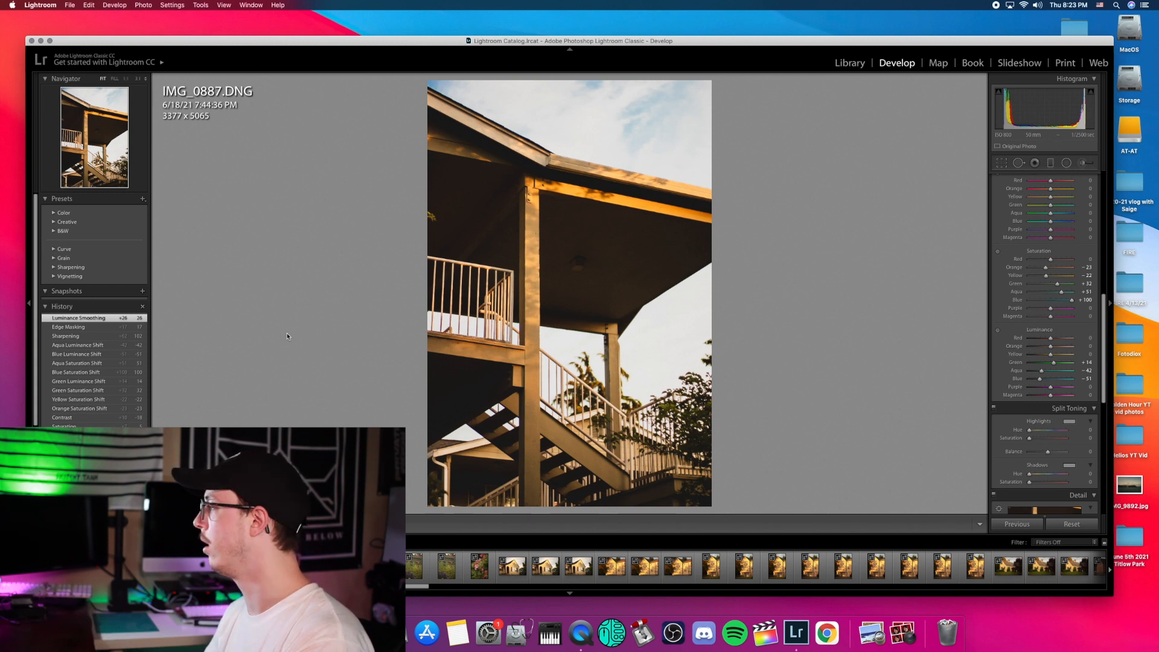
{"action": "left_click", "coordinate": [1064, 543]}
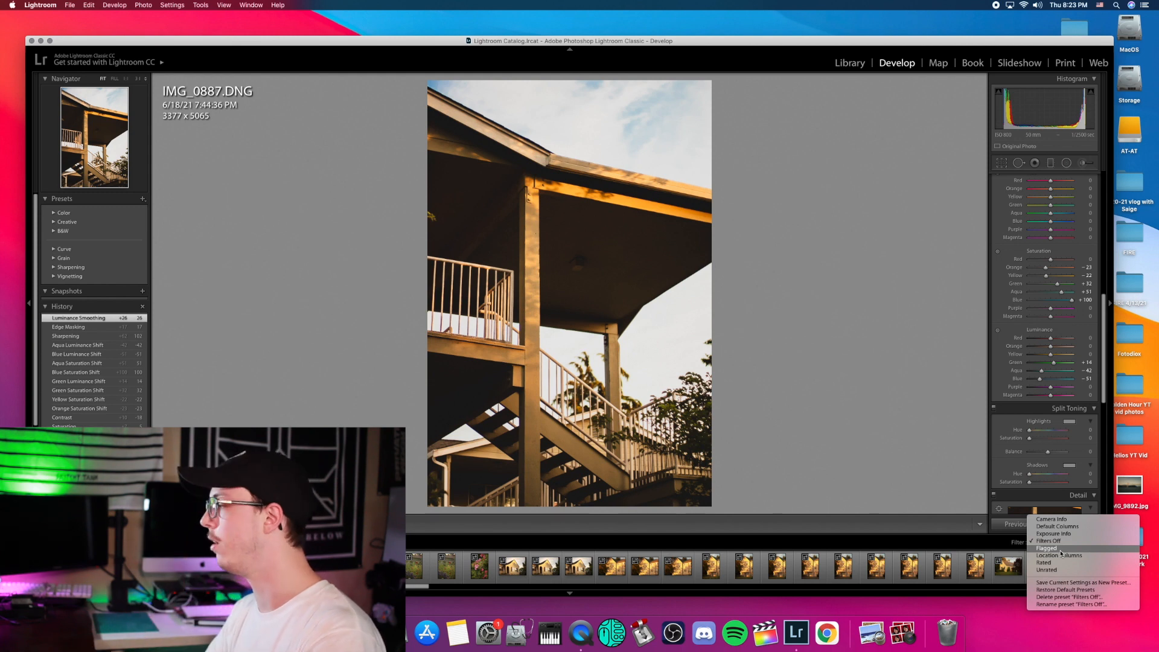
{"action": "left_click", "coordinate": [927, 483]}
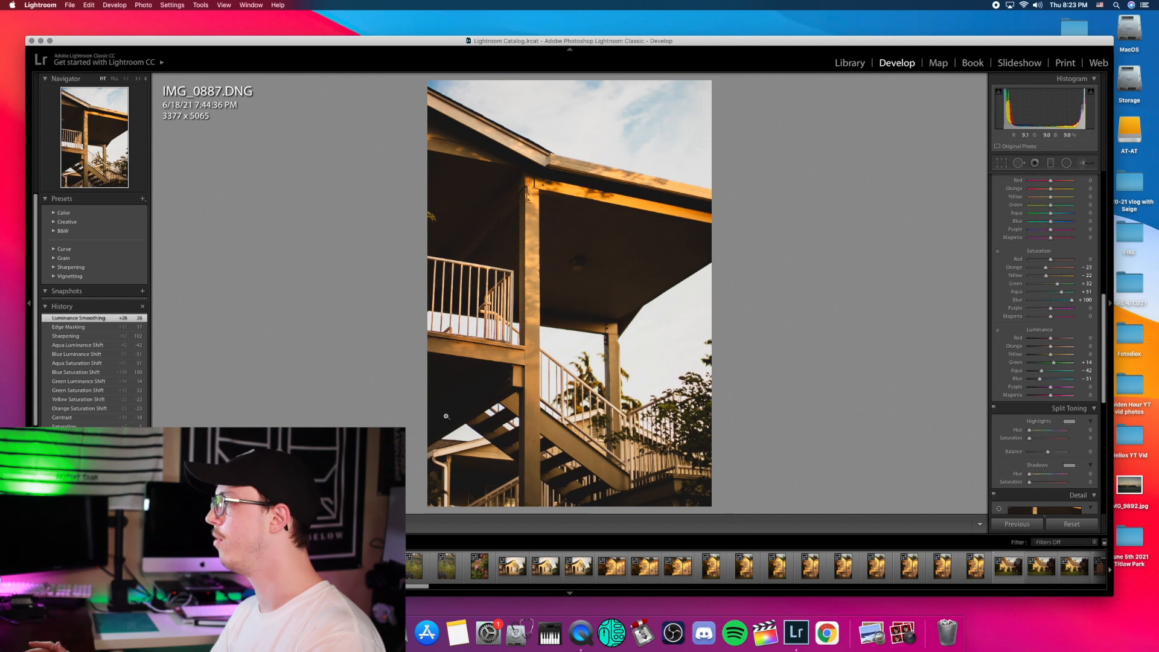
{"action": "key", "text": "Right"}
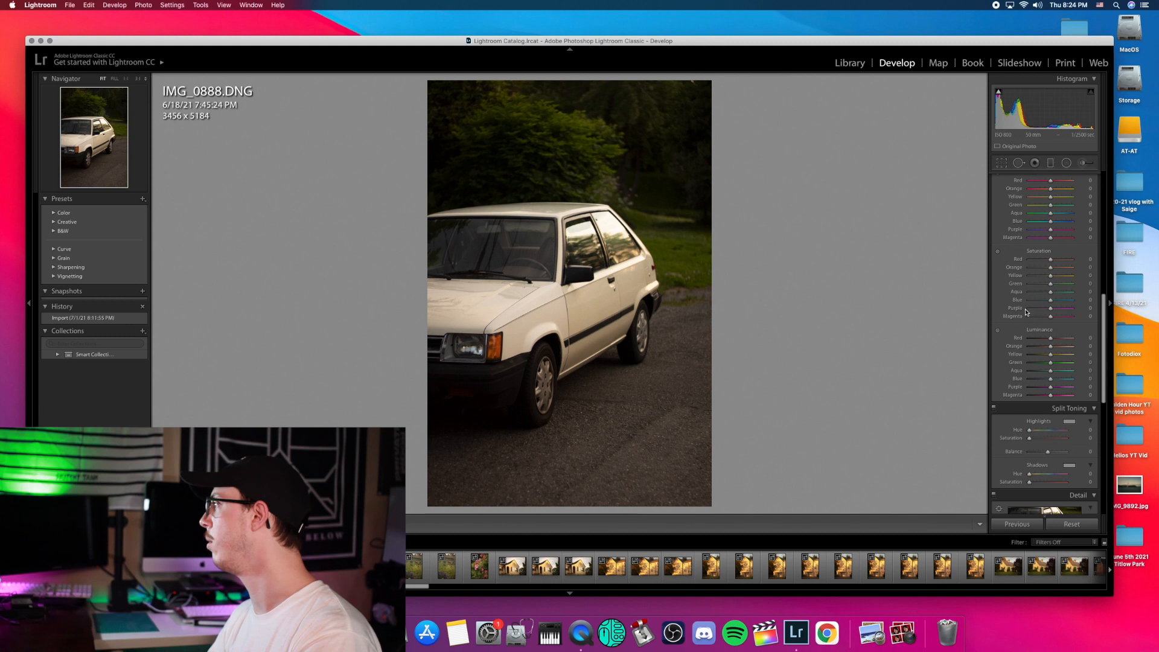
Step: Copy all settings from IMG_0887 and paste them onto the white car photo IMG_0888
{"action": "scroll", "coordinate": [1026, 312], "scroll_direction": "up", "scroll_amount": 10}
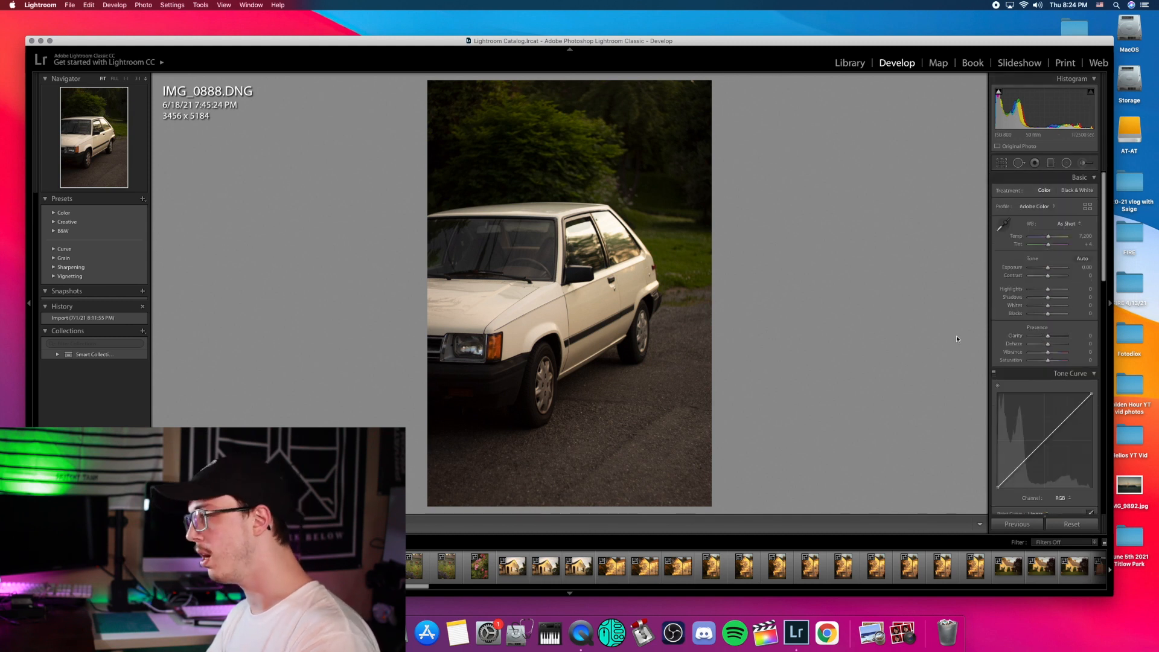
{"action": "key", "text": "Left"}
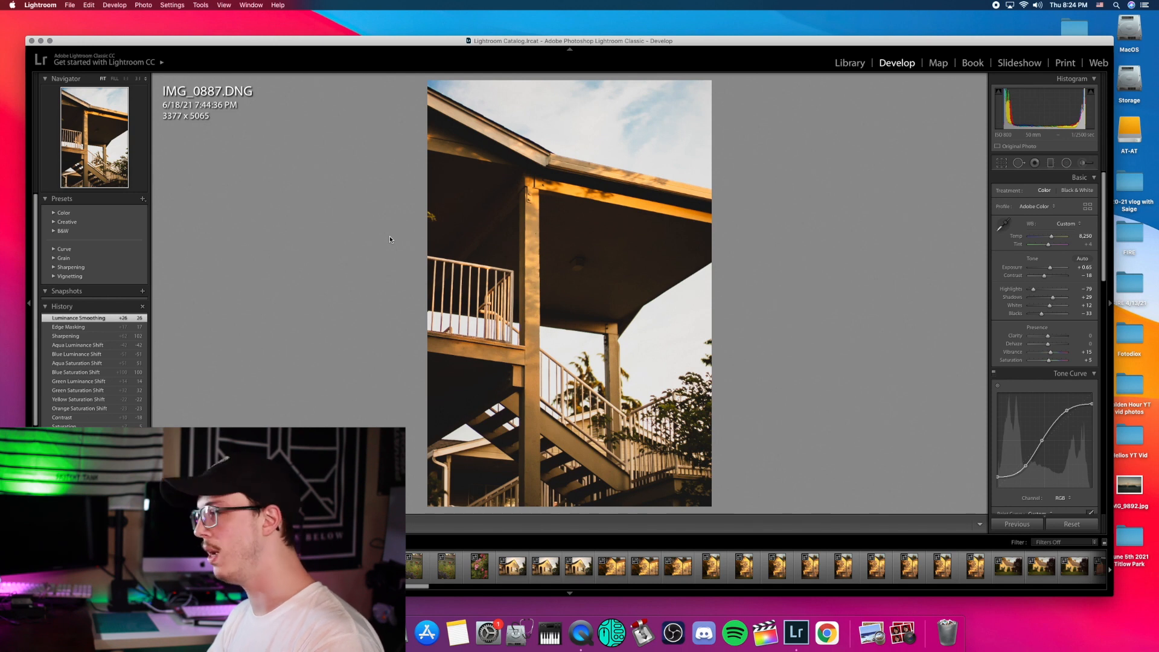
{"action": "key", "text": "super+shift+c"}
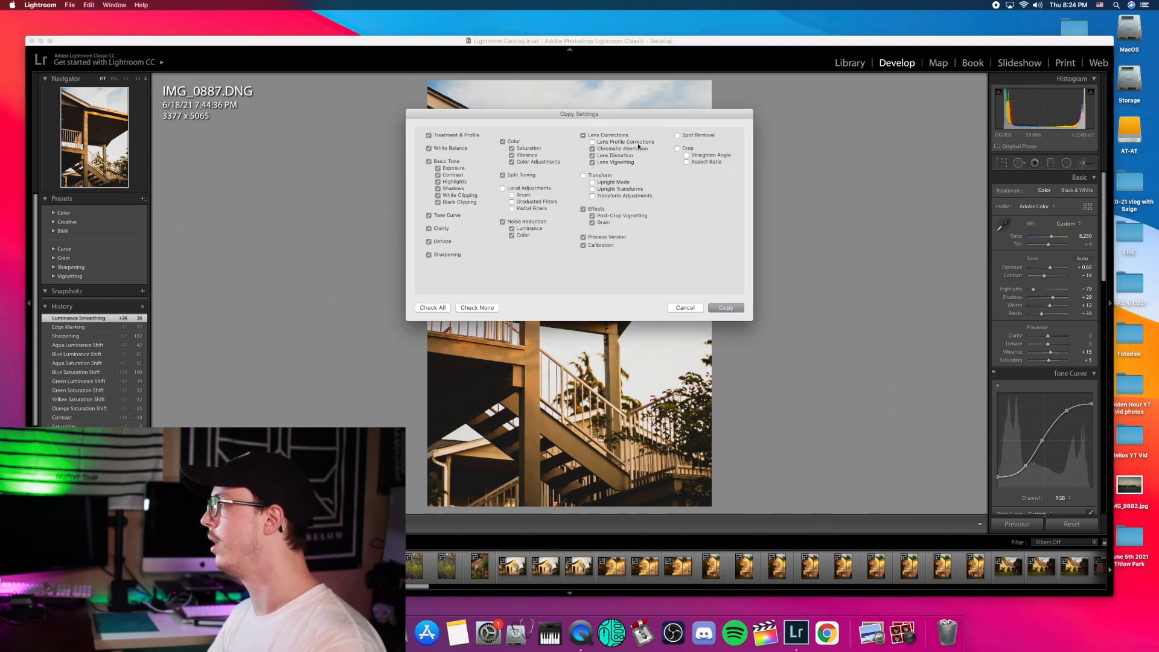
{"action": "left_click", "coordinate": [734, 310]}
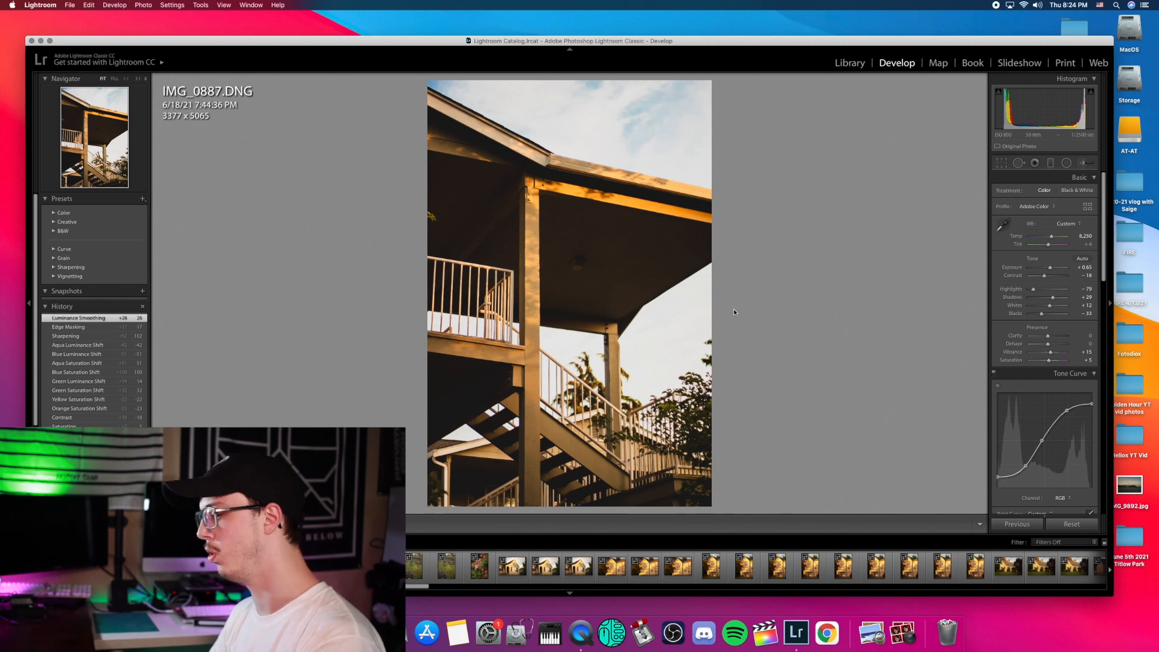
{"action": "key", "text": "Right"}
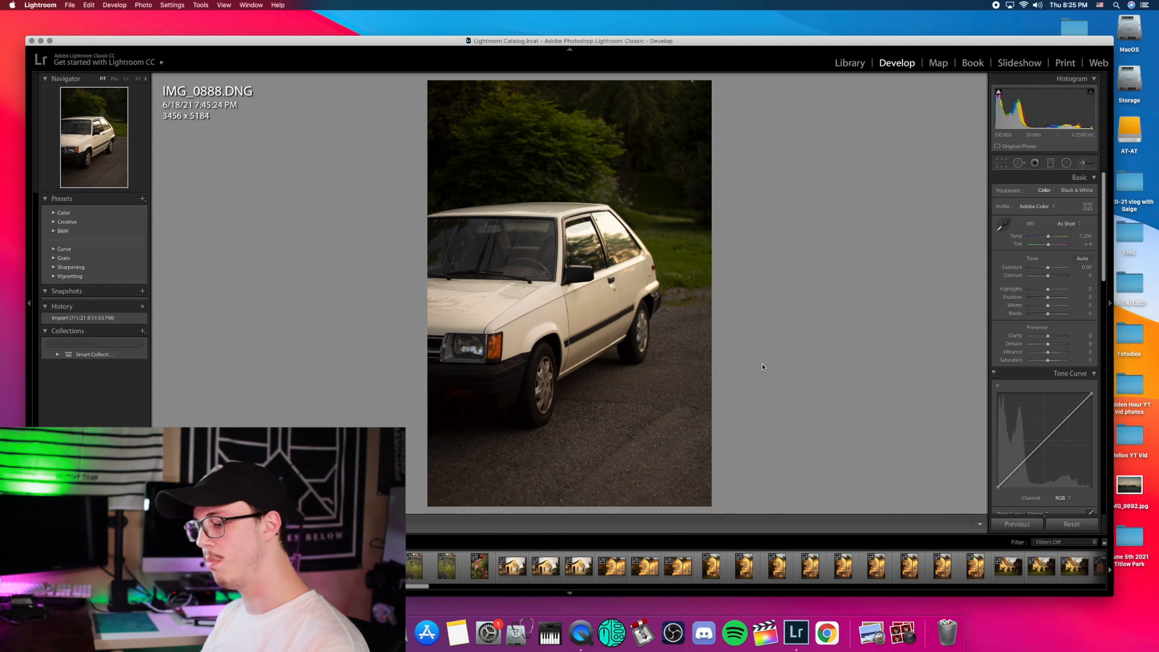
{"action": "key", "text": "super+shift+v"}
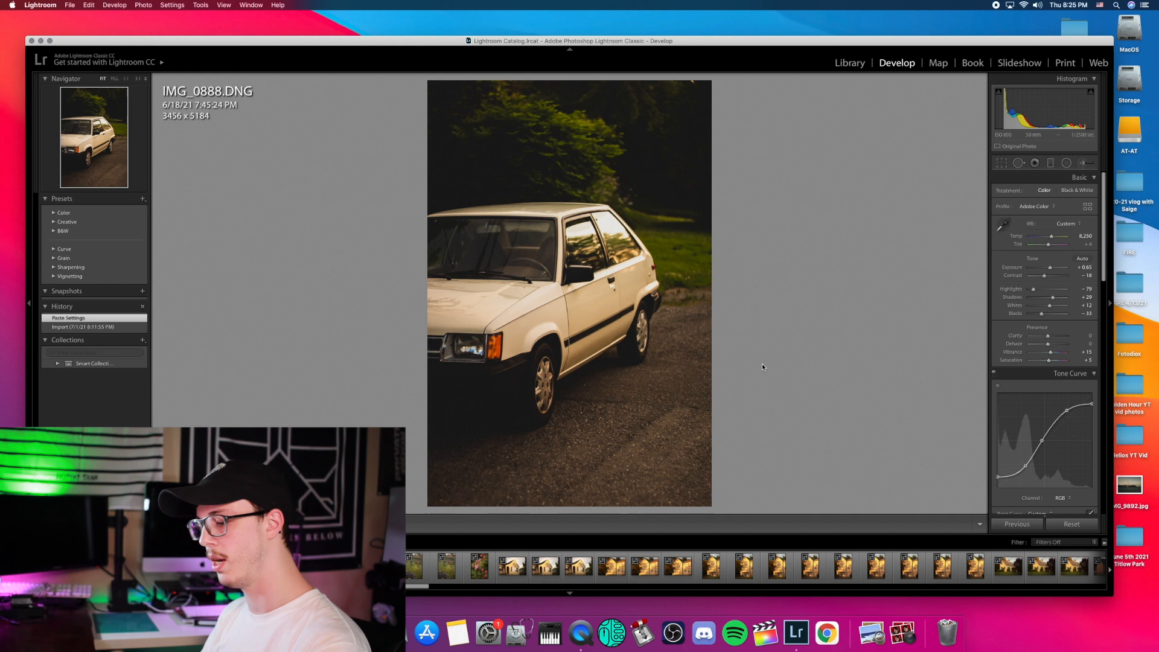
Step: Compare the car photo before and after, then inspect the hood and door at 1:1
{"action": "key", "text": "y"}
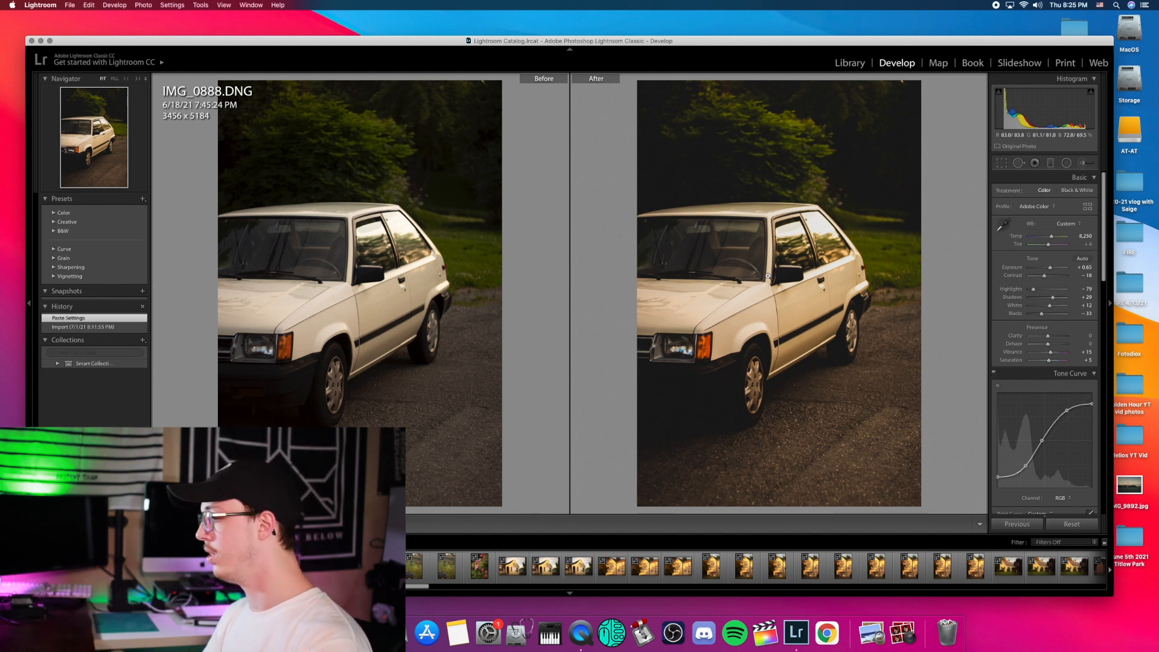
{"action": "key", "text": "y"}
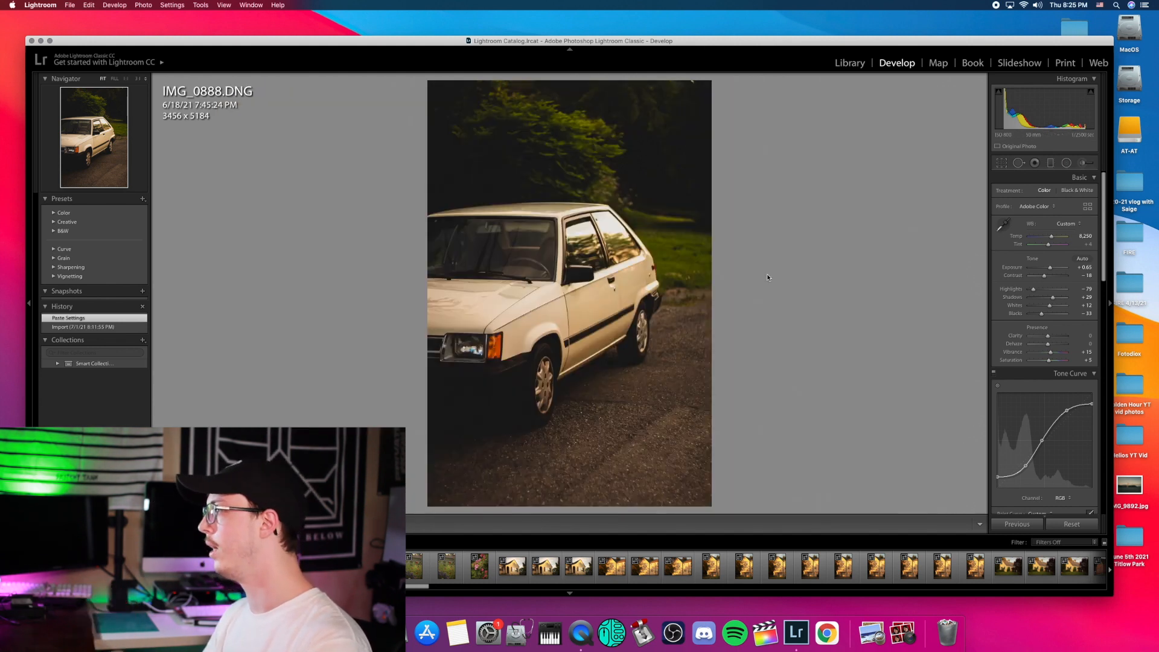
{"action": "left_click", "coordinate": [588, 308]}
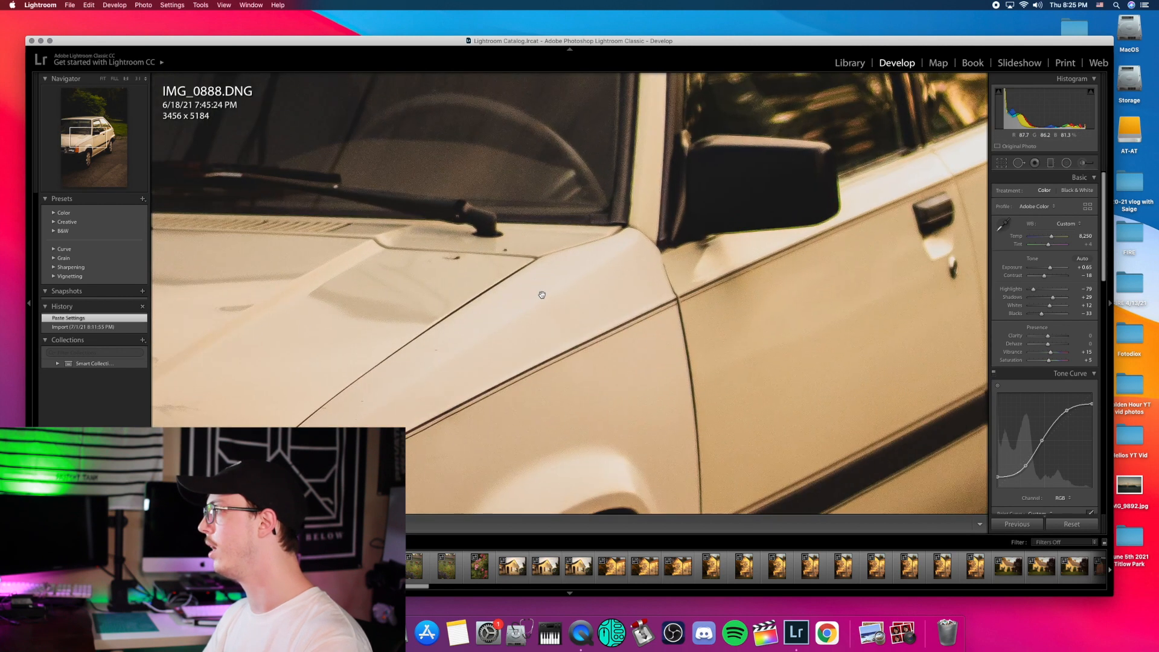
{"action": "left_click_drag", "start_coordinate": [528, 366], "coordinate": [435, 446]}
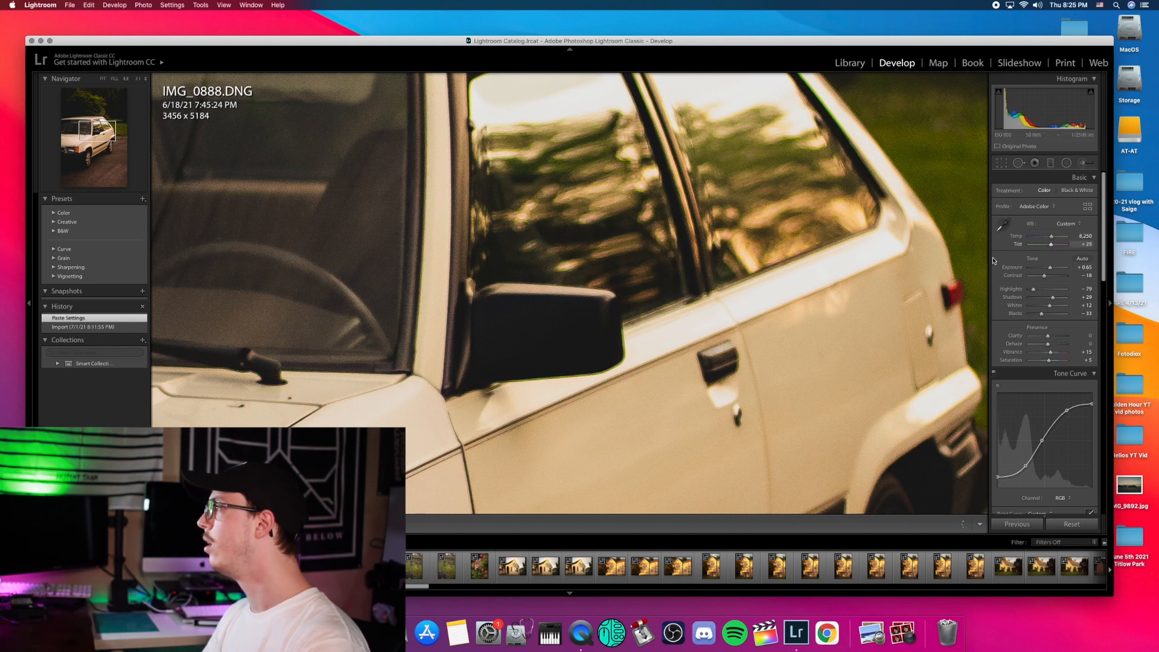
Step: Push the car photo's Tint toward magenta
{"action": "left_click", "coordinate": [739, 301]}
{"action": "left_click", "coordinate": [738, 300]}
{"action": "left_click", "coordinate": [690, 304]}
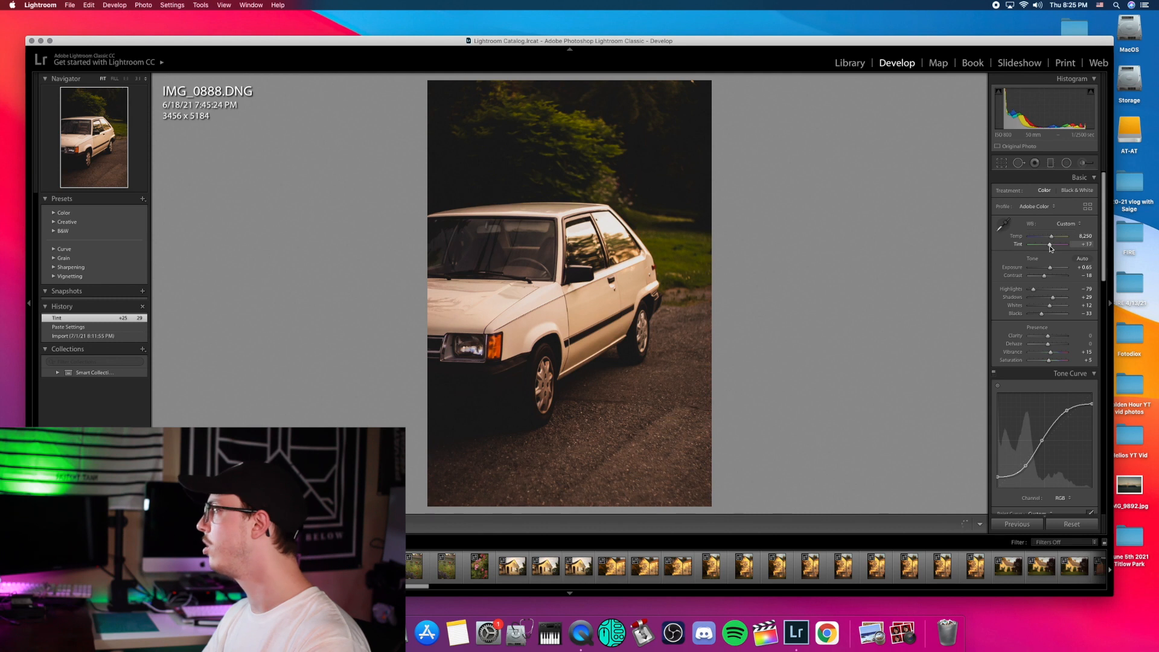
Step: Set Tint +15, Green saturation +12 and luminance −11, flag as pick, and go to IMG_0889
{"action": "left_click_drag", "start_coordinate": [1051, 248], "coordinate": [1050, 247]}
{"action": "scroll", "coordinate": [1049, 362], "scroll_direction": "down", "scroll_amount": 10}
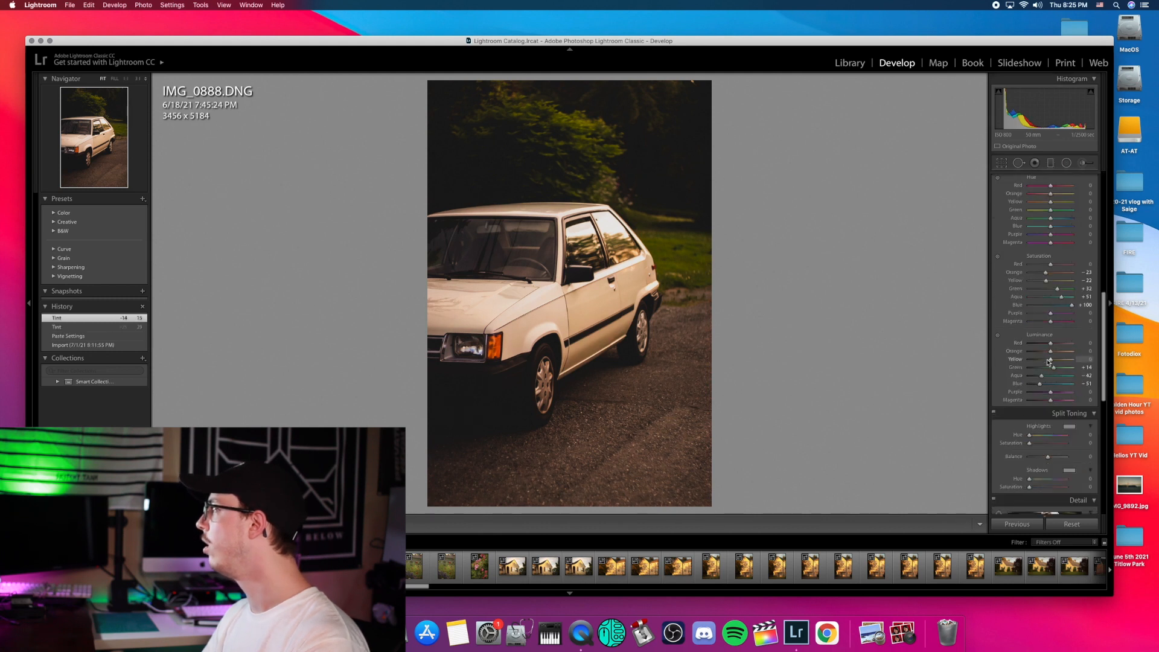
{"action": "scroll", "coordinate": [1049, 362], "scroll_direction": "up", "scroll_amount": 2}
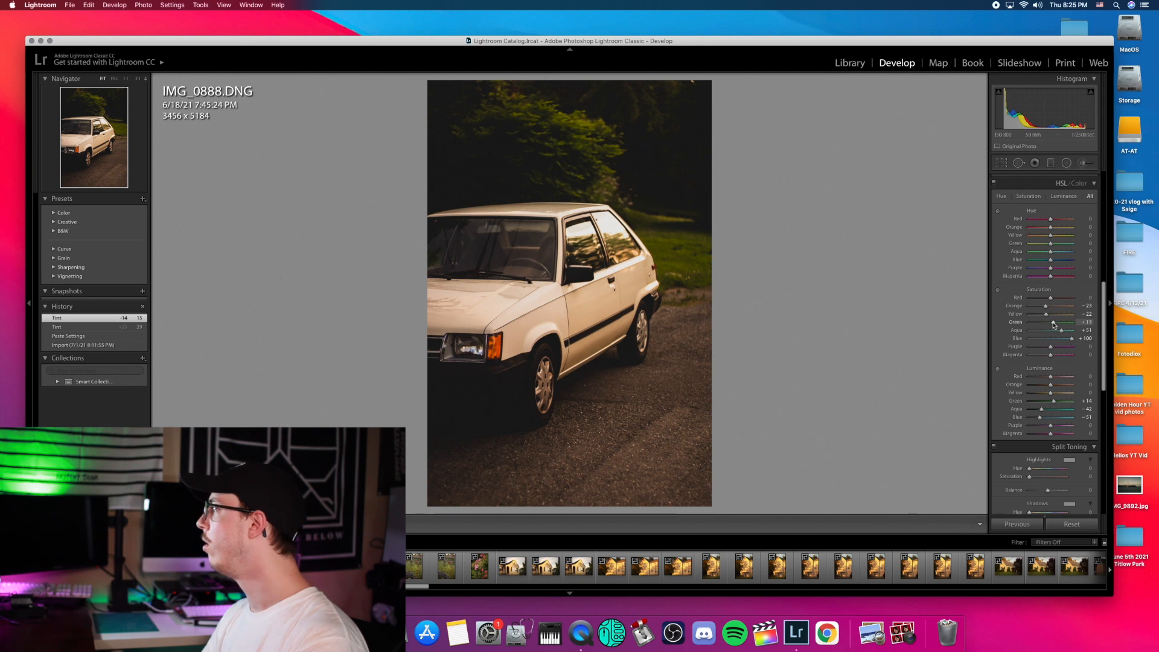
{"action": "left_click_drag", "start_coordinate": [1053, 325], "coordinate": [1053, 325]}
{"action": "left_click_drag", "start_coordinate": [1055, 404], "coordinate": [1051, 403]}
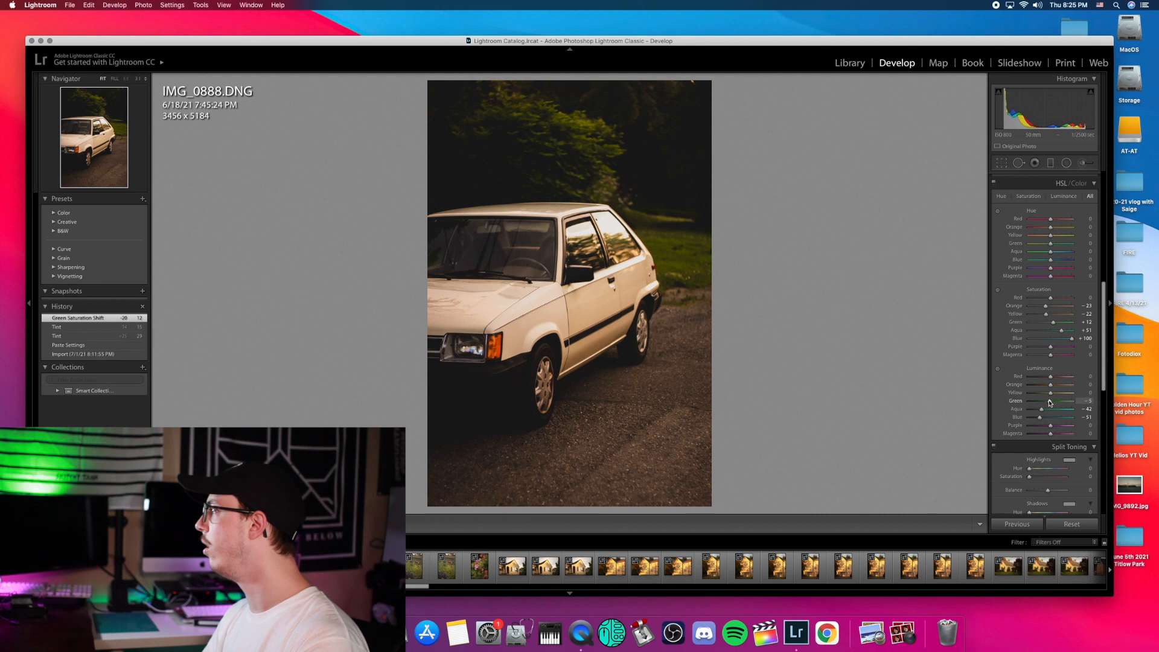
{"action": "left_click_drag", "start_coordinate": [1049, 403], "coordinate": [1049, 404]}
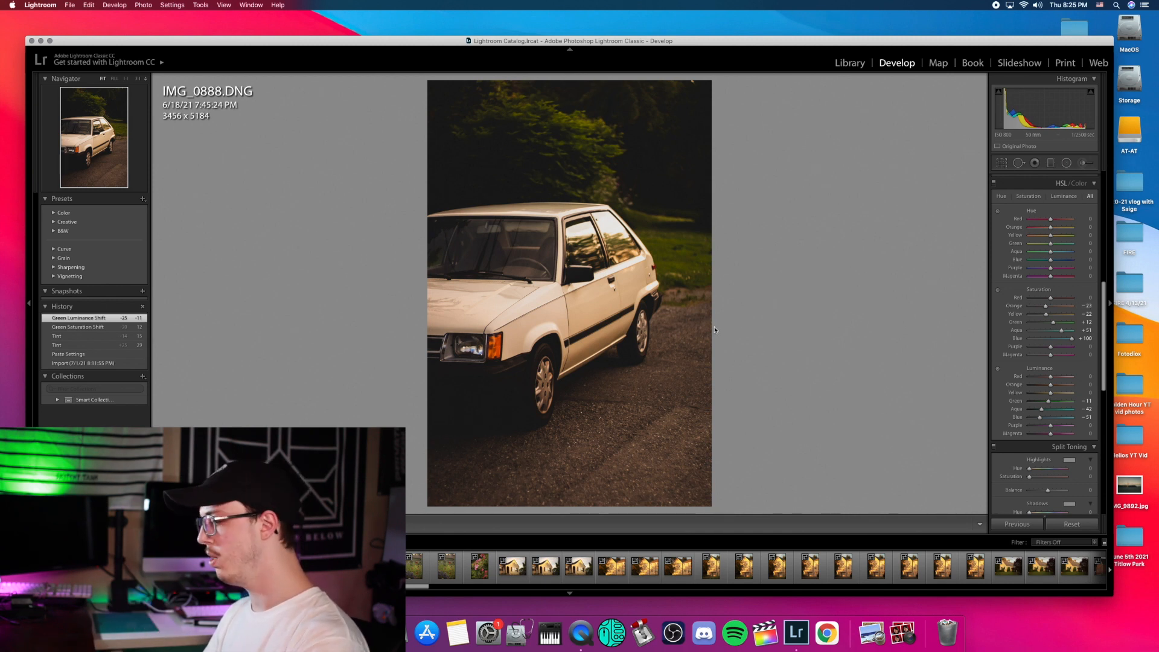
{"action": "key", "text": "p"}
{"action": "key", "text": "Right"}
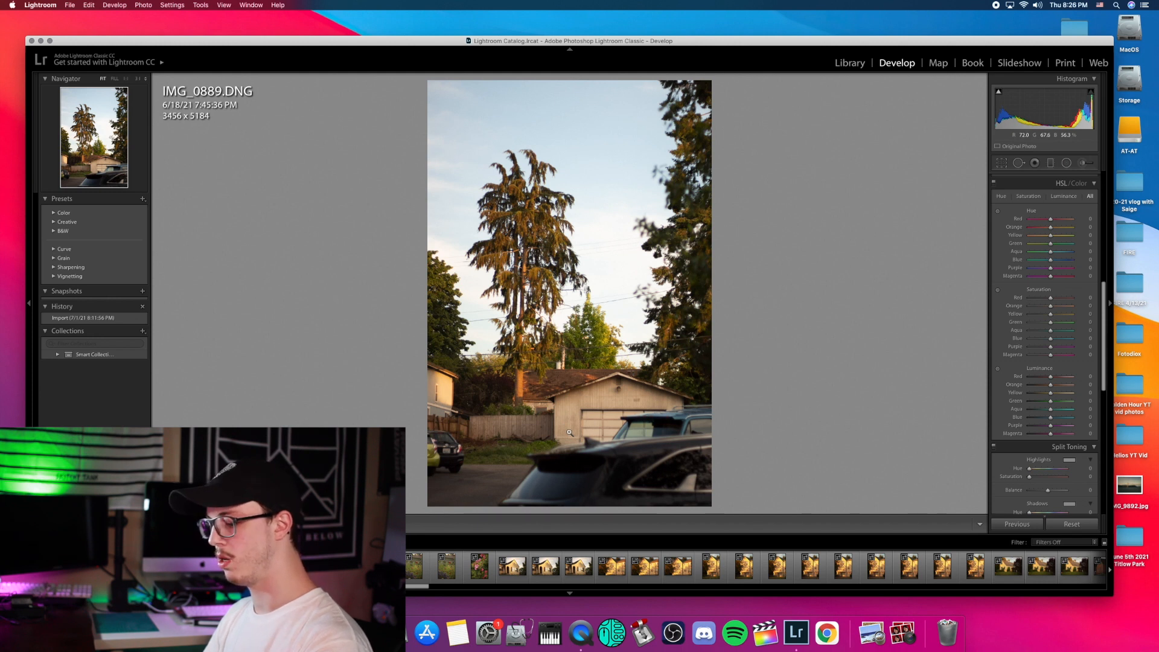
Step: Paste the car photo's edits onto IMG_0889, undo them, and advance to IMG_0891
{"action": "key", "text": "super+shift+v"}
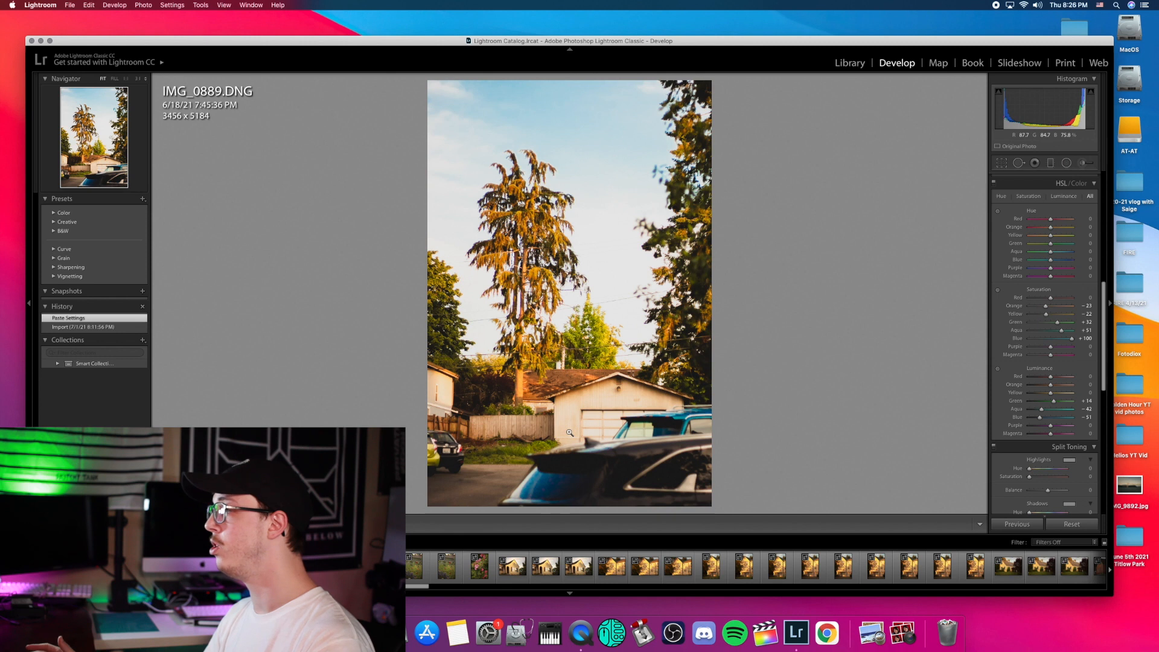
{"action": "key", "text": "super+z"}
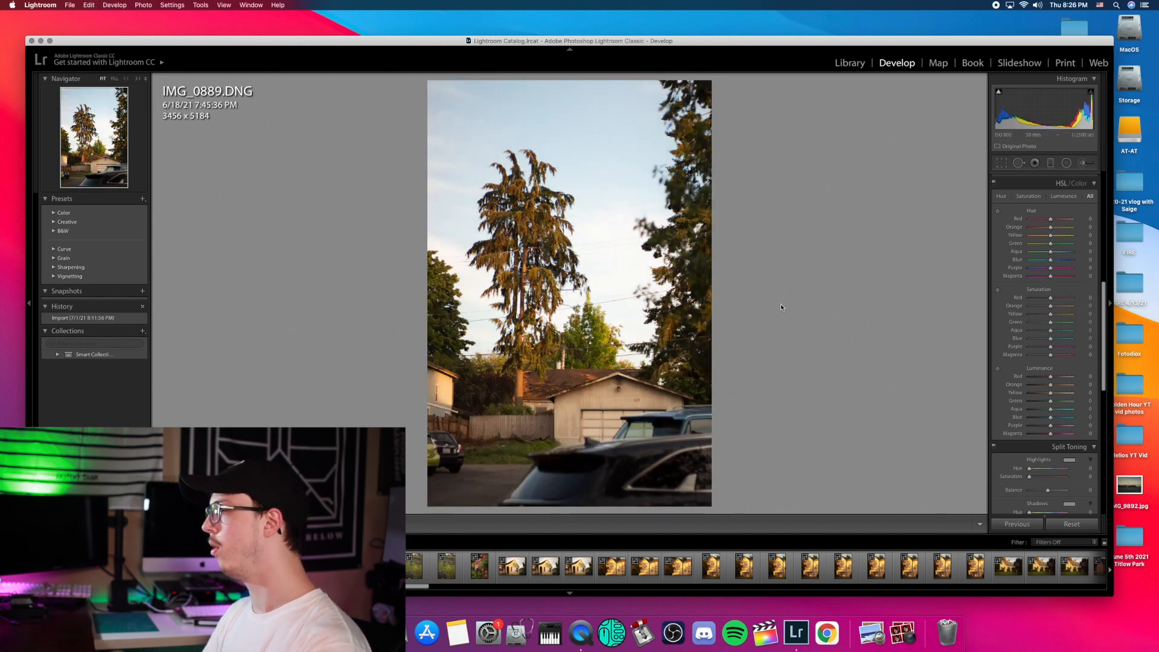
{"action": "key", "text": "Right"}
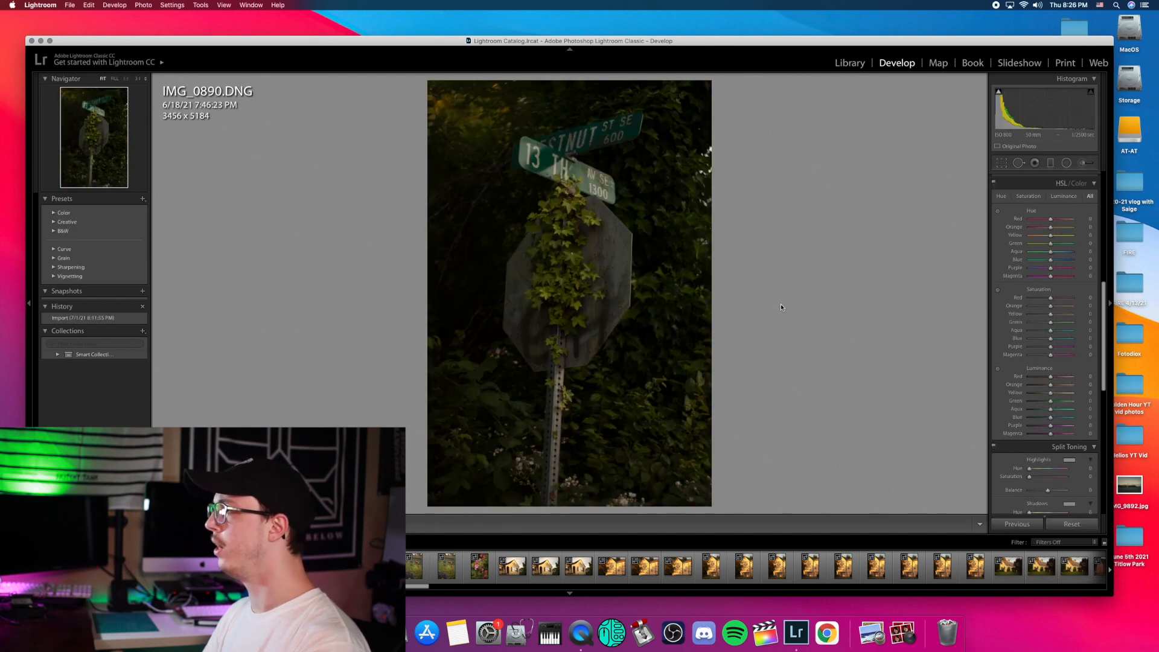
{"action": "key", "text": "Right"}
{"action": "key", "text": "Right"}
Step: Compare IMG_0891 with IMG_0890, then start the Crop Overlay on IMG_0891
{"action": "key", "text": "Left"}
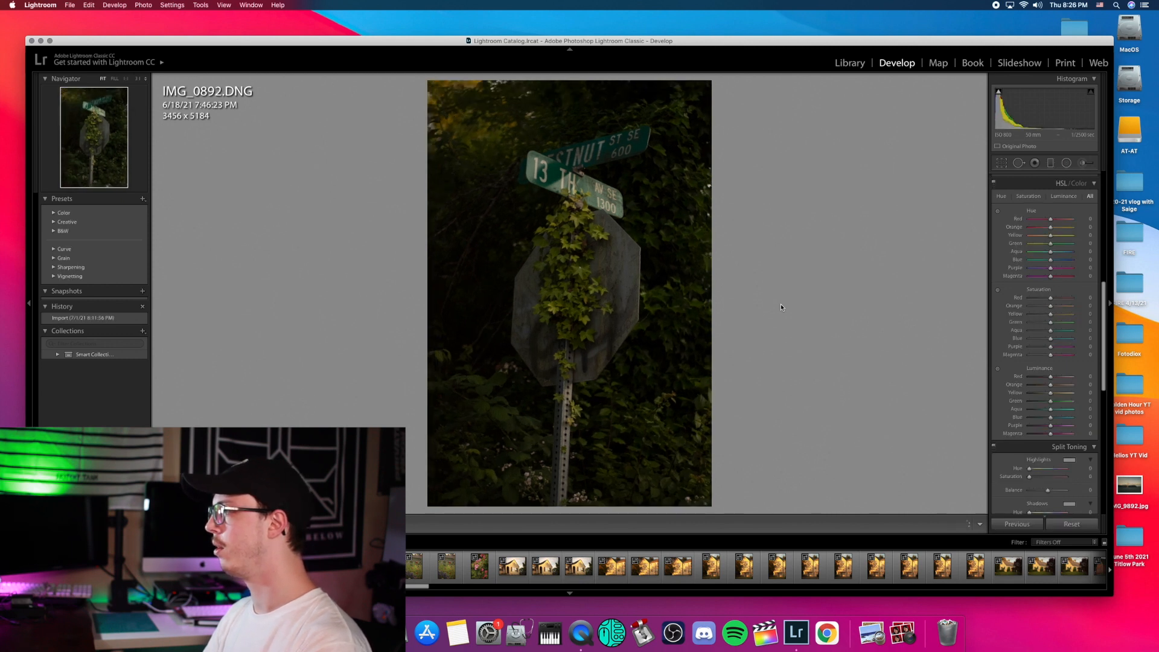
{"action": "key", "text": "Left"}
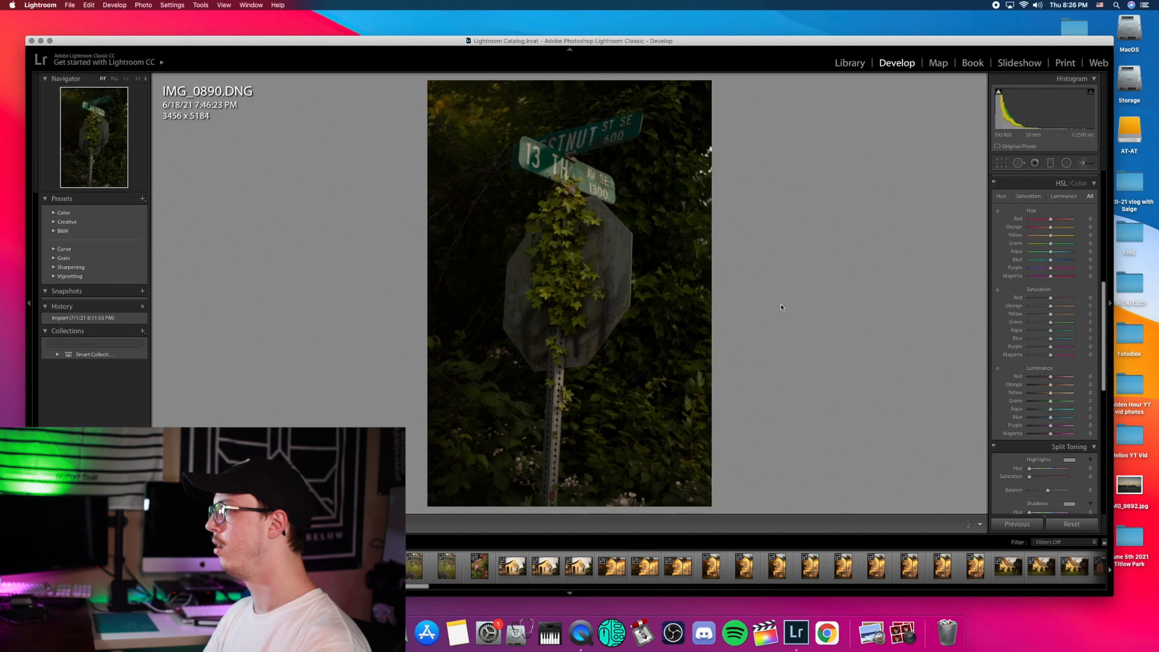
{"action": "key", "text": "Right"}
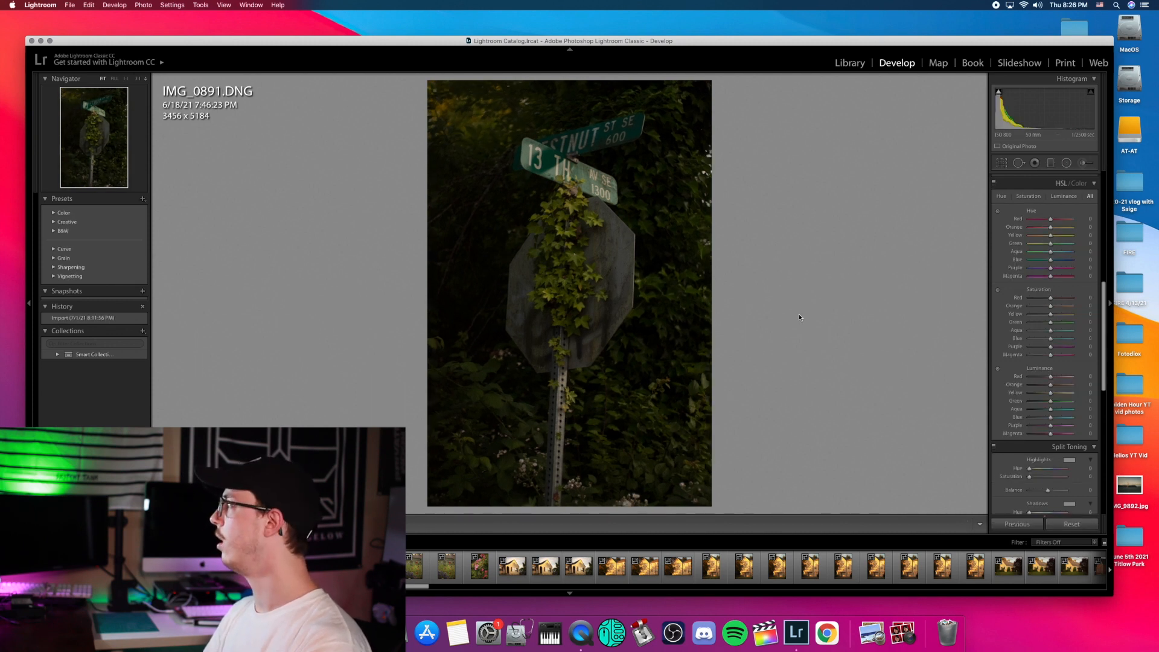
{"action": "left_click", "coordinate": [1002, 165]}
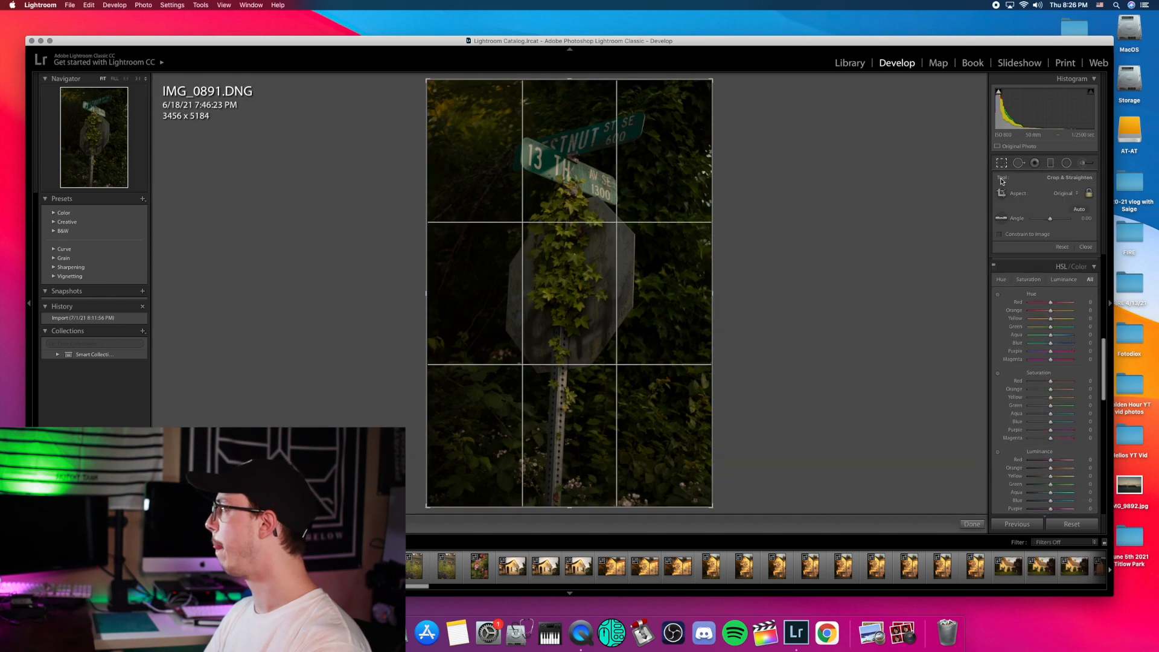
Step: Straighten IMG_0891 to a -2.20 angle and commit the 3270 x 4905 crop
{"action": "left_click_drag", "start_coordinate": [1052, 219], "coordinate": [1050, 221]}
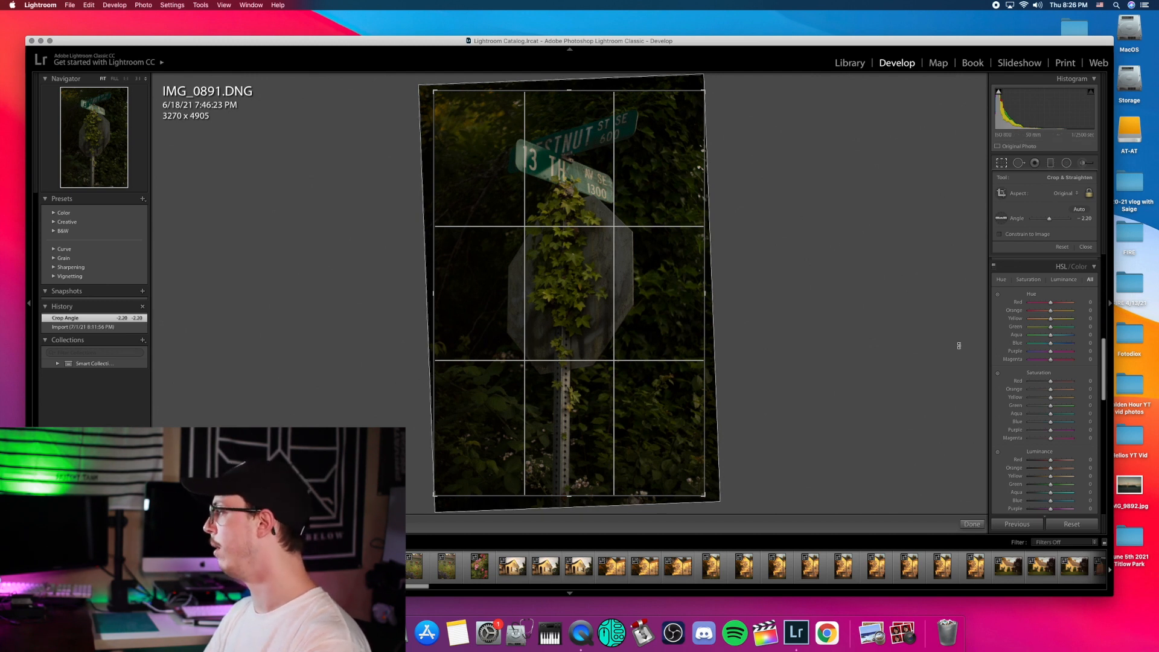
{"action": "left_click", "coordinate": [973, 524]}
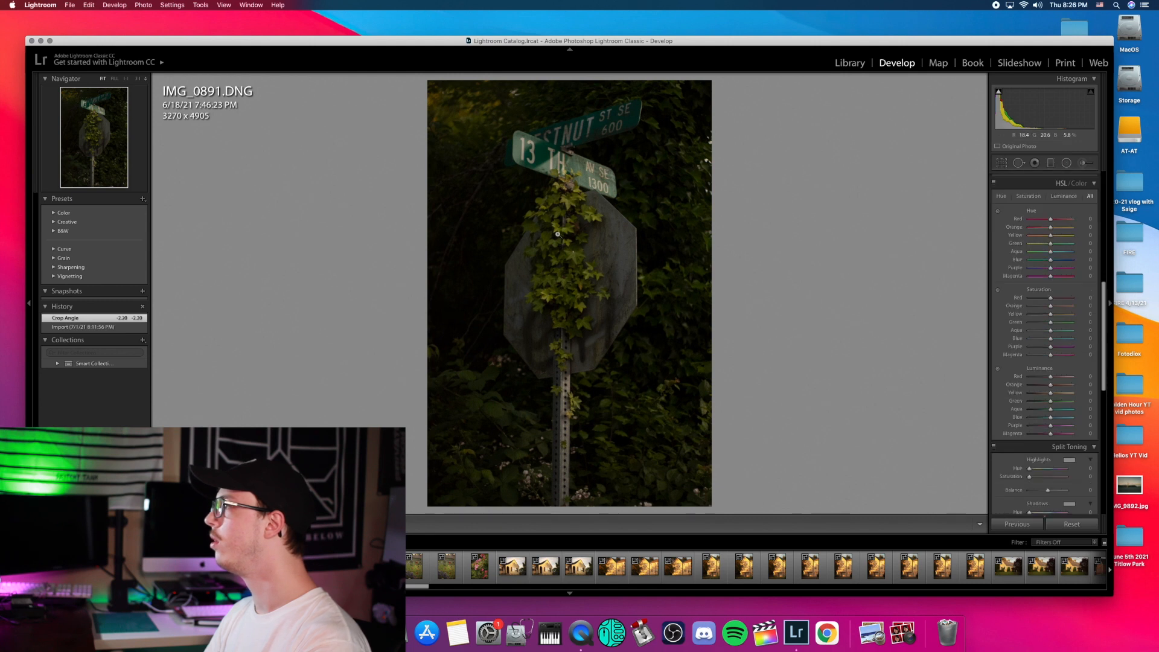
Step: Try Auto tone and undo it, then set Exposure +1.55, Contrast +26 and Temp 8,988
{"action": "scroll", "coordinate": [1081, 272], "scroll_direction": "up", "scroll_amount": 8}
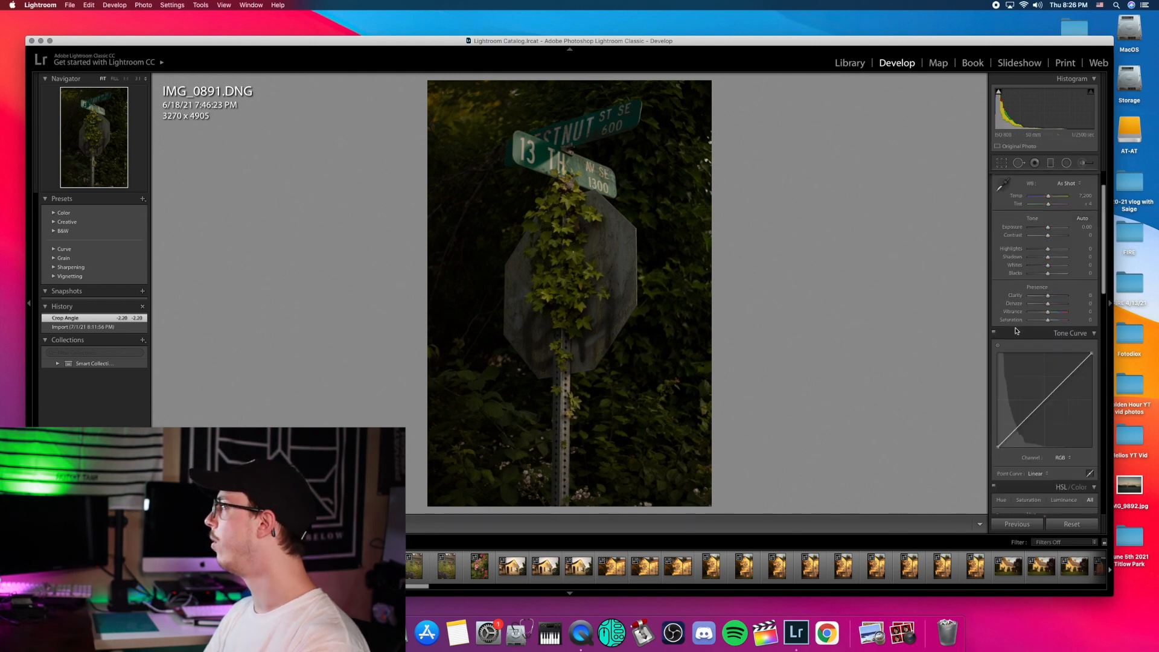
{"action": "left_click", "coordinate": [1085, 260]}
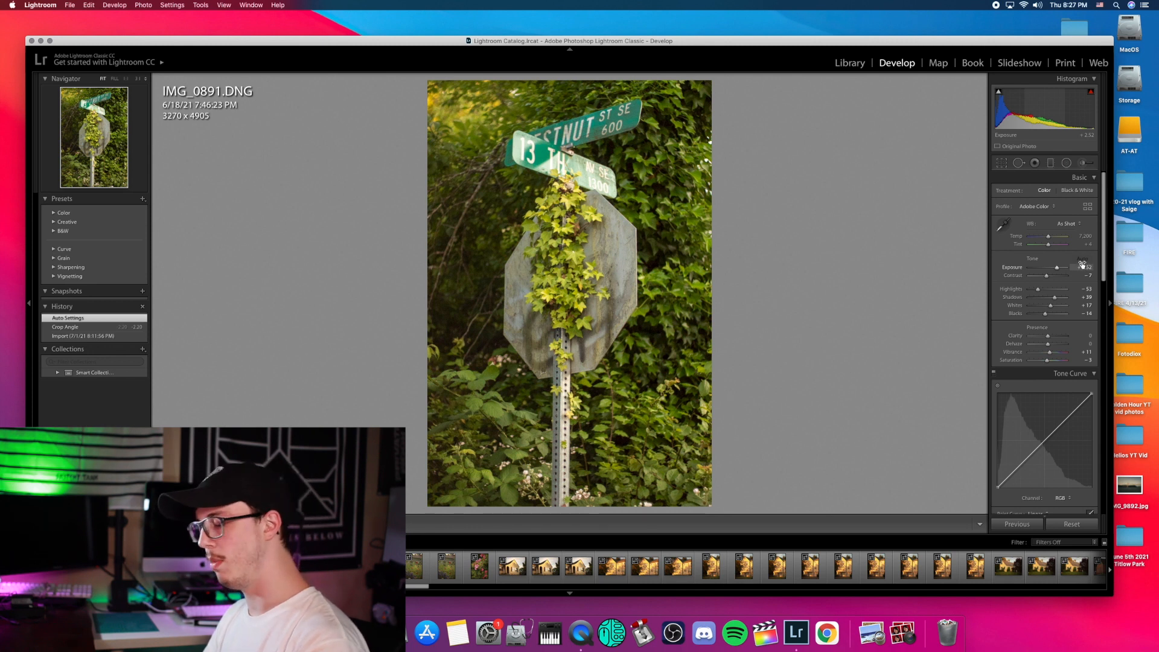
{"action": "key", "text": "super+z"}
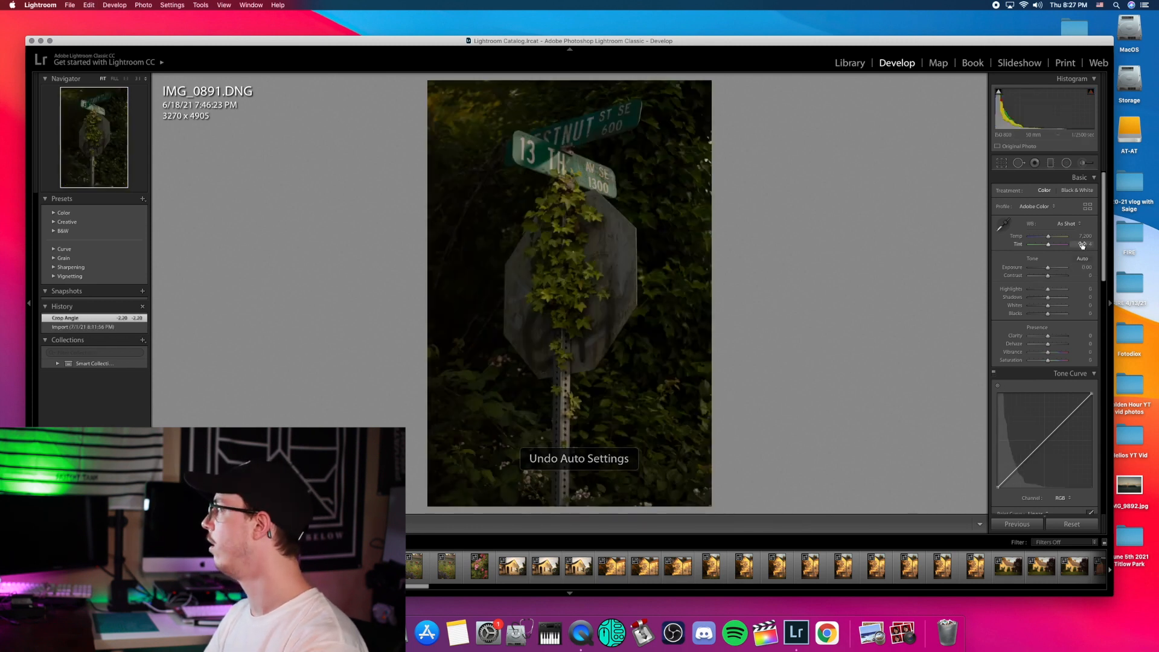
{"action": "left_click_drag", "start_coordinate": [1049, 268], "coordinate": [1054, 278]}
{"action": "left_click_drag", "start_coordinate": [1049, 237], "coordinate": [1055, 240]}
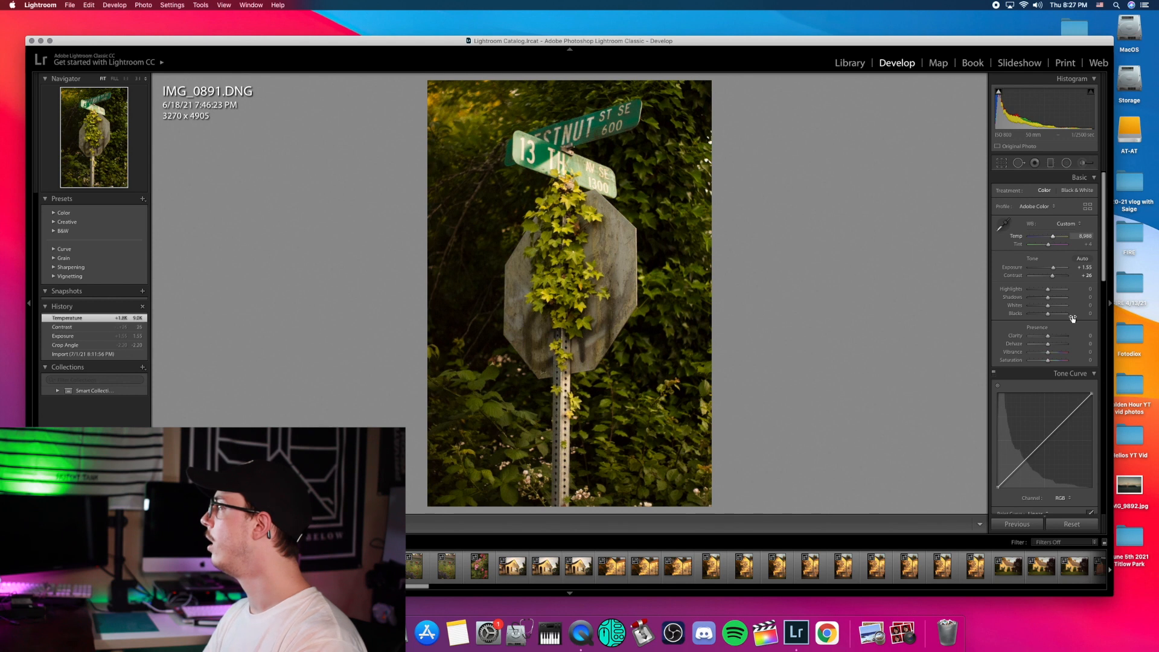
Step: Build a three-point S-shaped RGB tone curve with lifted blacks and lowered whites
{"action": "left_click", "coordinate": [1022, 466]}
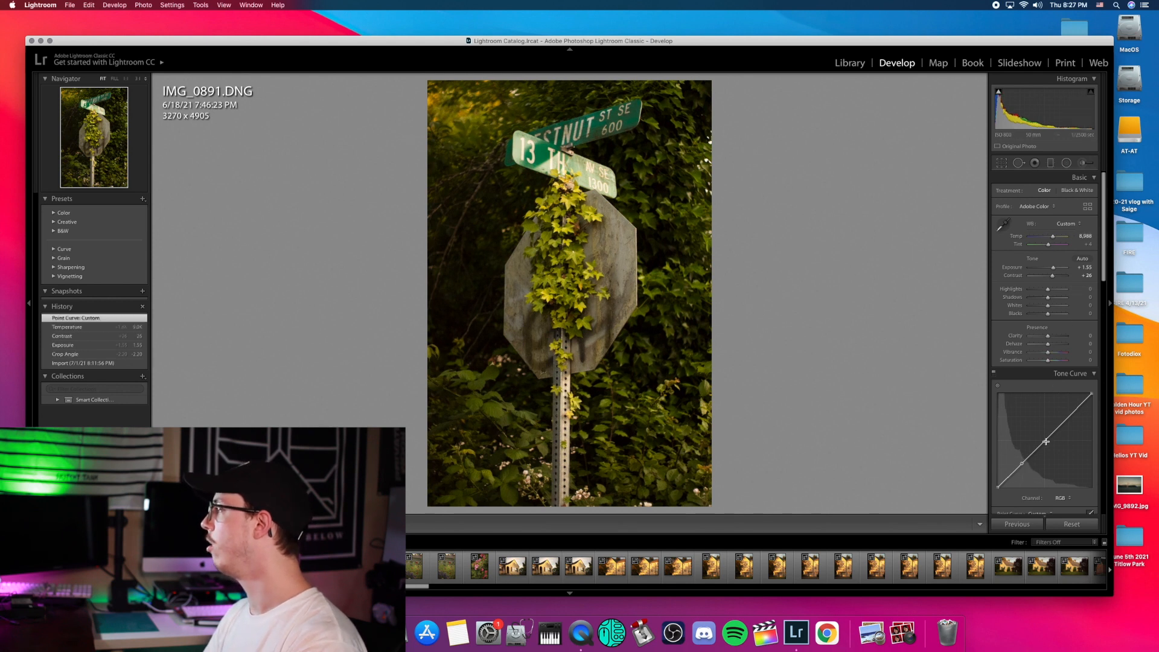
{"action": "left_click", "coordinate": [1047, 442]}
{"action": "left_click", "coordinate": [1068, 416]}
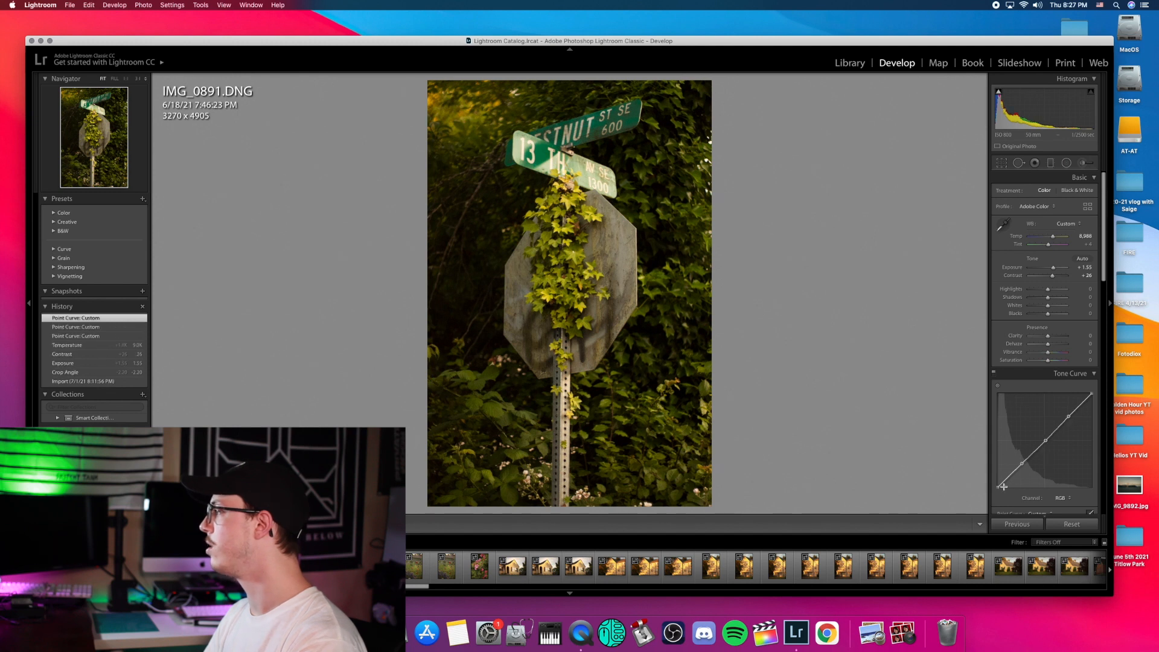
{"action": "left_click_drag", "start_coordinate": [998, 487], "coordinate": [971, 476]}
{"action": "left_click_drag", "start_coordinate": [1092, 394], "coordinate": [1098, 402]}
{"action": "left_click_drag", "start_coordinate": [1022, 464], "coordinate": [1024, 467]}
{"action": "left_click_drag", "start_coordinate": [1069, 416], "coordinate": [1048, 440]}
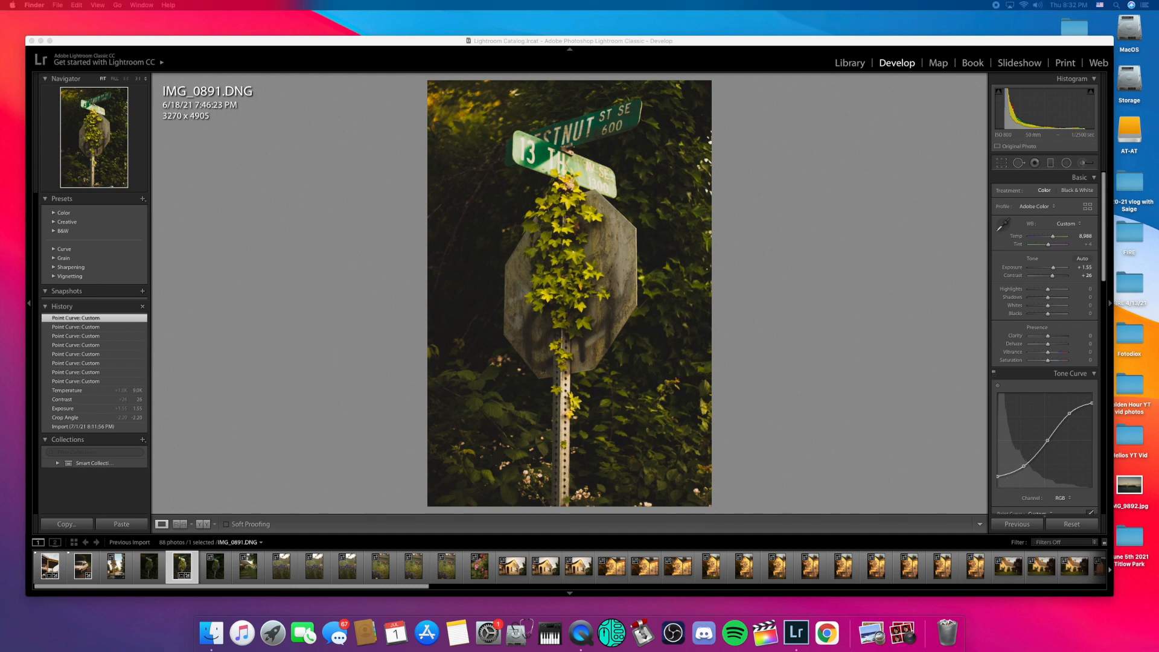
{"action": "left_click", "coordinate": [331, 353]}
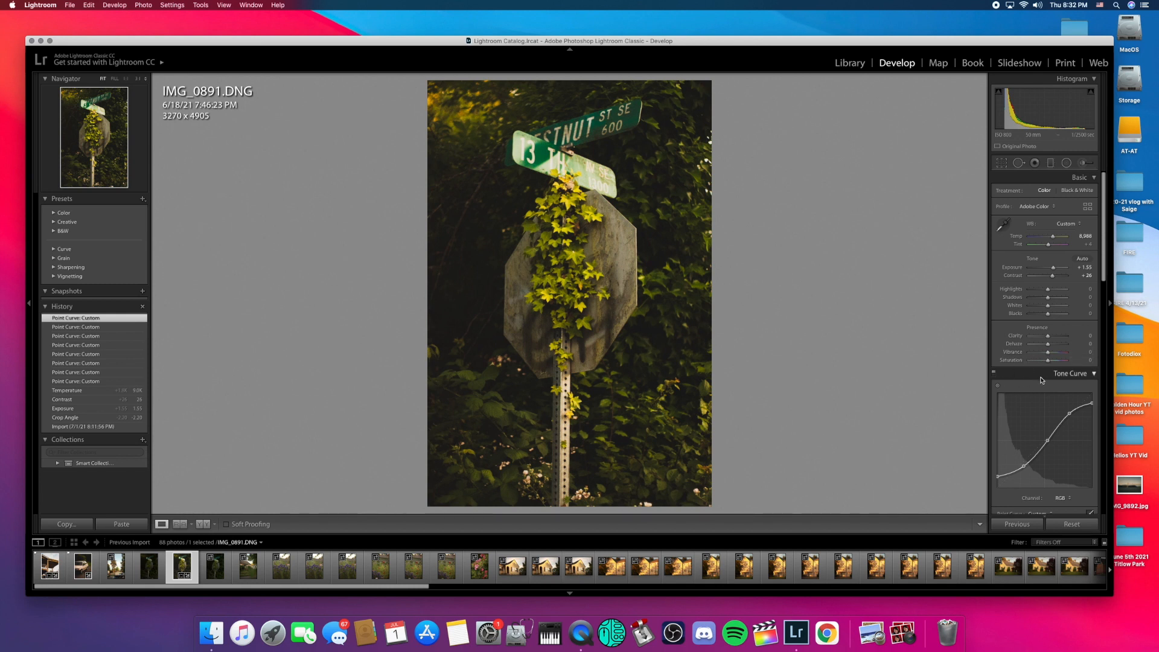
Step: Keep Exposure at +1.55 and set Contrast +22, Highlights -19 and Shadows -11
{"action": "scroll", "coordinate": [1041, 380], "scroll_direction": "down", "scroll_amount": 3}
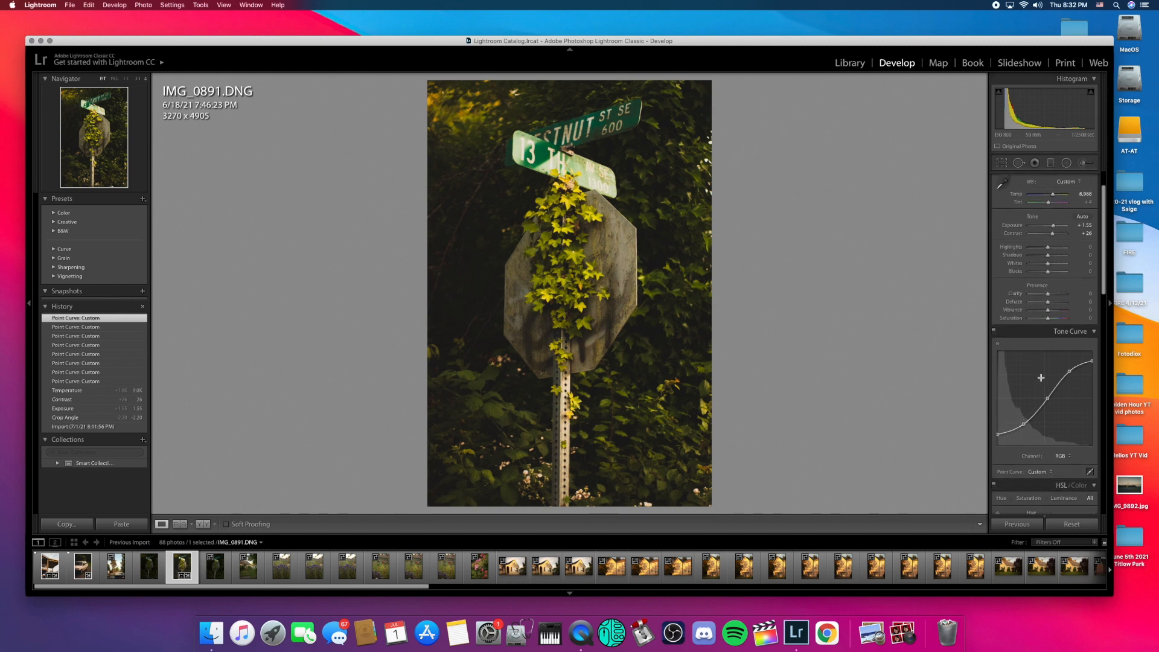
{"action": "scroll", "coordinate": [1042, 378], "scroll_direction": "up", "scroll_amount": 2}
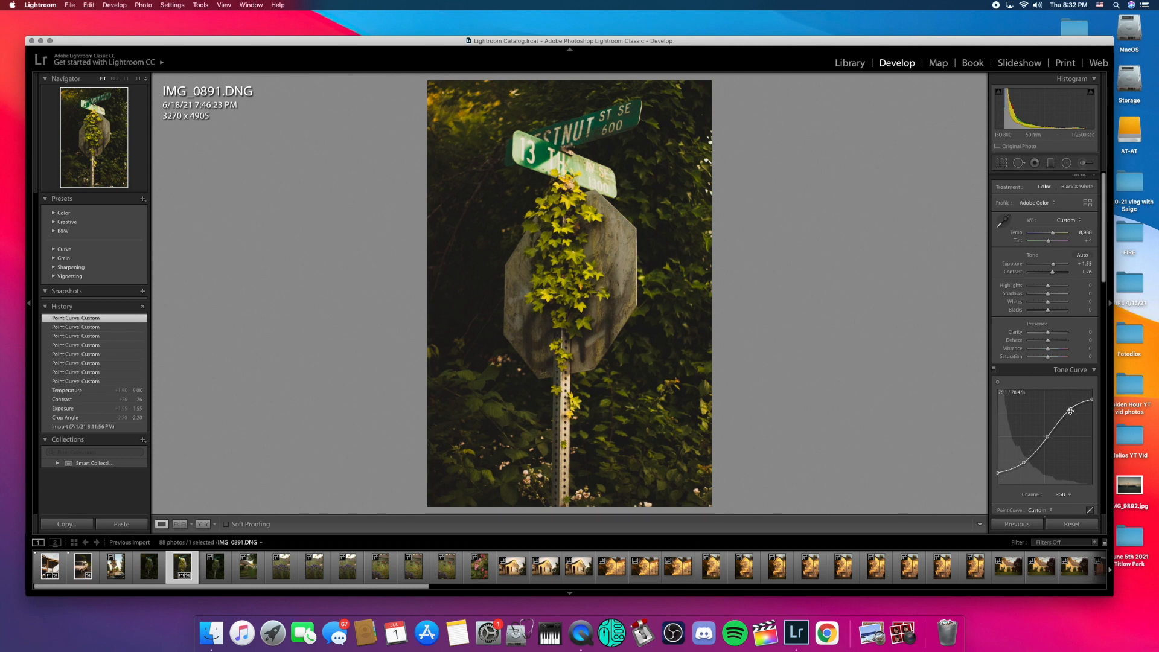
{"action": "scroll", "coordinate": [1043, 429], "scroll_direction": "up", "scroll_amount": 1}
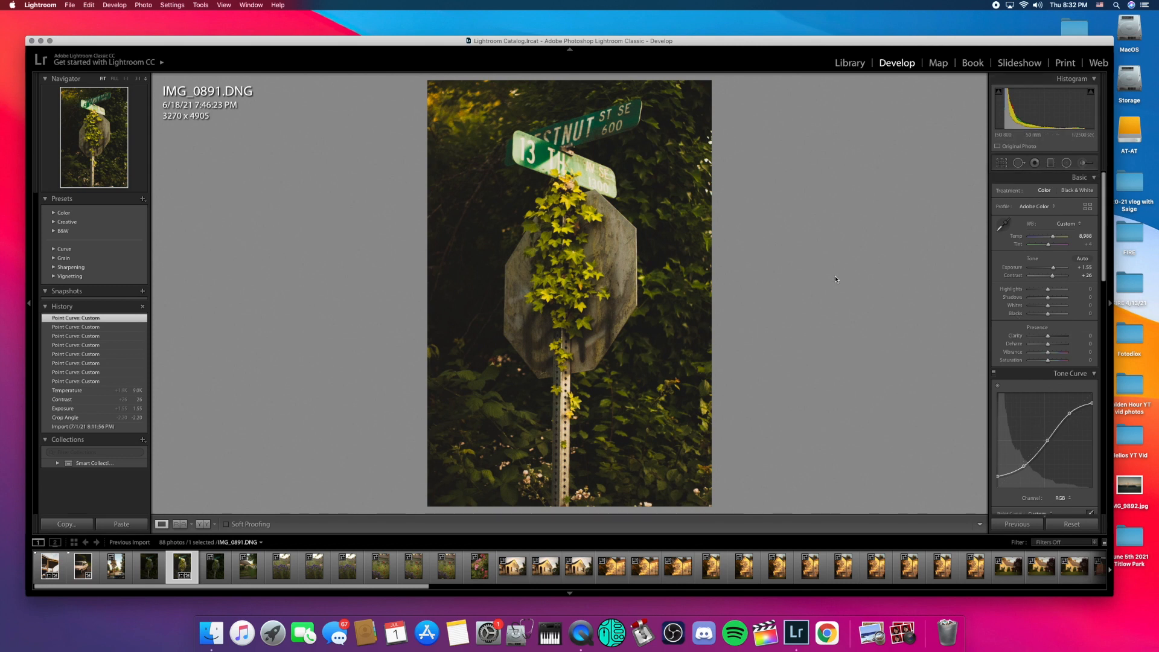
{"action": "left_click", "coordinate": [1054, 270]}
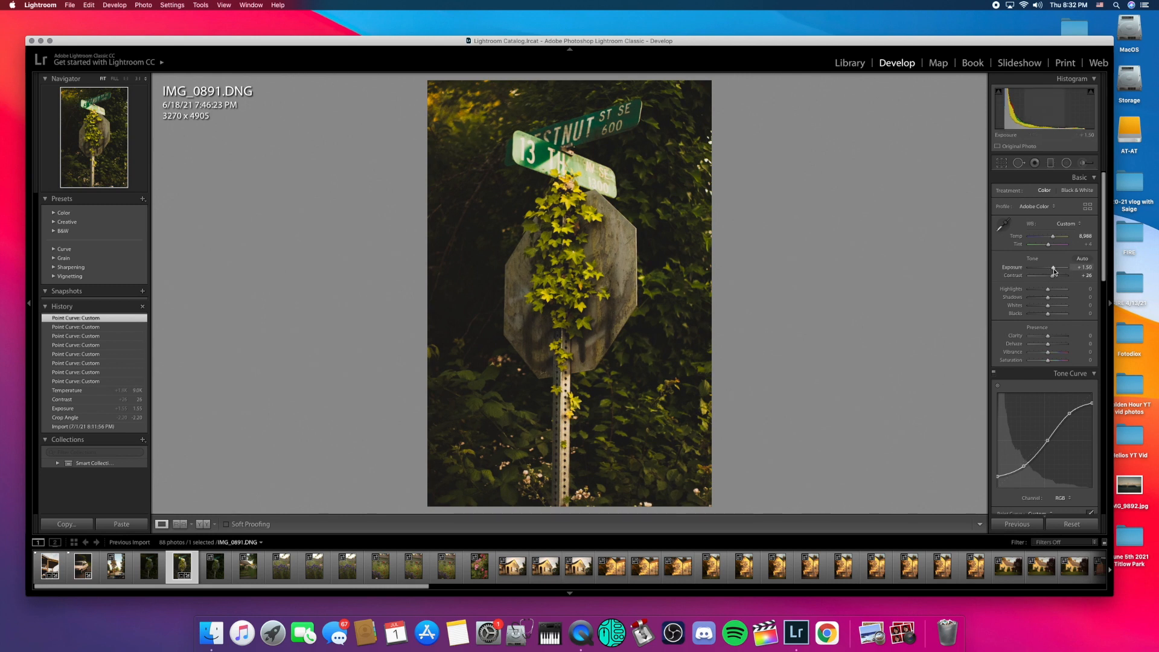
{"action": "left_click", "coordinate": [1054, 271]}
{"action": "left_click", "coordinate": [1054, 277]}
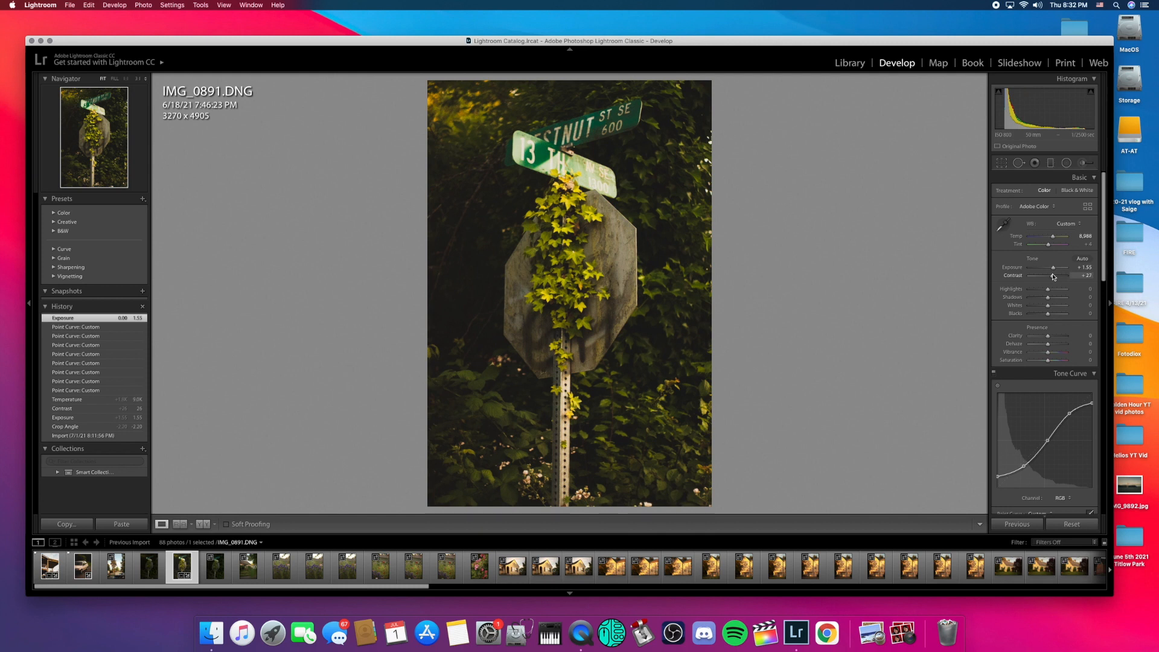
{"action": "left_click_drag", "start_coordinate": [1053, 276], "coordinate": [1044, 289]}
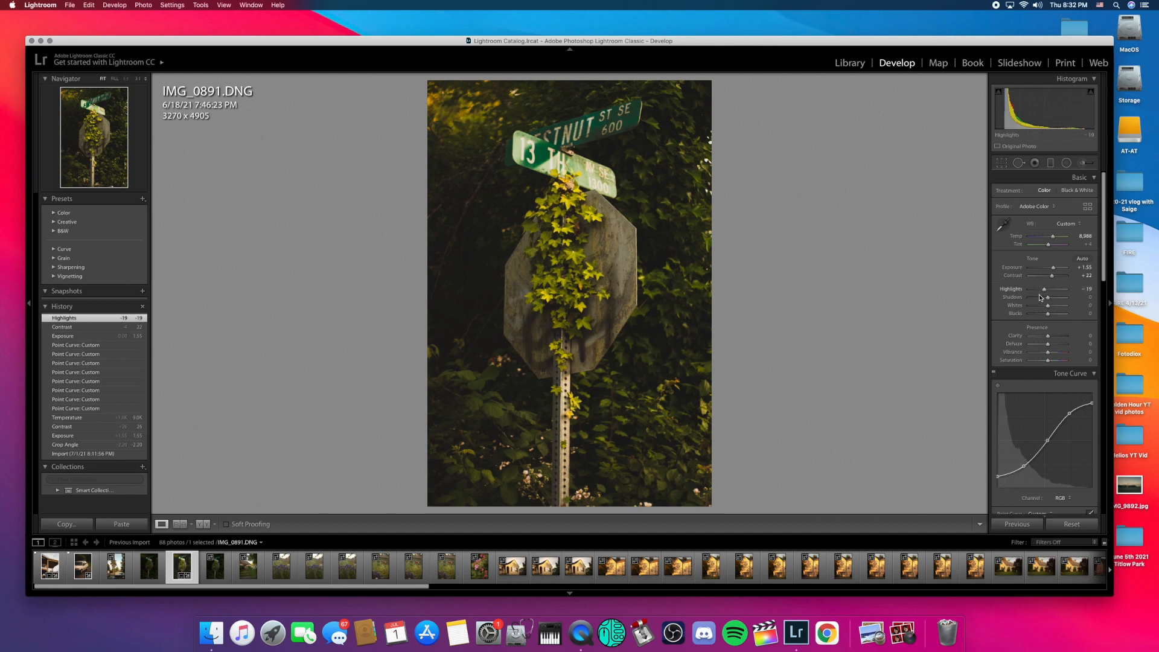
{"action": "left_click_drag", "start_coordinate": [1048, 300], "coordinate": [1046, 300]}
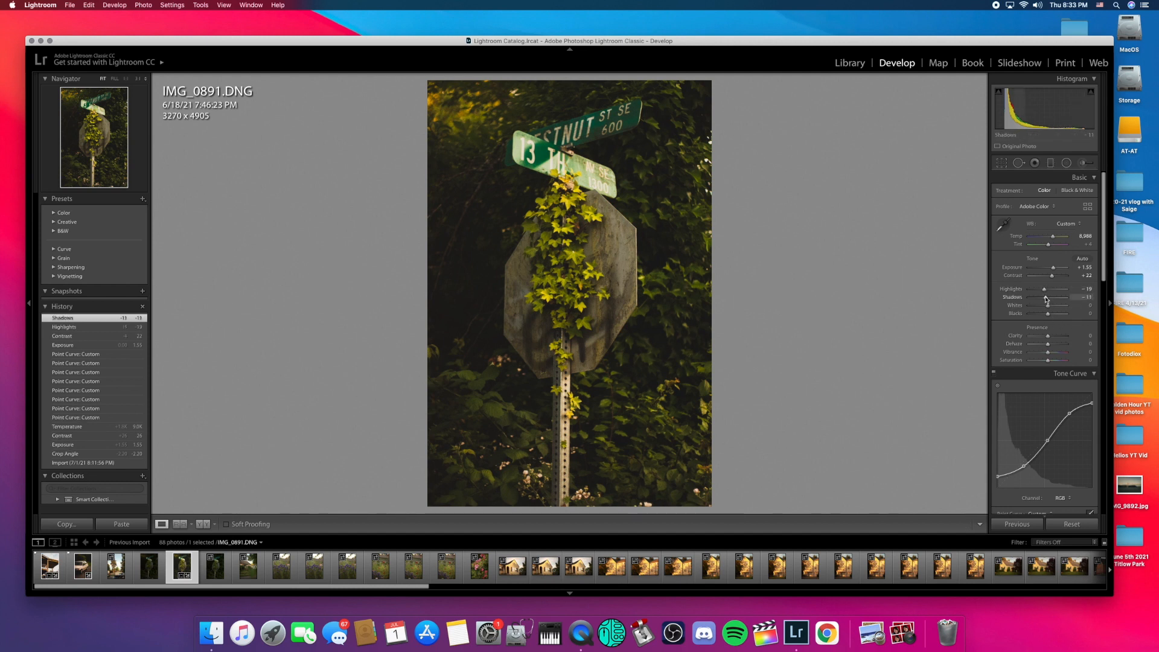
{"action": "scroll", "coordinate": [1041, 323], "scroll_direction": "down", "scroll_amount": 8}
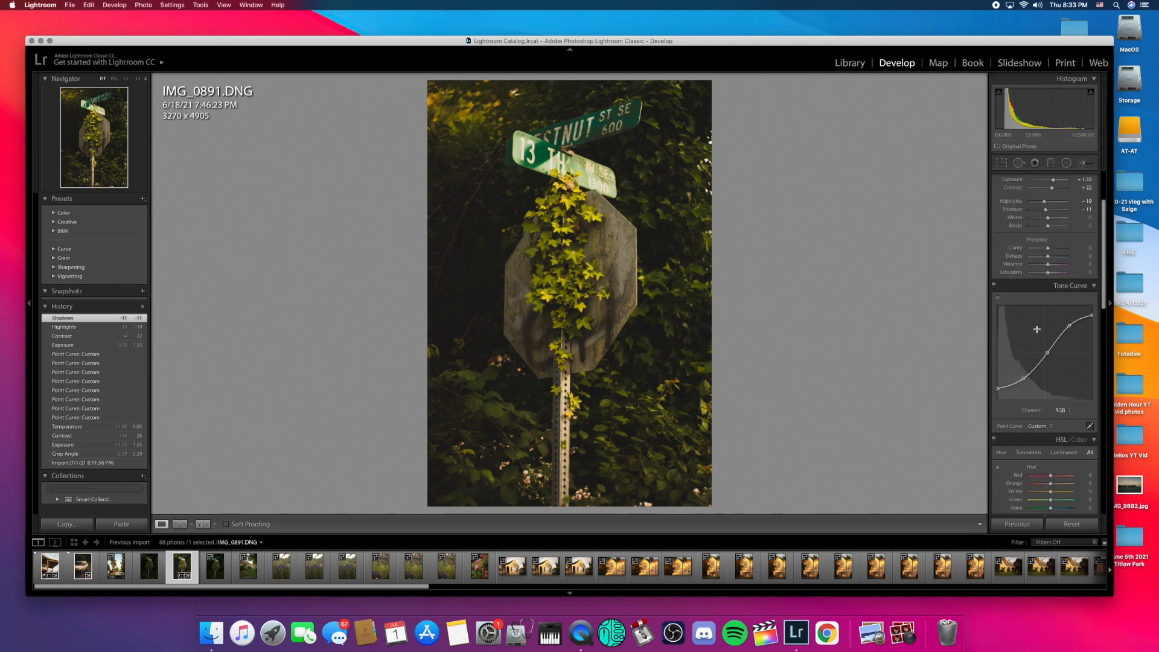
Step: Set Green Hue -2, Aqua Hue +3, Green Saturation +35 and Green Luminance -24
{"action": "scroll", "coordinate": [1038, 332], "scroll_direction": "down", "scroll_amount": 3}
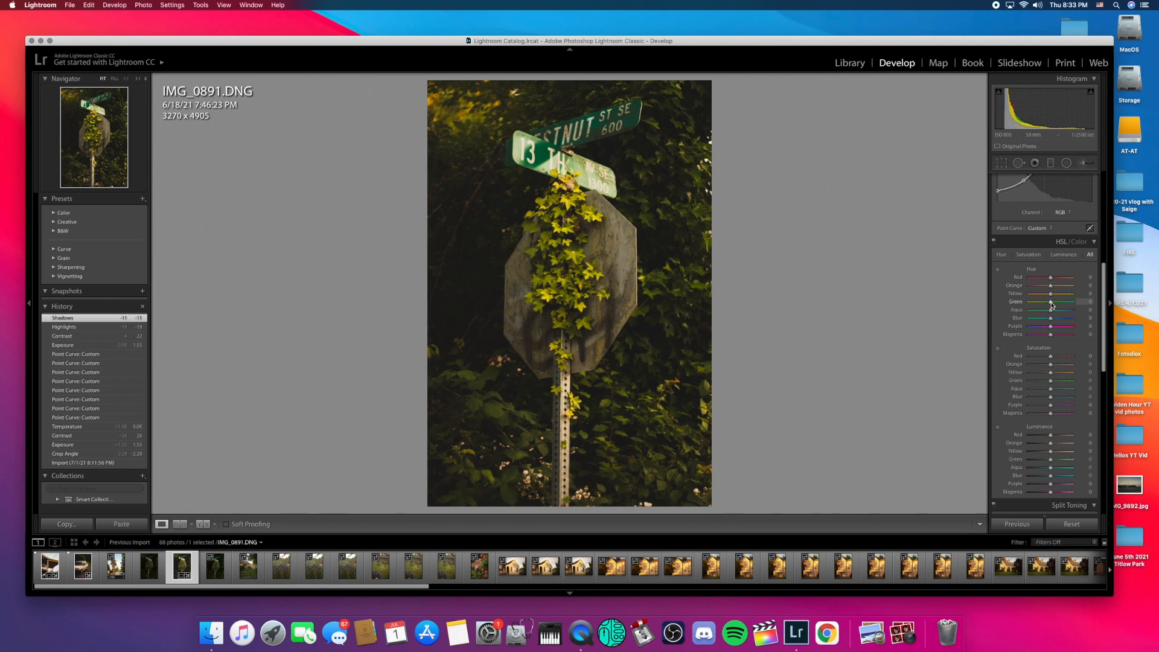
{"action": "left_click_drag", "start_coordinate": [1051, 303], "coordinate": [1000, 303]}
{"action": "left_click_drag", "start_coordinate": [1028, 302], "coordinate": [1052, 311]}
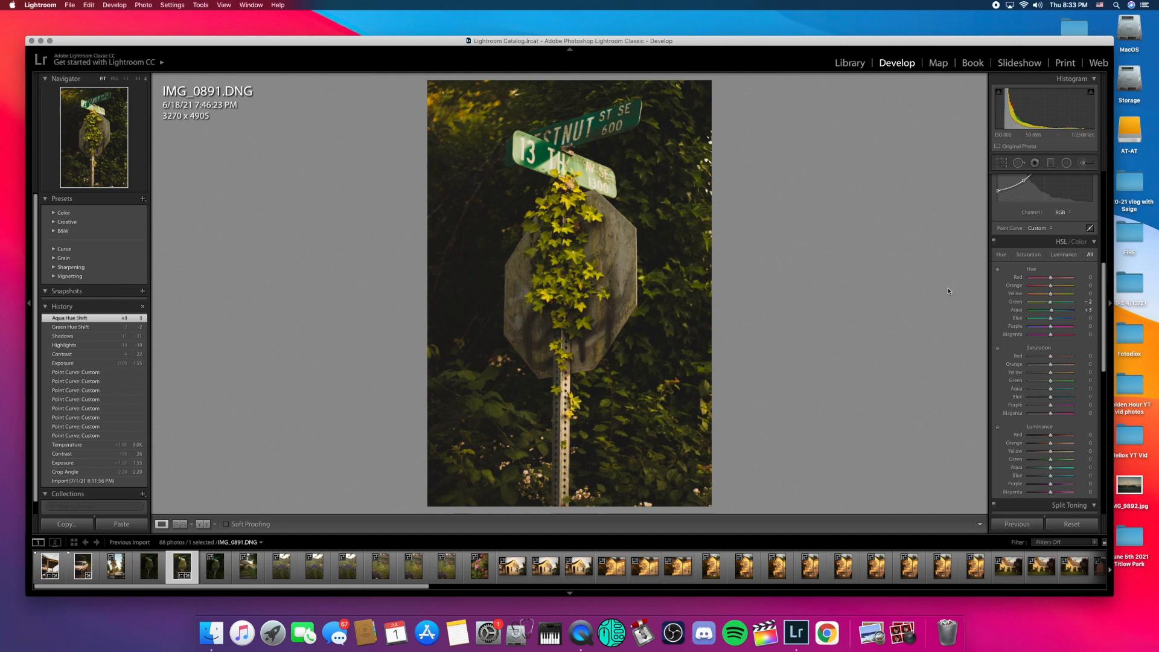
{"action": "left_click_drag", "start_coordinate": [1052, 380], "coordinate": [1058, 384]}
{"action": "left_click_drag", "start_coordinate": [1061, 384], "coordinate": [1047, 353]}
{"action": "scroll", "coordinate": [1051, 384], "scroll_direction": "down", "scroll_amount": 4}
{"action": "scroll", "coordinate": [1048, 363], "scroll_direction": "down", "scroll_amount": 4}
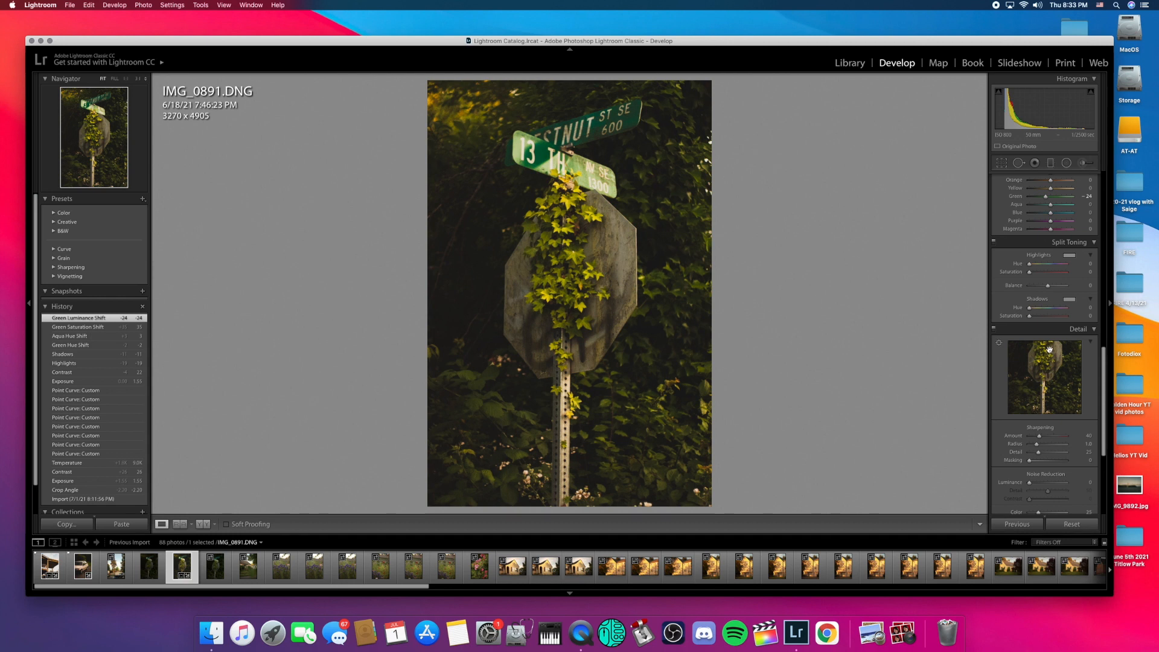
Step: At 1:1 on the ivy, set Sharpening 91/26/23 and Luminance noise reduction 32
{"action": "left_click", "coordinate": [1053, 372]}
{"action": "left_click_drag", "start_coordinate": [1028, 355], "coordinate": [1088, 430]}
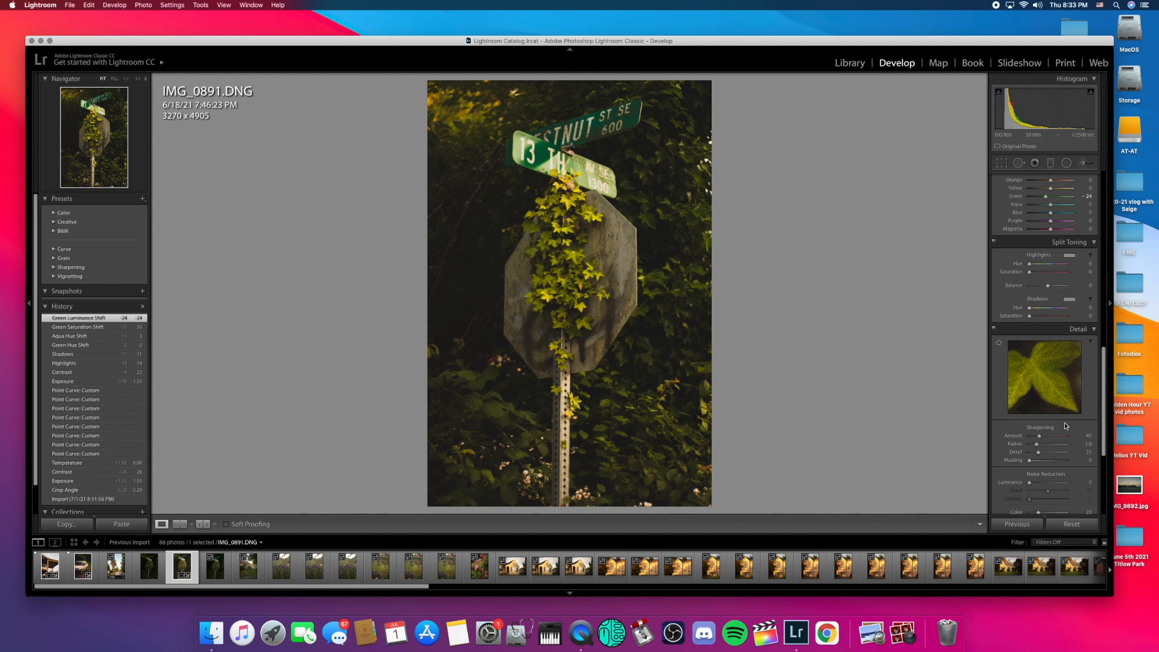
{"action": "left_click_drag", "start_coordinate": [1039, 436], "coordinate": [1053, 438]}
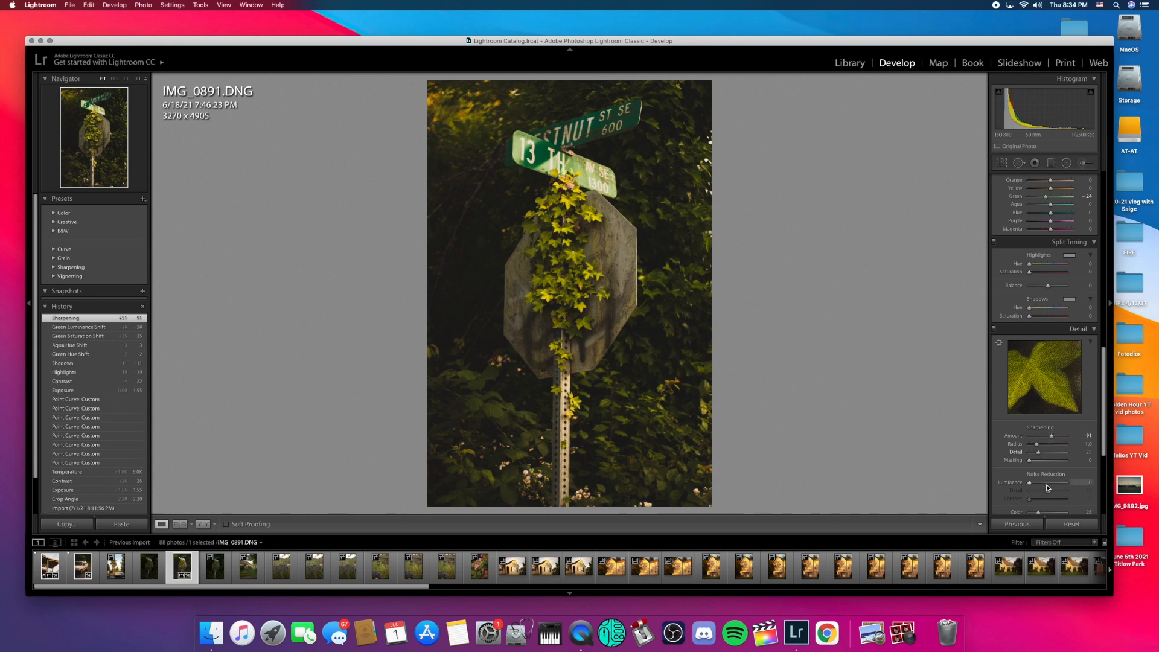
{"action": "left_click_drag", "start_coordinate": [1033, 481], "coordinate": [1042, 484]}
{"action": "left_click", "coordinate": [578, 282]}
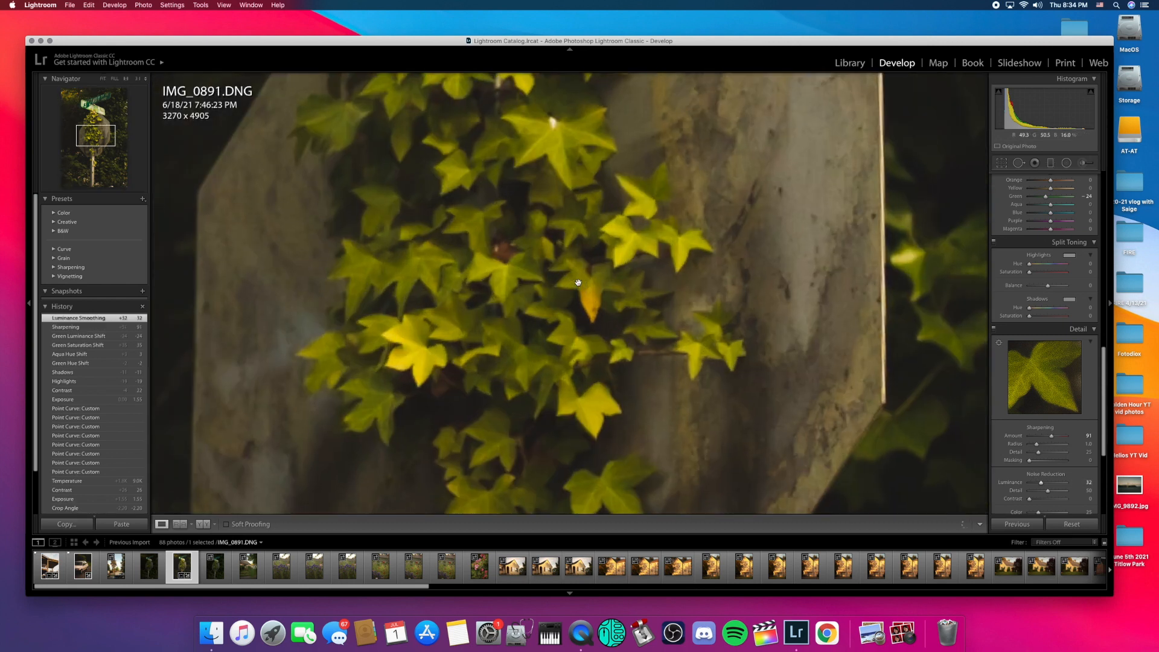
{"action": "left_click", "coordinate": [618, 315]}
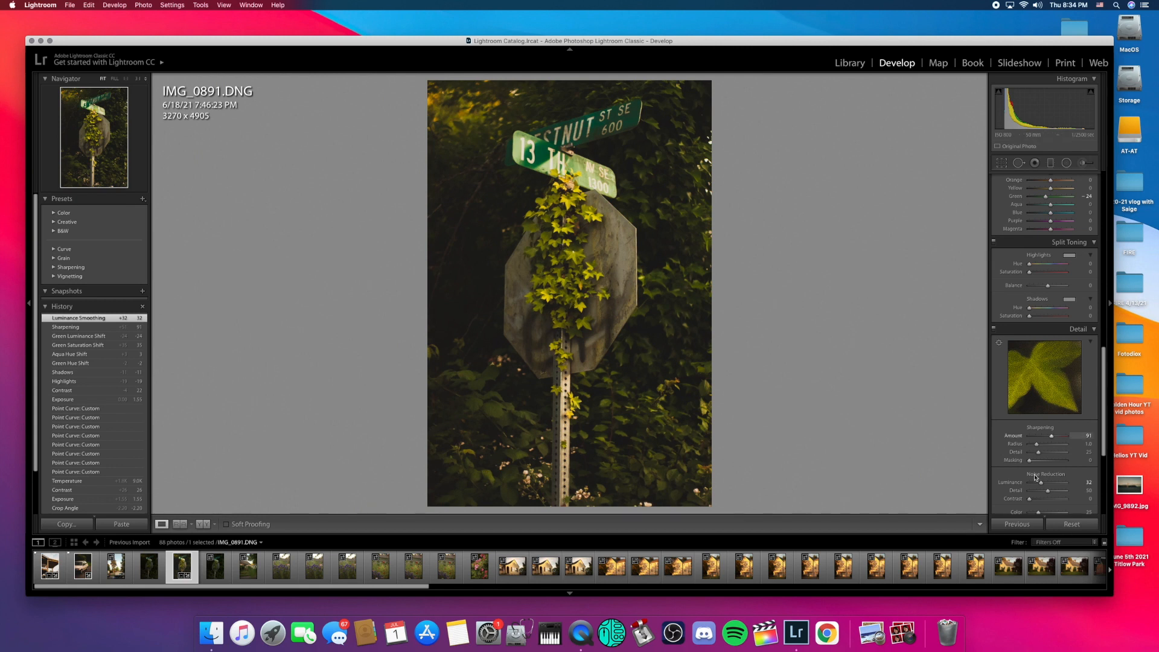
{"action": "left_click_drag", "start_coordinate": [1030, 461], "coordinate": [1040, 455]}
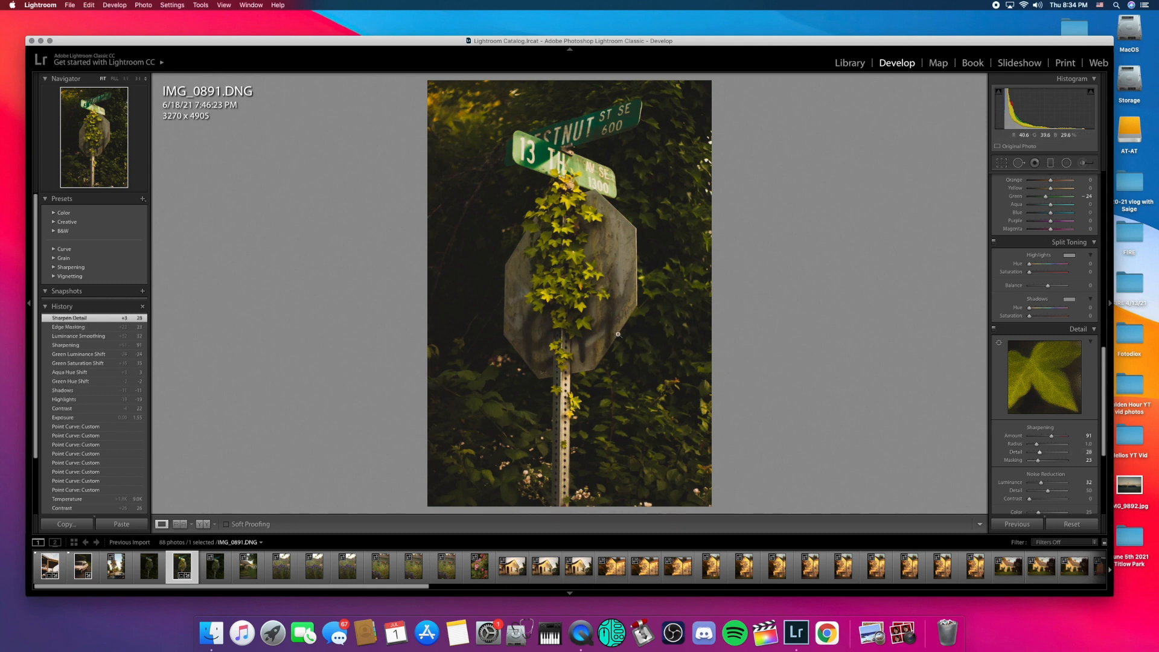
Step: Check the Before/After view, return to Loupe, and flag IMG_0891 as a Pick
{"action": "key", "text": "y"}
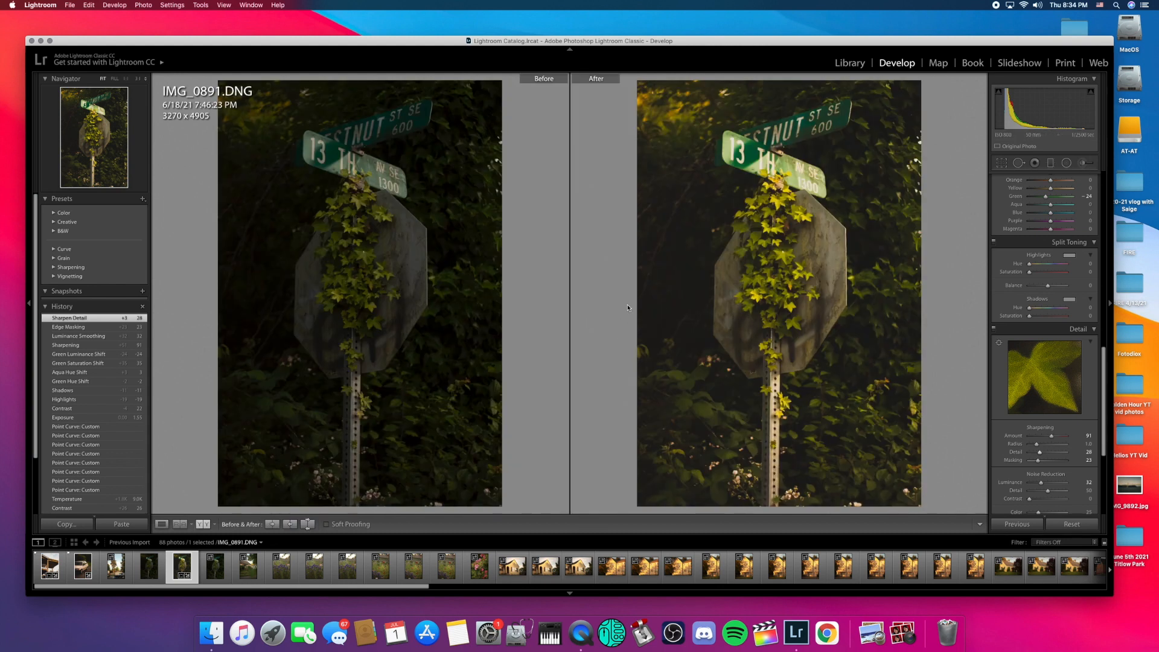
{"action": "key", "text": "y"}
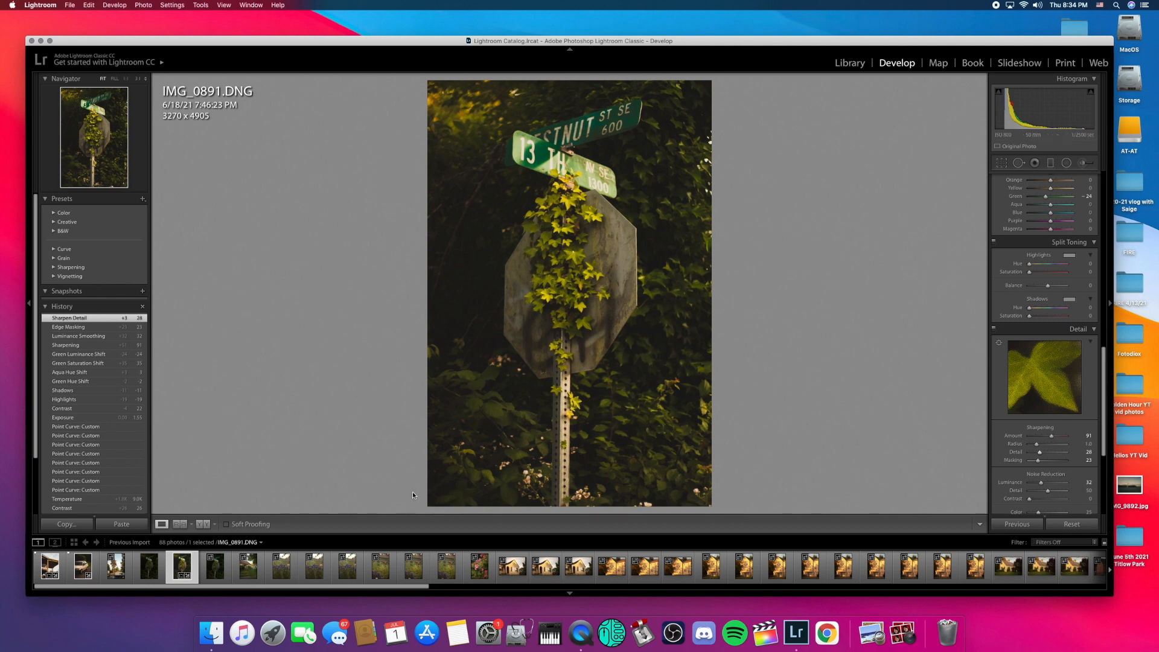
{"action": "key", "text": "p"}
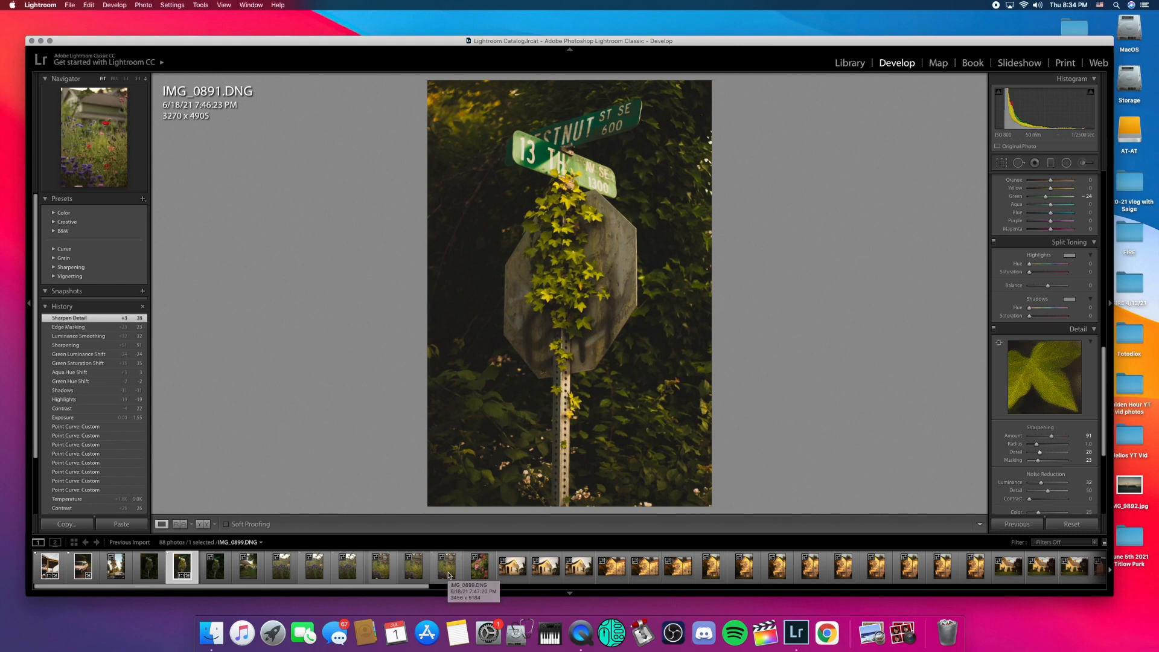
Step: Browse the filmstrip past IMG_0896–IMG_0900 to the sunlit house photo IMG_0905
{"action": "left_click", "coordinate": [348, 571]}
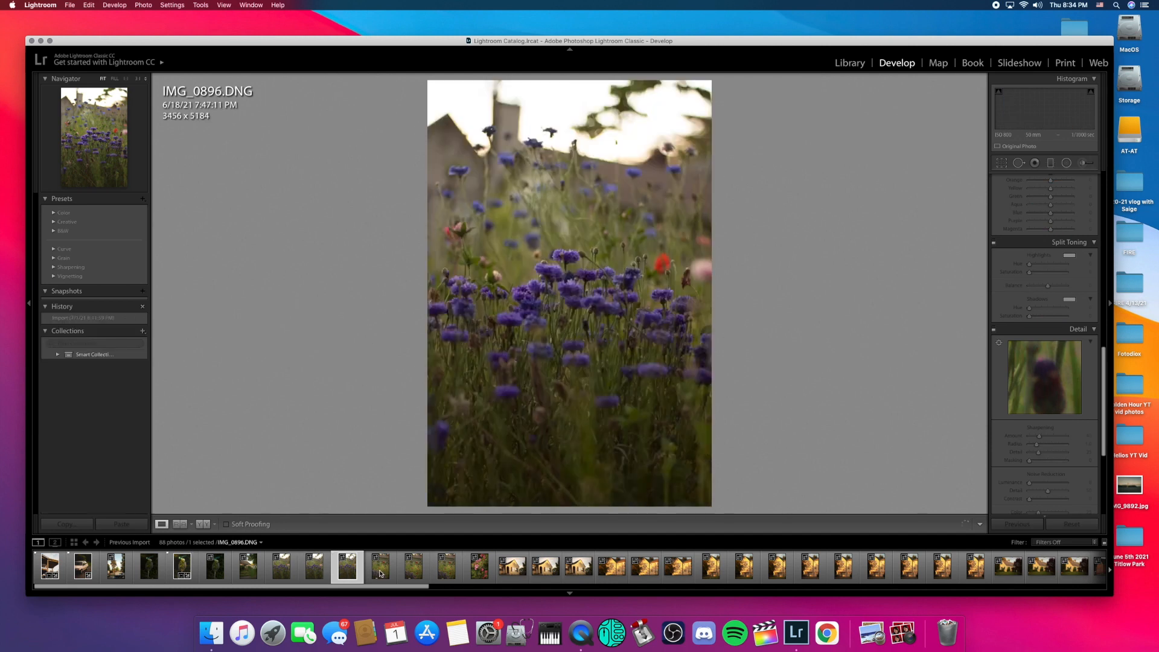
{"action": "left_click", "coordinate": [381, 571]}
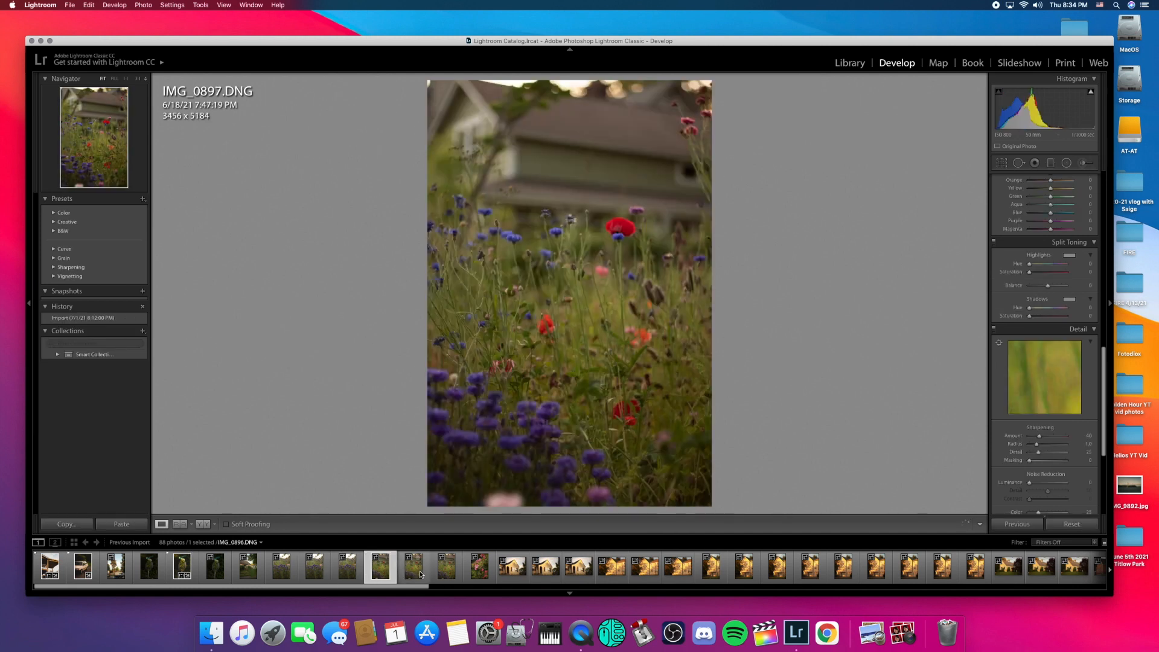
{"action": "left_click", "coordinate": [453, 574]}
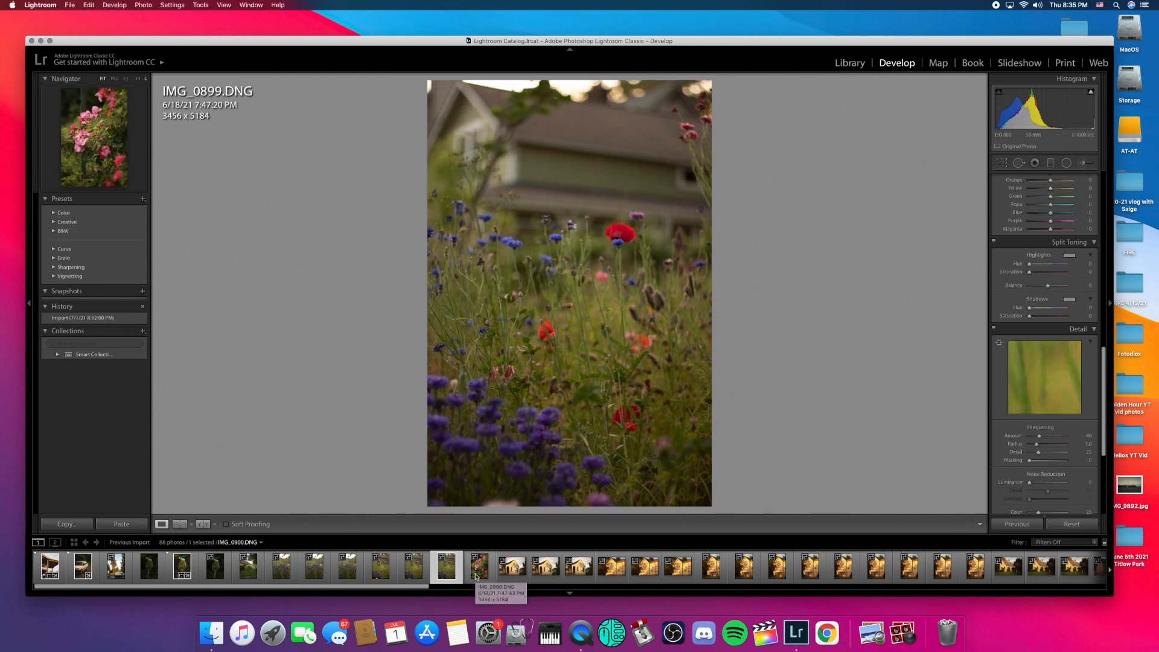
{"action": "left_click", "coordinate": [476, 575]}
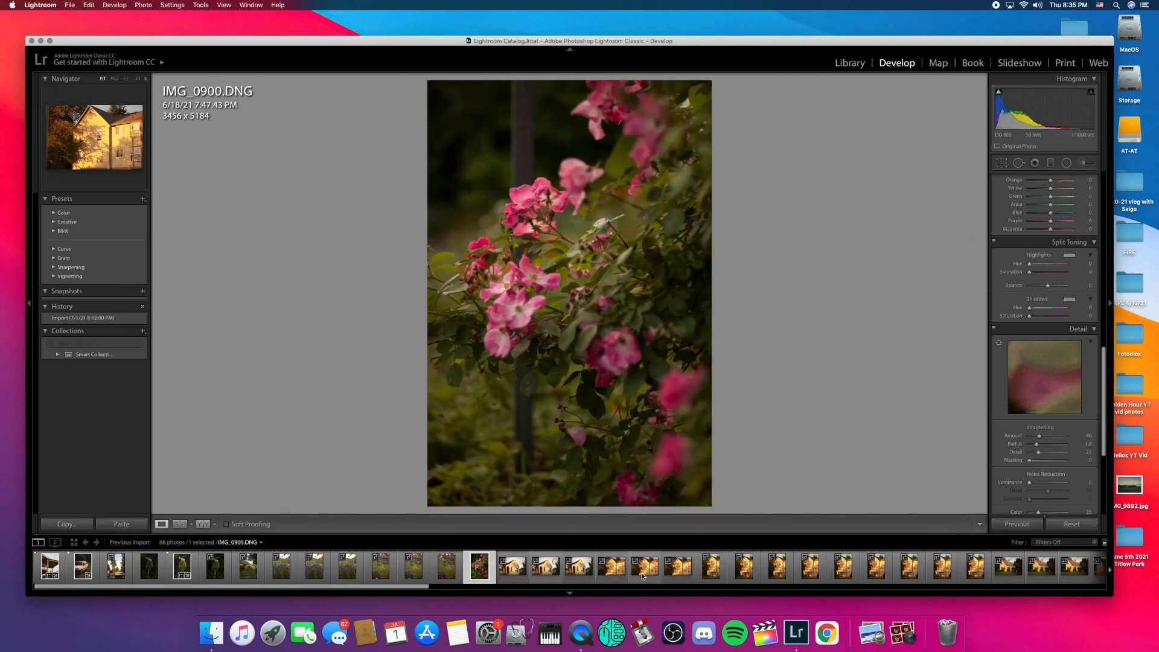
{"action": "left_click", "coordinate": [643, 577]}
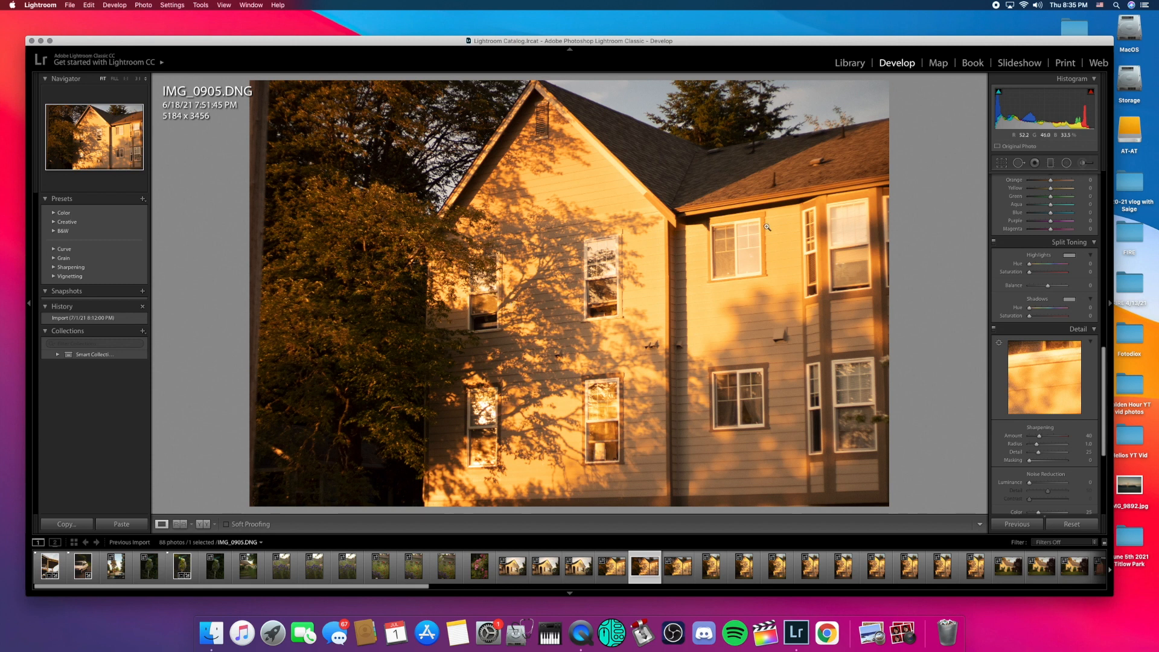
Step: Set Exposure -0.50, Contrast +16, Highlights -71, Shadows +2 and Blacks -8
{"action": "scroll", "coordinate": [1063, 361], "scroll_direction": "up", "scroll_amount": 5}
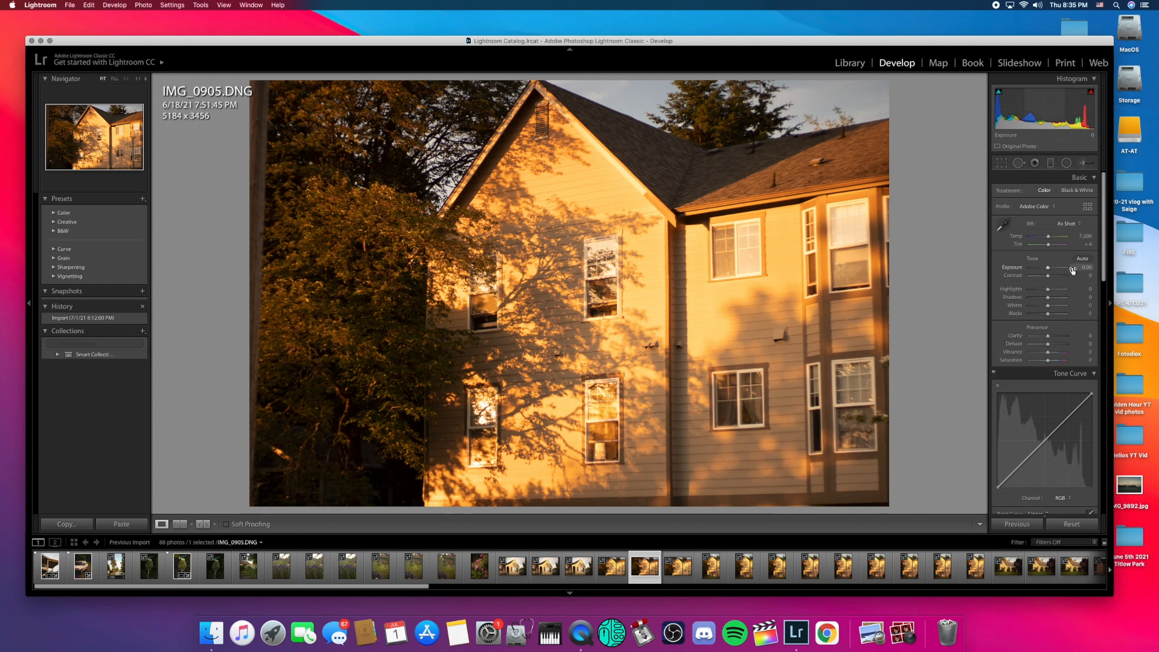
{"action": "left_click_drag", "start_coordinate": [1049, 271], "coordinate": [1049, 272]}
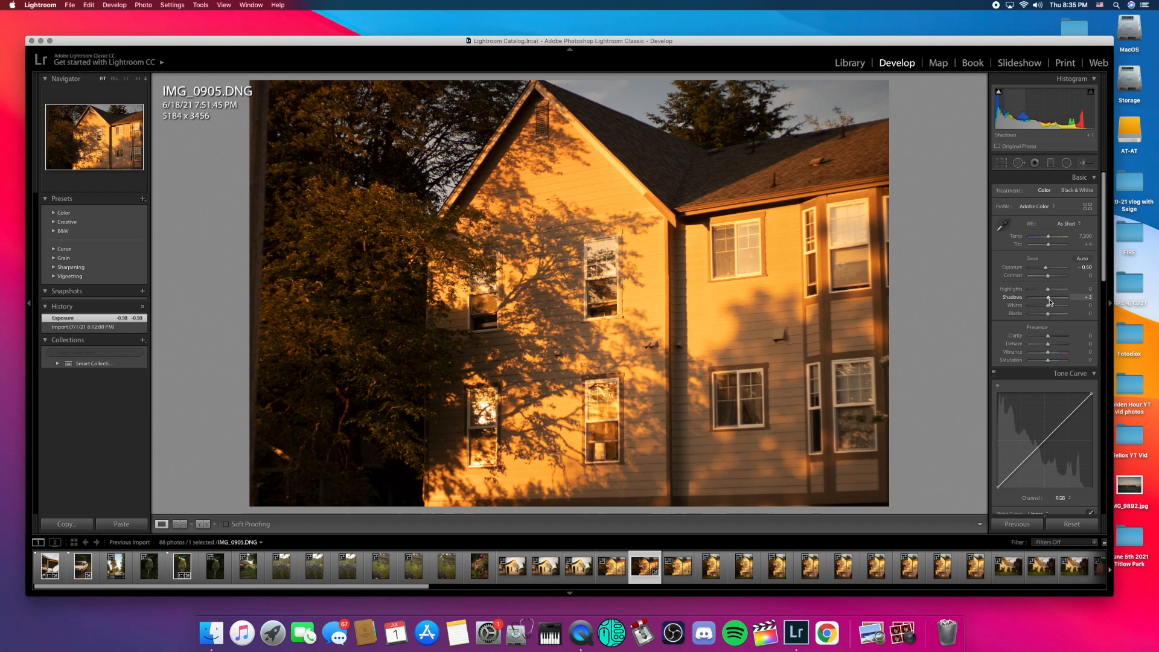
{"action": "mouse_move", "coordinate": [1053, 302]}
{"action": "left_mouse_down"}
{"action": "mouse_move", "coordinate": [1047, 318]}
{"action": "mouse_move", "coordinate": [1052, 292]}
{"action": "mouse_move", "coordinate": [1036, 294]}
{"action": "left_mouse_up"}
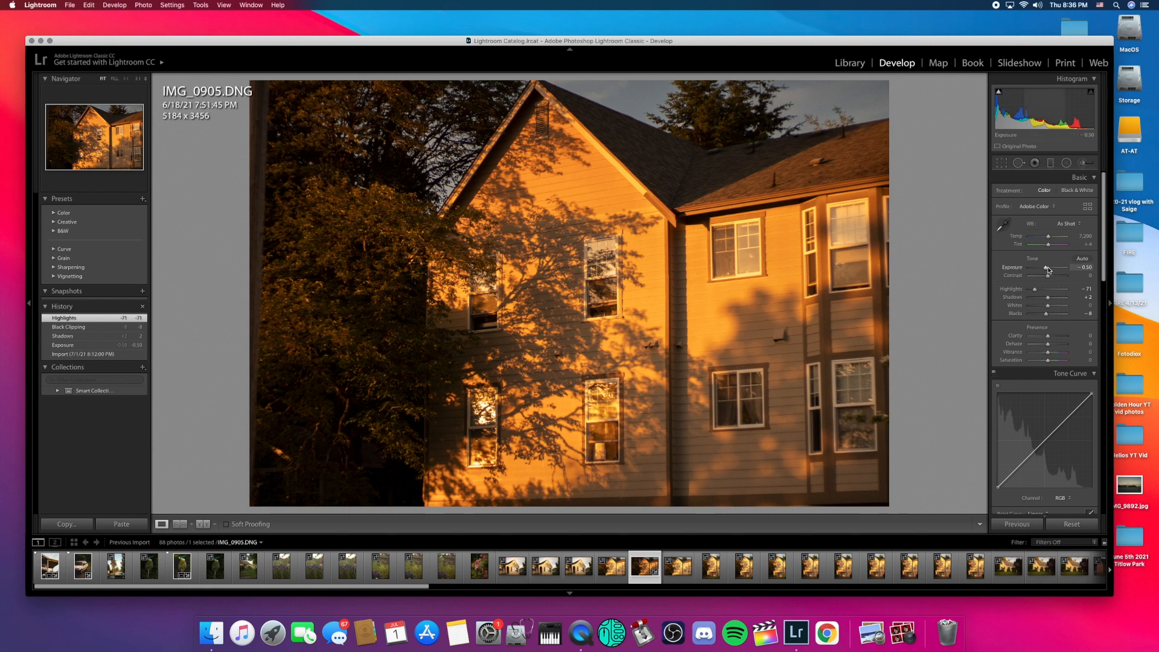
{"action": "left_click_drag", "start_coordinate": [1049, 276], "coordinate": [1052, 278]}
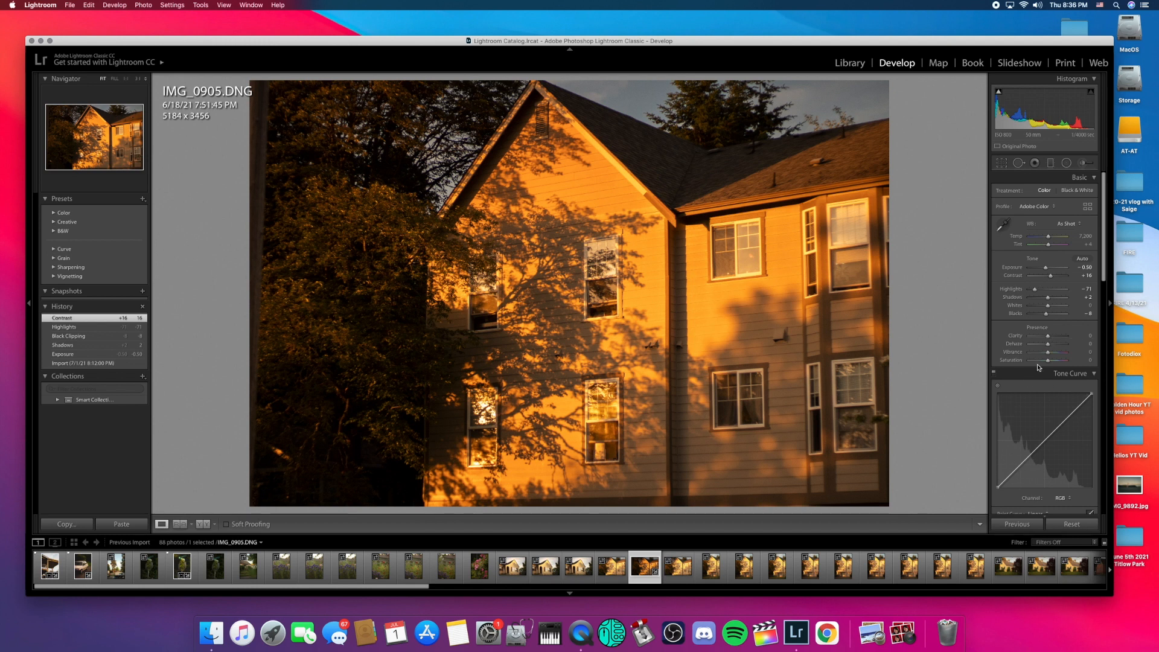
Step: Shape a faded S tone curve, then set Exposure -0.55, Contrast 0, Highlights near -29
{"action": "left_click", "coordinate": [1021, 464]}
{"action": "left_click", "coordinate": [1046, 440]}
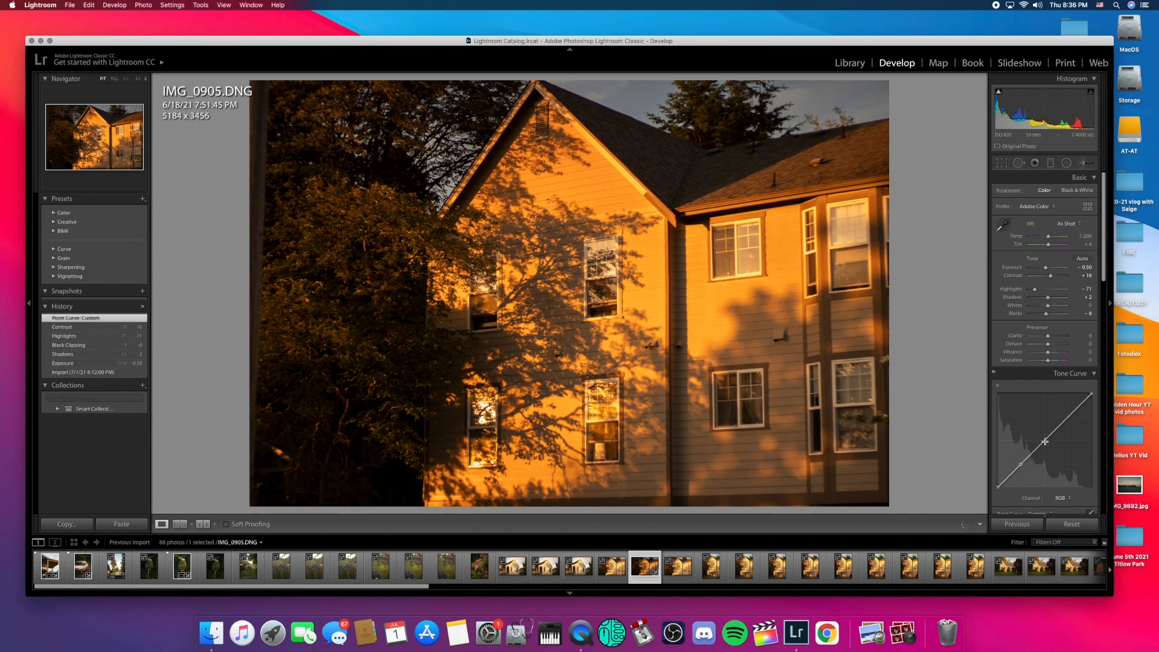
{"action": "left_click", "coordinate": [1069, 419]}
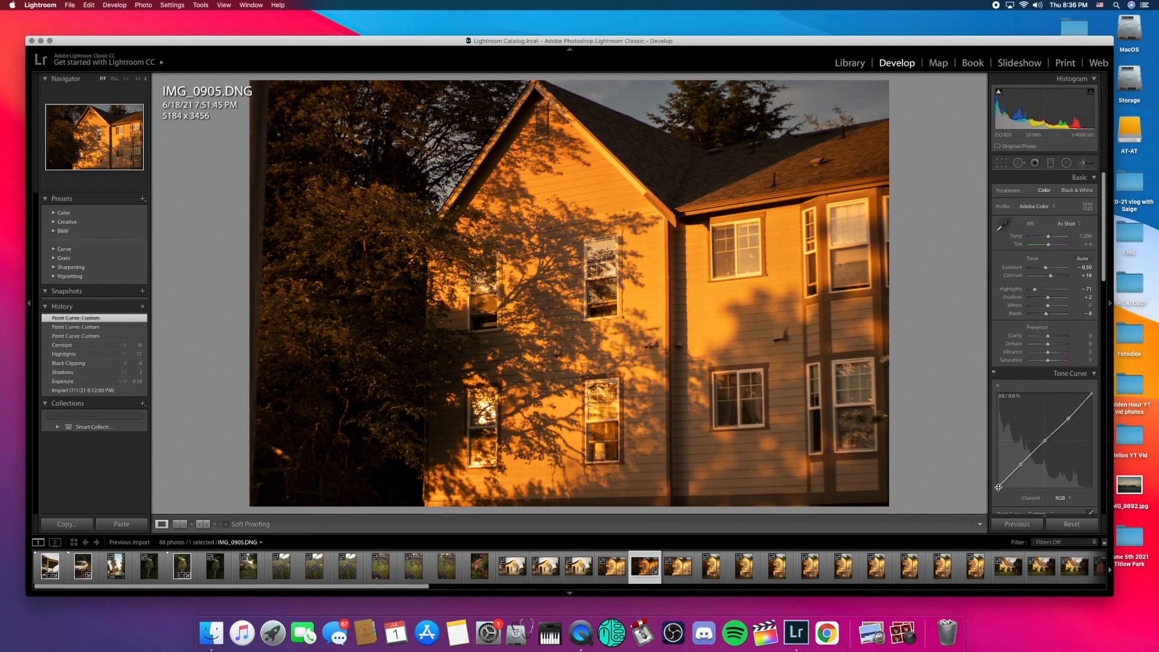
{"action": "left_click_drag", "start_coordinate": [974, 480], "coordinate": [972, 479]}
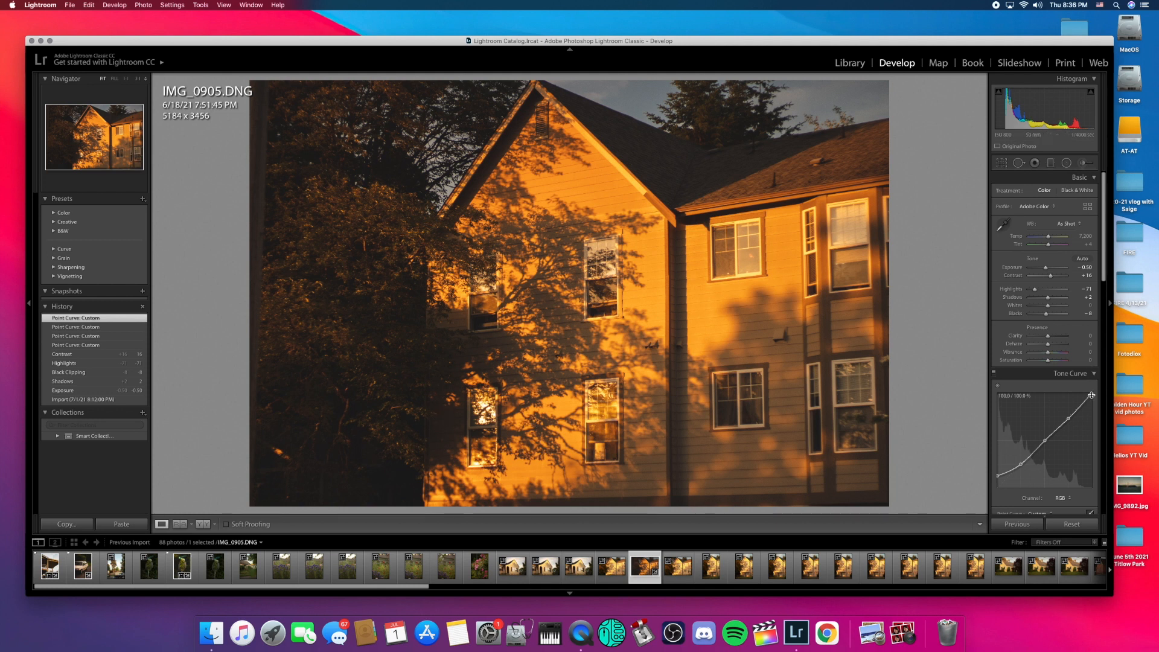
{"action": "left_click_drag", "start_coordinate": [1094, 396], "coordinate": [1097, 398]}
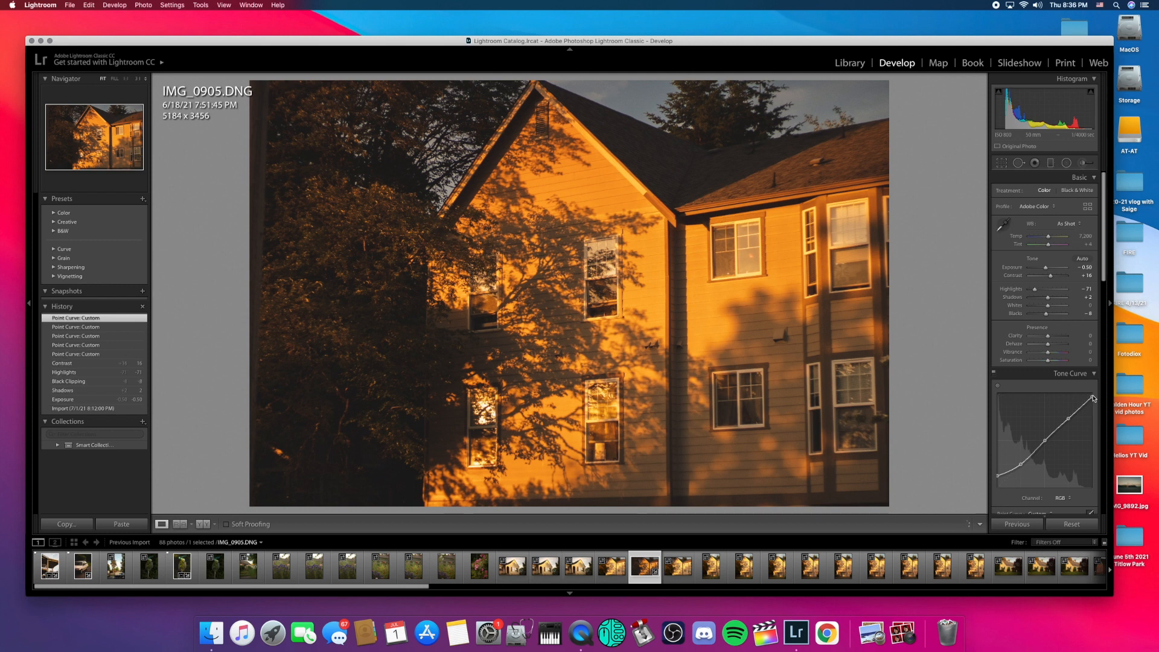
{"action": "left_click_drag", "start_coordinate": [1023, 466], "coordinate": [1024, 467]}
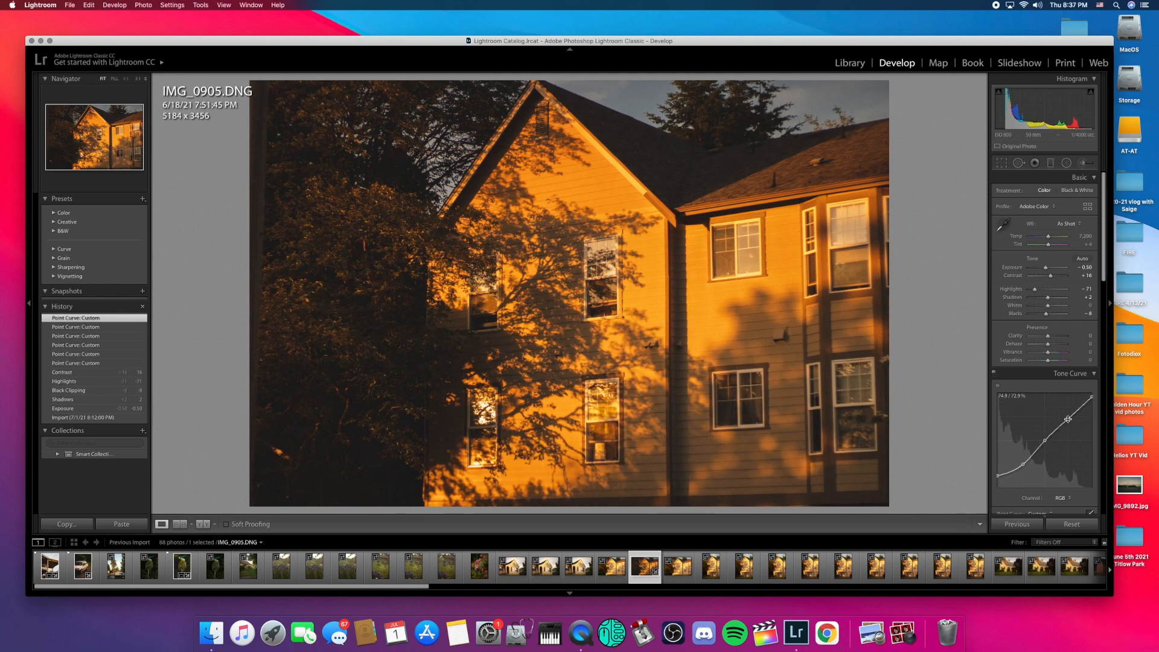
{"action": "left_click_drag", "start_coordinate": [1068, 418], "coordinate": [1046, 444]}
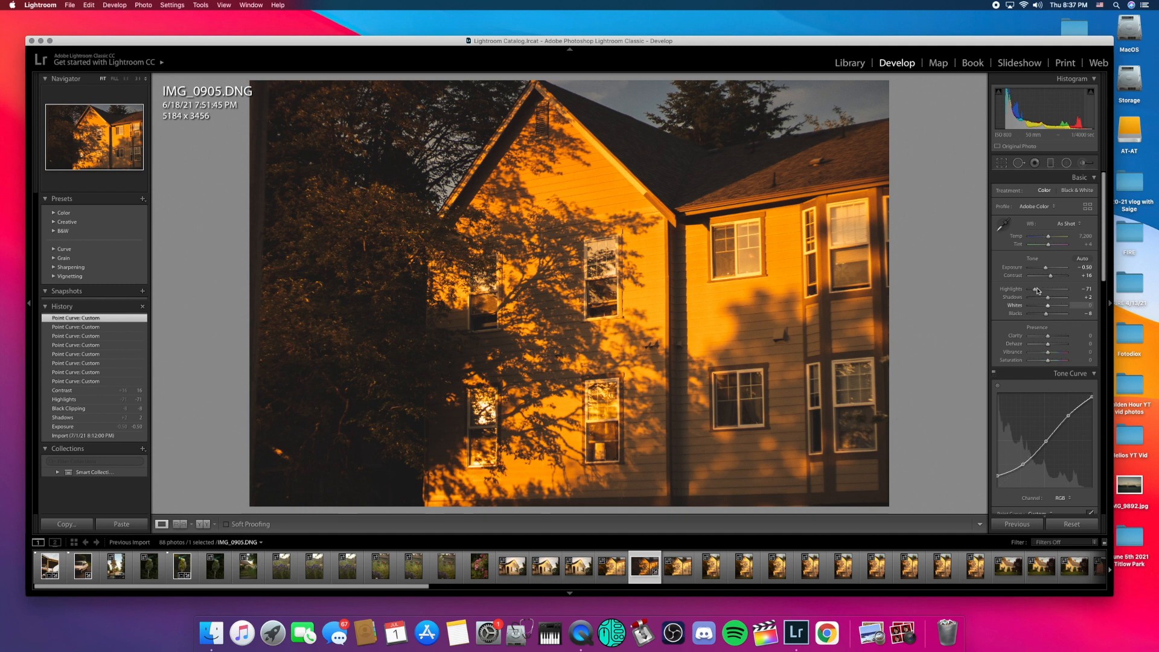
{"action": "left_click_drag", "start_coordinate": [1048, 272], "coordinate": [1048, 273]}
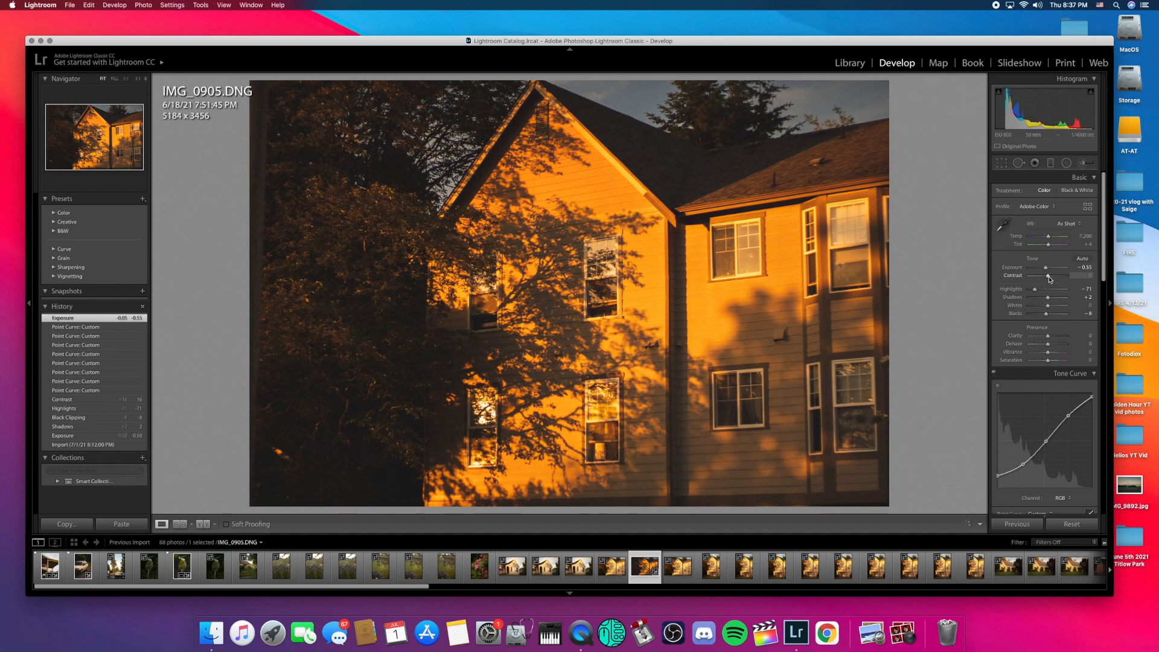
{"action": "left_click_drag", "start_coordinate": [1035, 290], "coordinate": [1044, 293]}
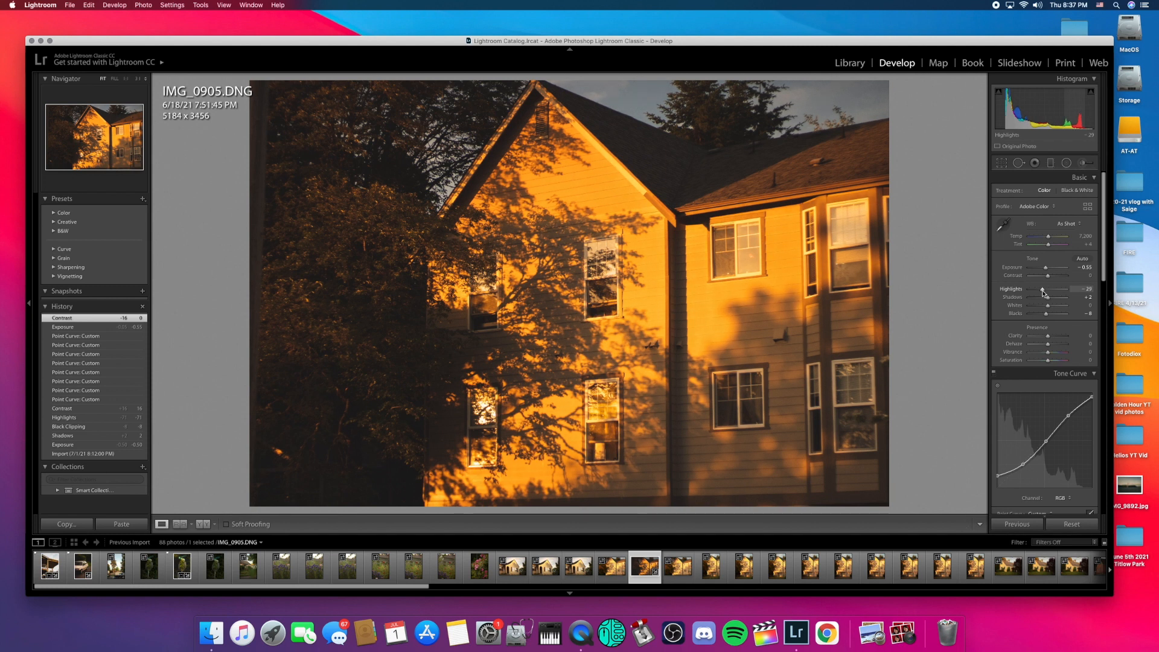
Step: Adjust the house photo's tones: Blacks to +3 and Whites to -26, with Highlights at -29
{"action": "left_click_drag", "start_coordinate": [1047, 315], "coordinate": [1049, 316]}
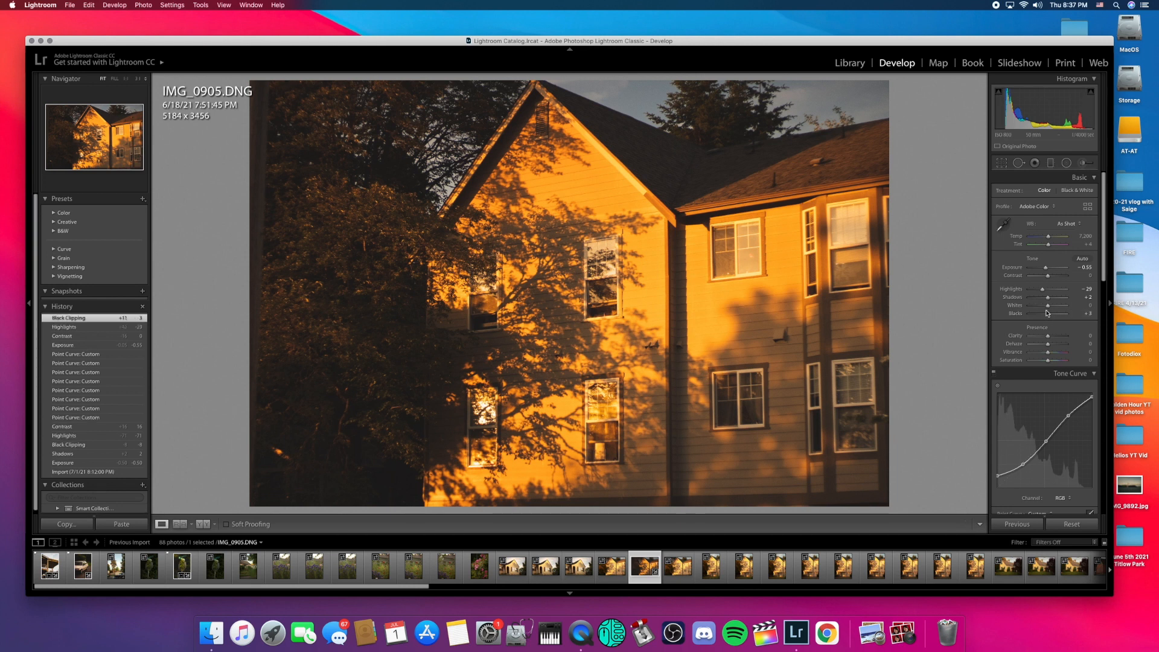
{"action": "left_click_drag", "start_coordinate": [1049, 307], "coordinate": [1046, 307]}
{"action": "left_click_drag", "start_coordinate": [1044, 307], "coordinate": [1044, 307]}
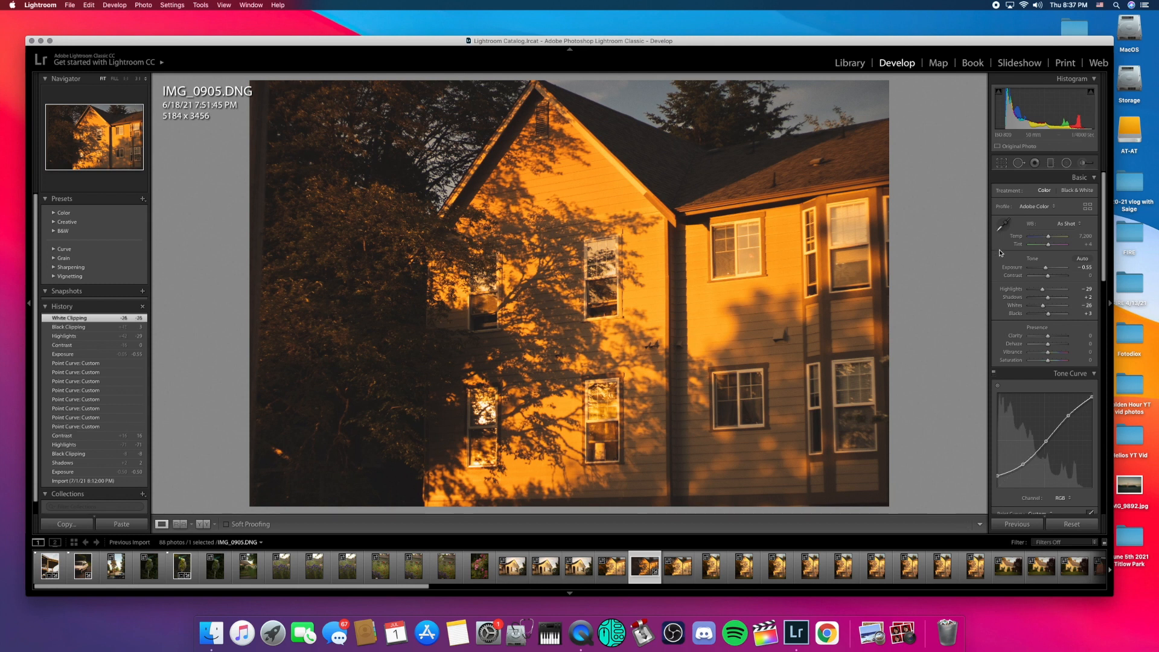
{"action": "left_click", "coordinate": [1003, 164]}
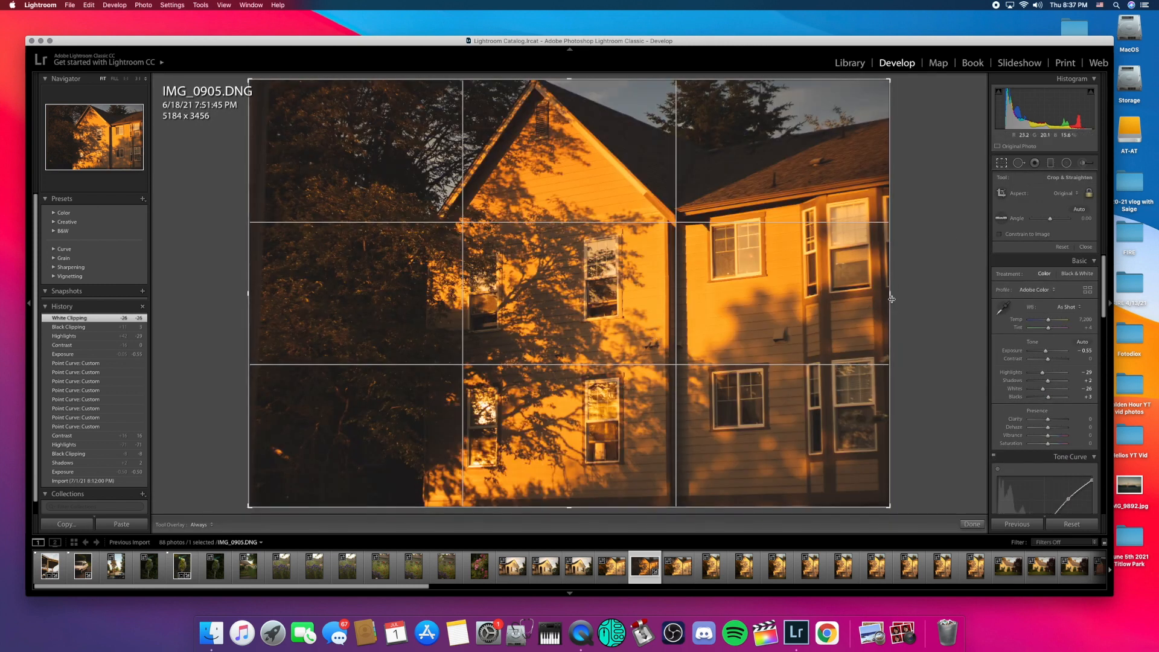
Step: Crop the house photo to 4656 × 3104 by tightening the right edge and shifting the framing
{"action": "left_click_drag", "start_coordinate": [890, 294], "coordinate": [858, 294]}
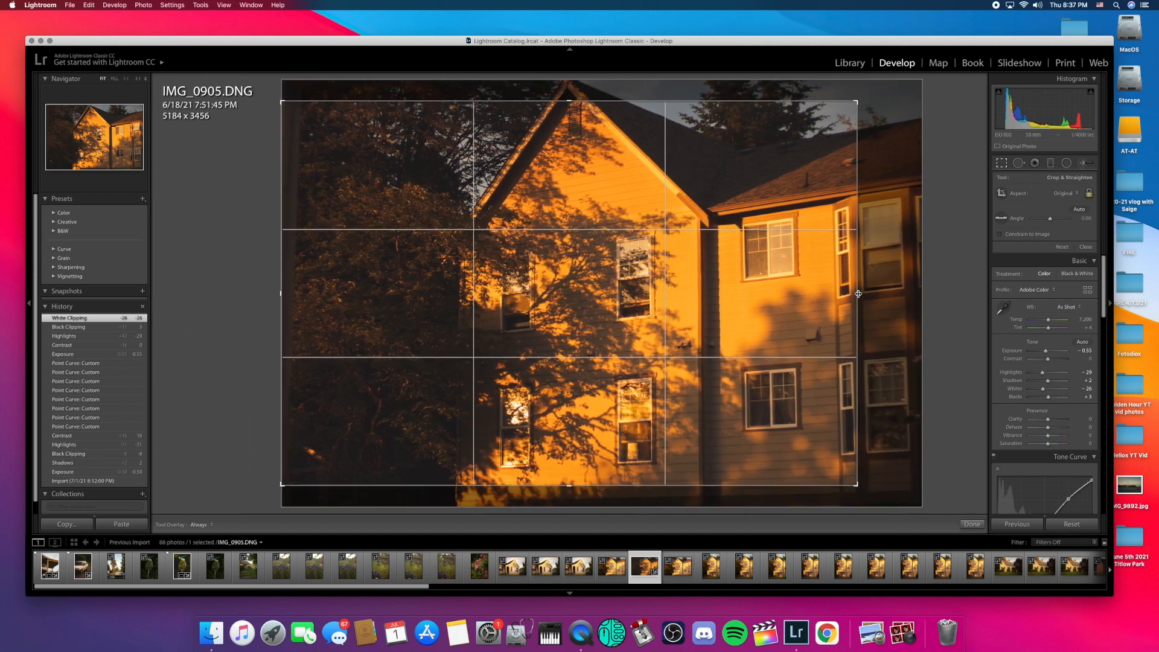
{"action": "left_click_drag", "start_coordinate": [604, 309], "coordinate": [608, 329]}
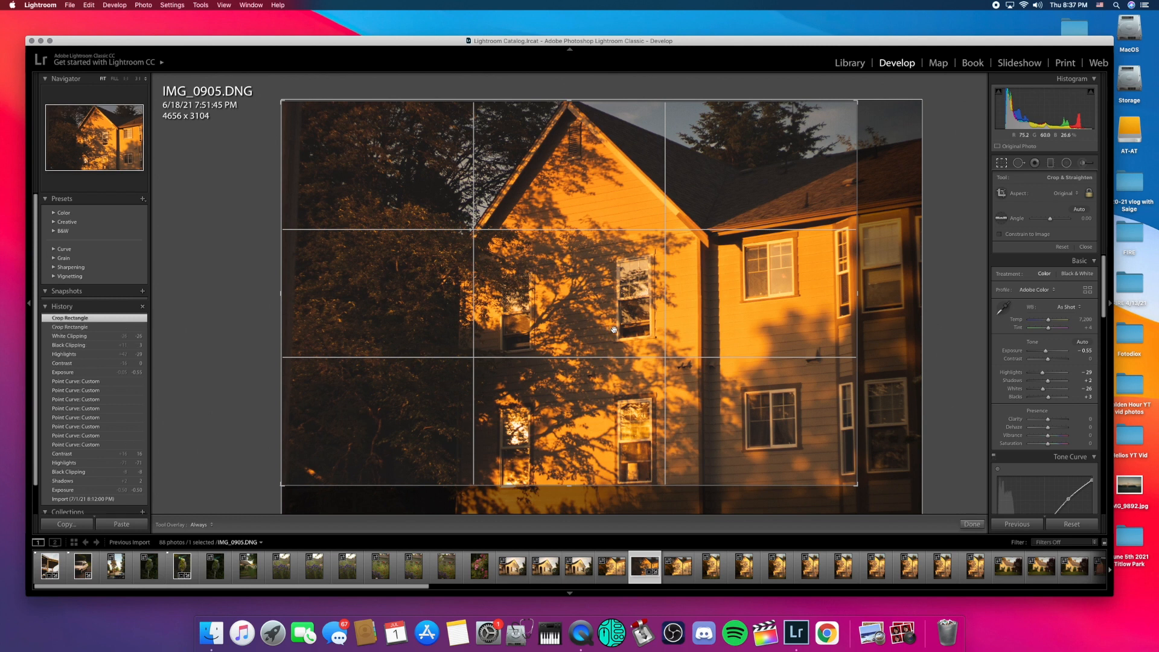
{"action": "left_click", "coordinate": [972, 524]}
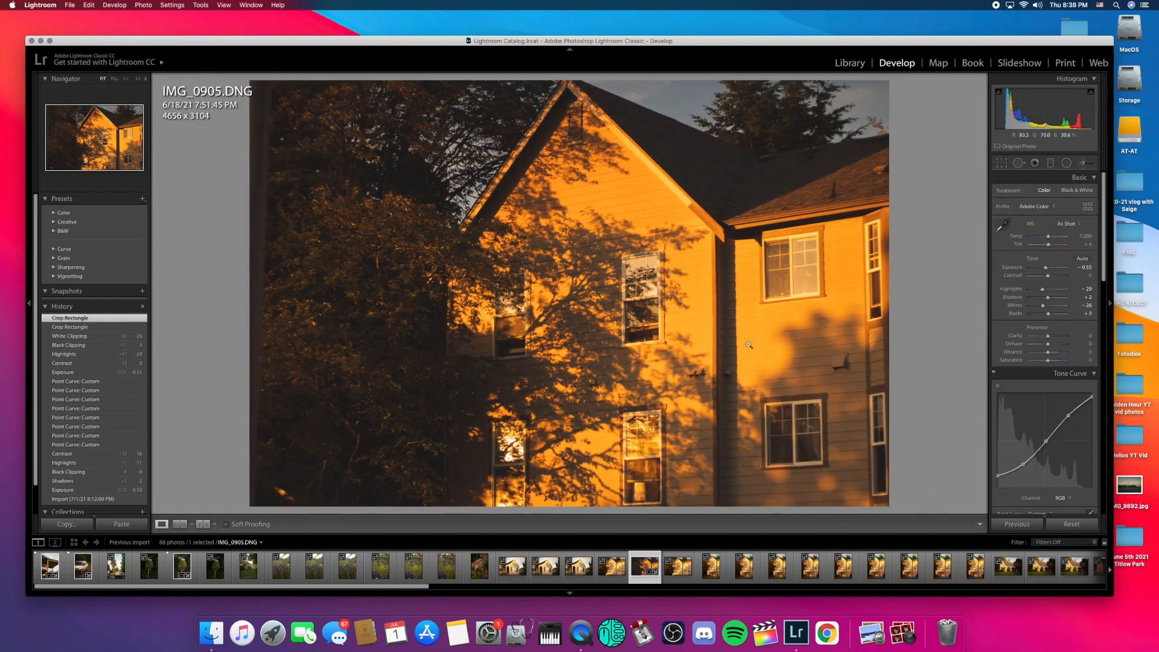
Step: Warm the house photo by raising Temp from 7,200 to 7,629
{"action": "scroll", "coordinate": [1068, 344], "scroll_direction": "down", "scroll_amount": 3}
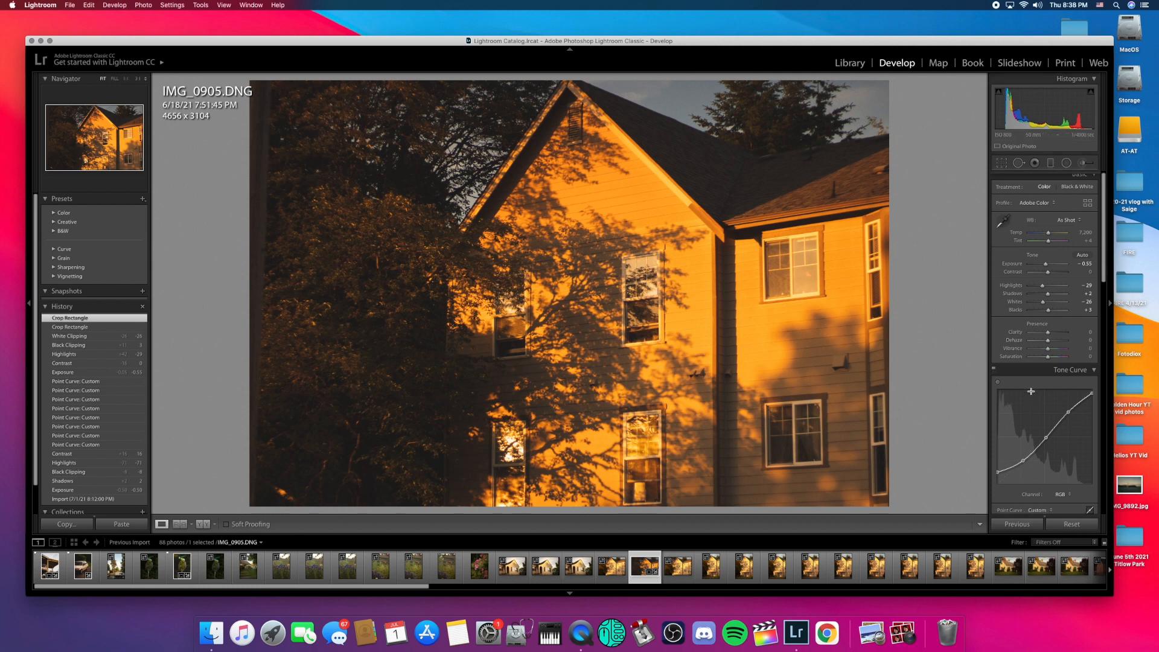
{"action": "scroll", "coordinate": [1048, 294], "scroll_direction": "up", "scroll_amount": 1}
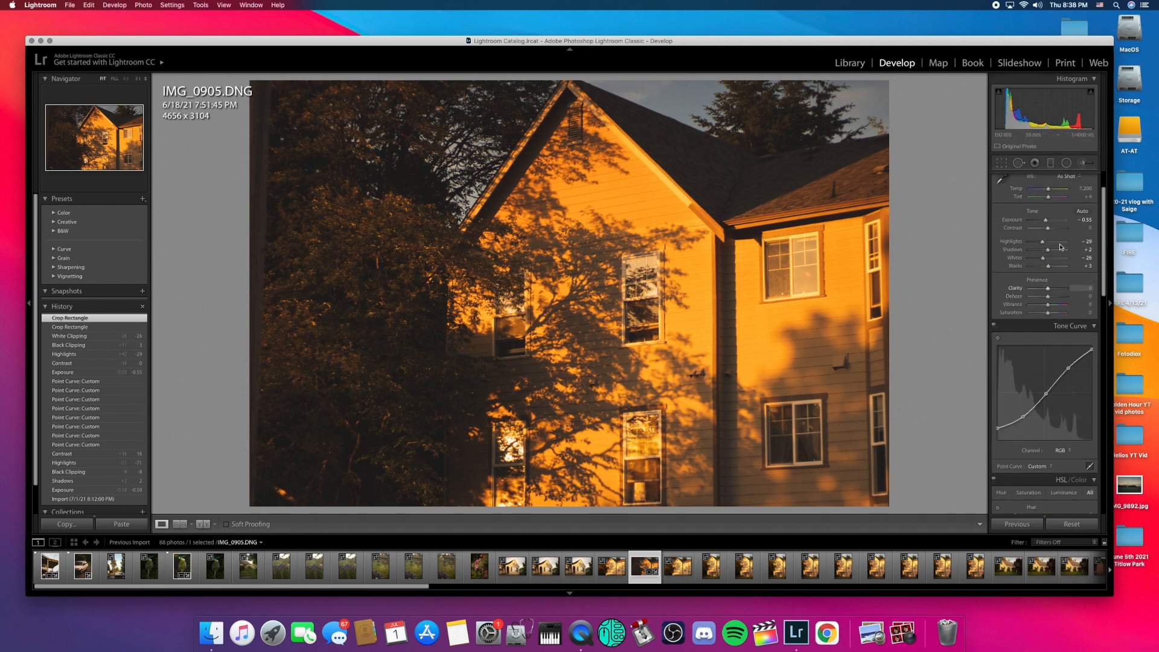
{"action": "left_click_drag", "start_coordinate": [1049, 189], "coordinate": [1051, 191]}
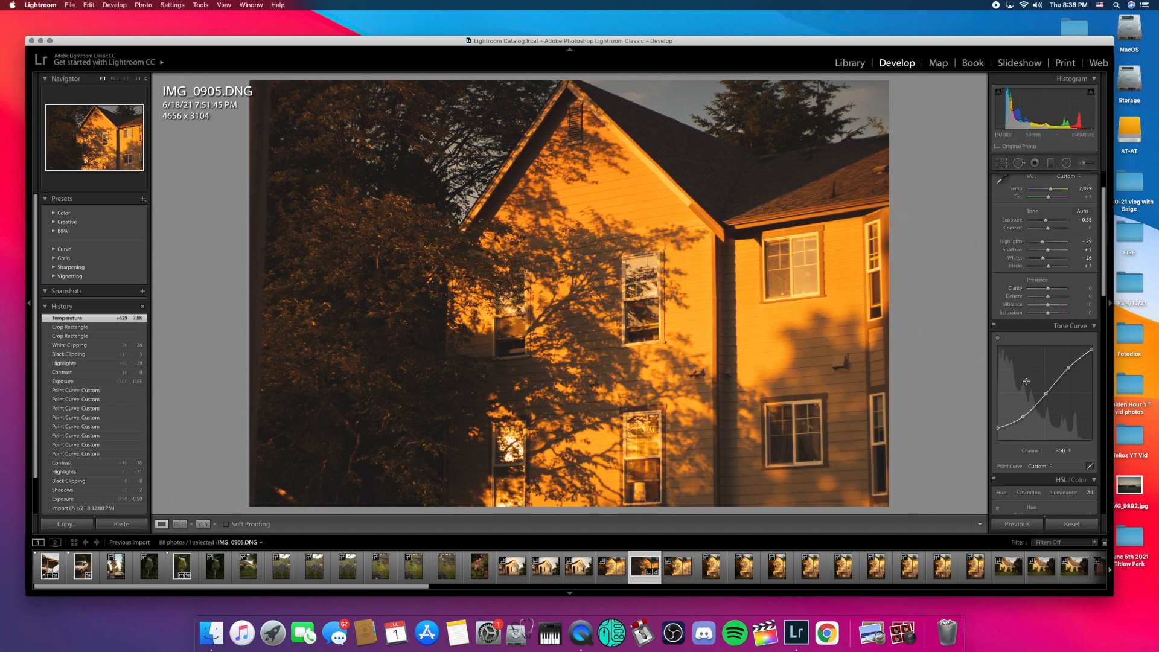
{"action": "scroll", "coordinate": [1027, 383], "scroll_direction": "down", "scroll_amount": 4}
{"action": "scroll", "coordinate": [1028, 384], "scroll_direction": "down", "scroll_amount": 3}
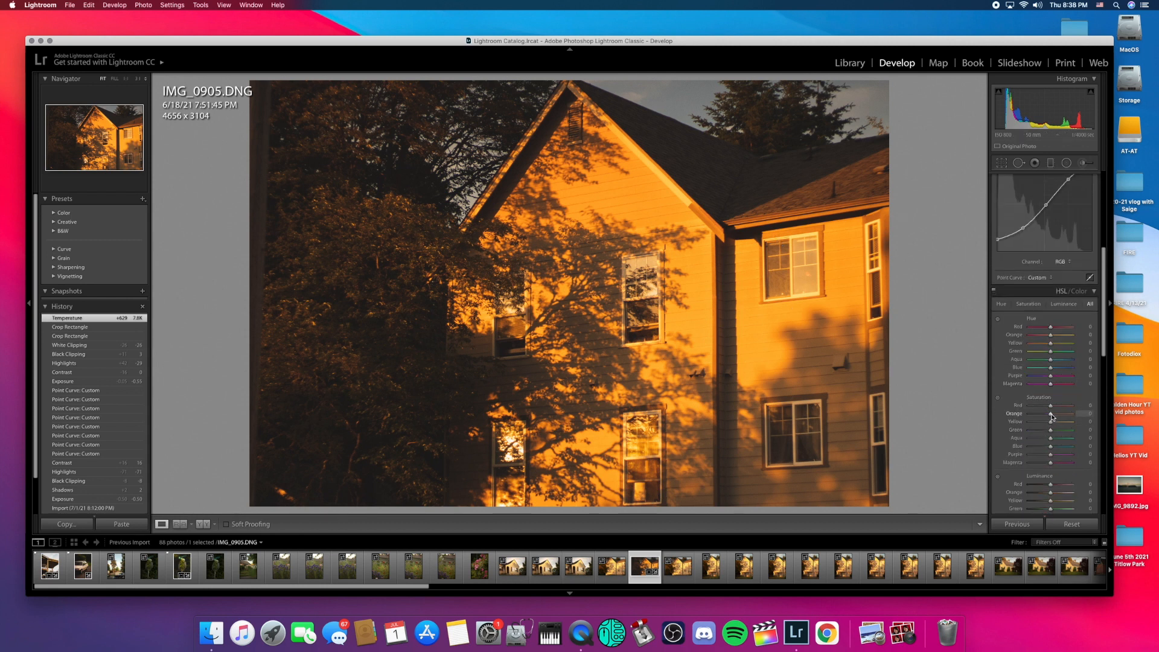
Step: Set Orange and Yellow saturation to -7 and -11, and their luminance to -12 and -7
{"action": "left_click_drag", "start_coordinate": [1050, 417], "coordinate": [1049, 417]}
{"action": "left_click_drag", "start_coordinate": [1051, 423], "coordinate": [1049, 423]}
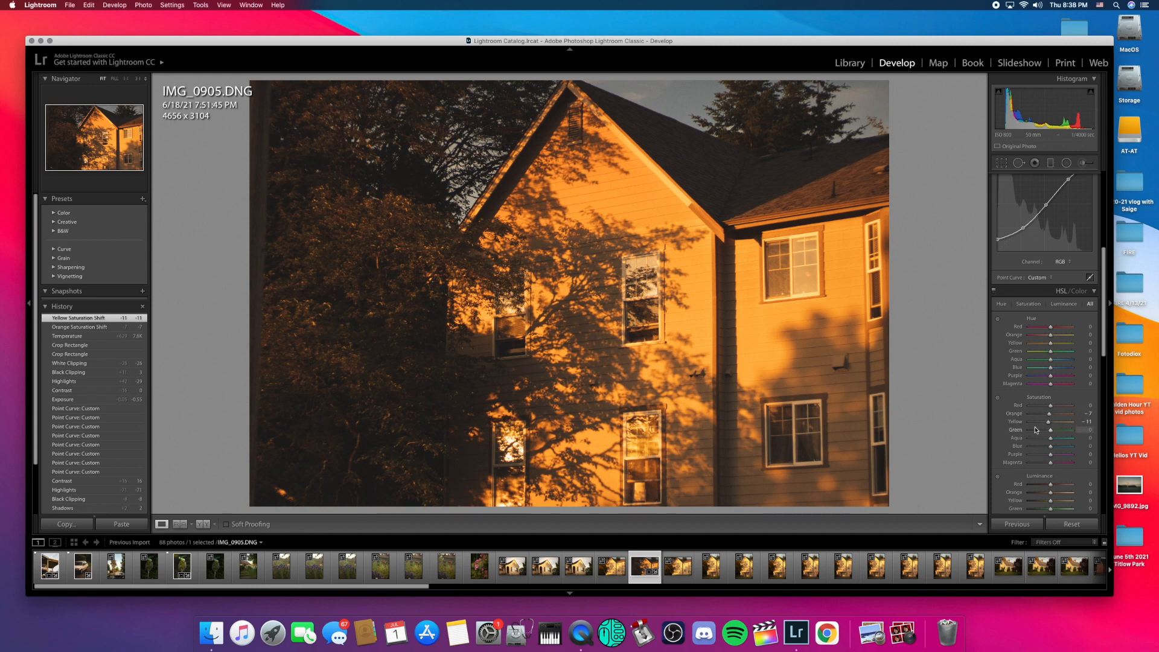
{"action": "scroll", "coordinate": [1034, 426], "scroll_direction": "down", "scroll_amount": 3}
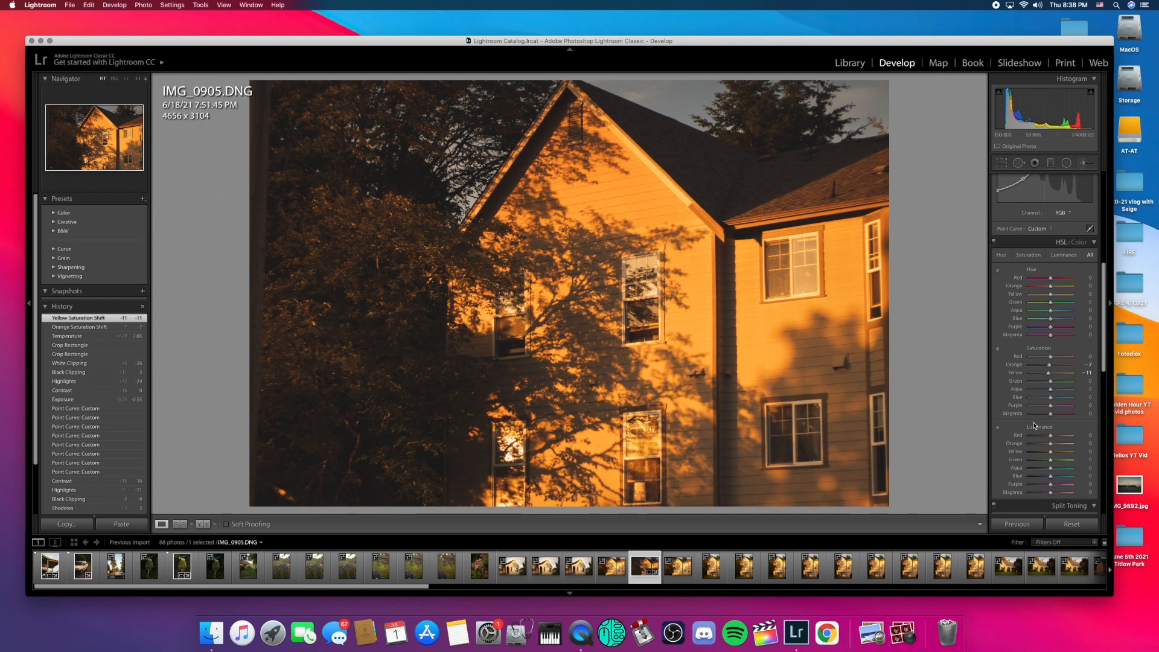
{"action": "scroll", "coordinate": [1037, 424], "scroll_direction": "down", "scroll_amount": 3}
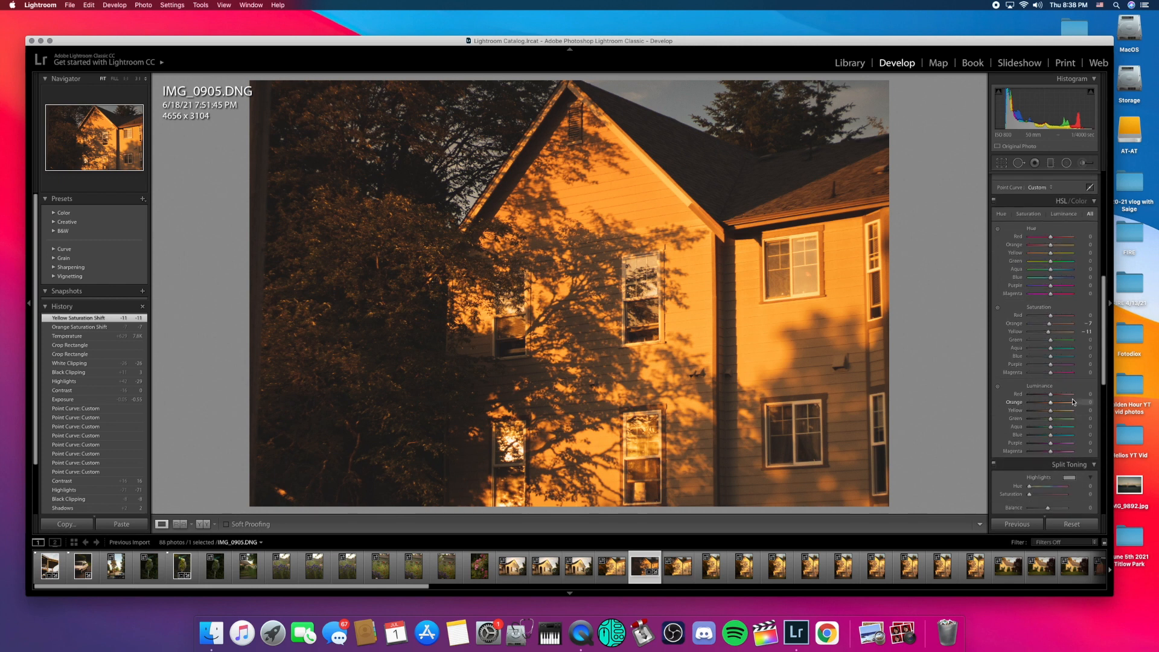
{"action": "left_click_drag", "start_coordinate": [1052, 407], "coordinate": [1051, 407]}
{"action": "left_click_drag", "start_coordinate": [1051, 407], "coordinate": [1052, 415]}
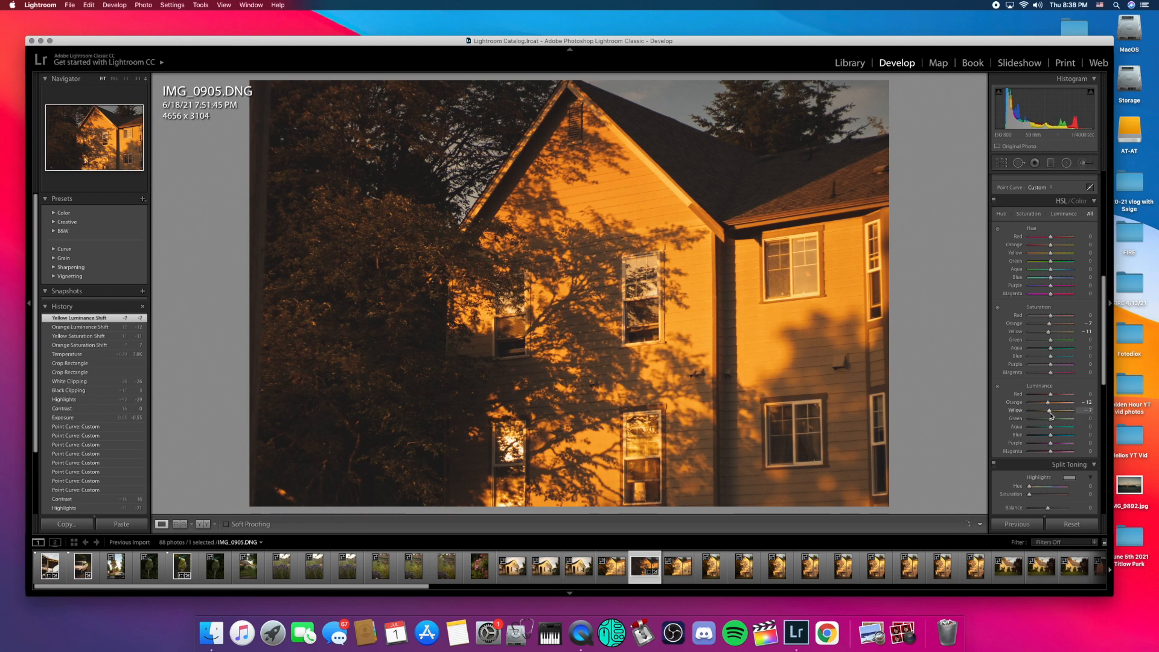
{"action": "scroll", "coordinate": [1051, 417], "scroll_direction": "down", "scroll_amount": 5}
Step: Raise Sharpening Amount to 104, checking a bright wall area in the detail preview and at 1:1
{"action": "left_click", "coordinate": [1049, 427]}
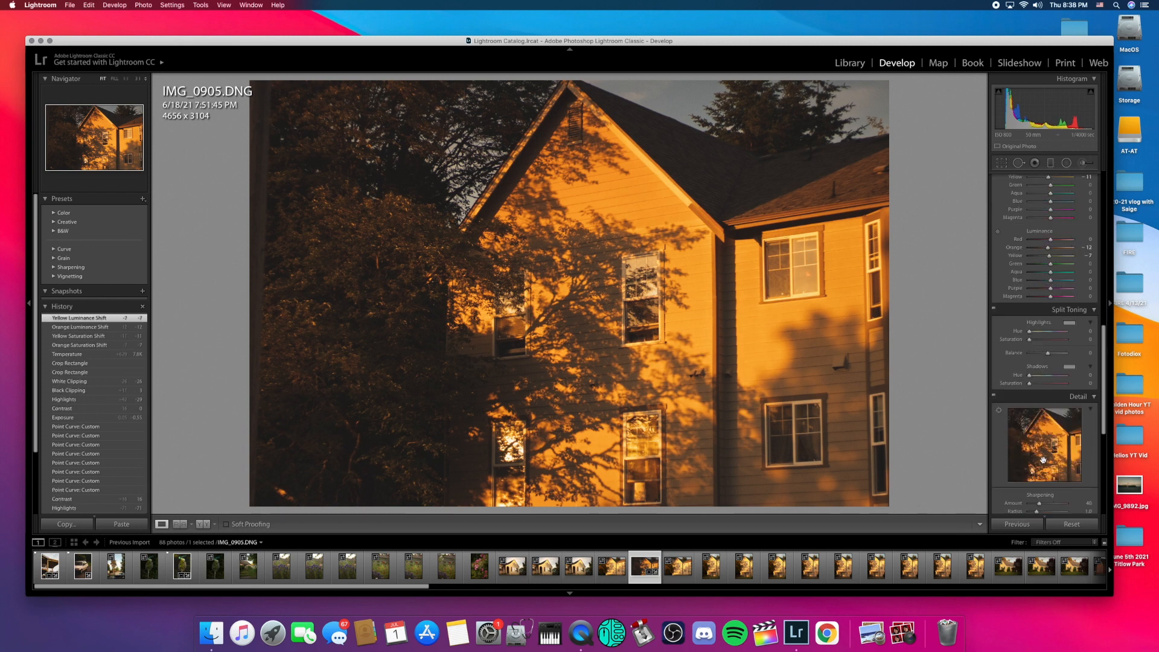
{"action": "left_click", "coordinate": [1044, 440]}
{"action": "mouse_move", "coordinate": [1058, 441]}
{"action": "left_mouse_down"}
{"action": "mouse_move", "coordinate": [1064, 457]}
{"action": "mouse_move", "coordinate": [1040, 461]}
{"action": "mouse_move", "coordinate": [1057, 449]}
{"action": "left_mouse_up"}
{"action": "left_click_drag", "start_coordinate": [1040, 504], "coordinate": [1057, 507]}
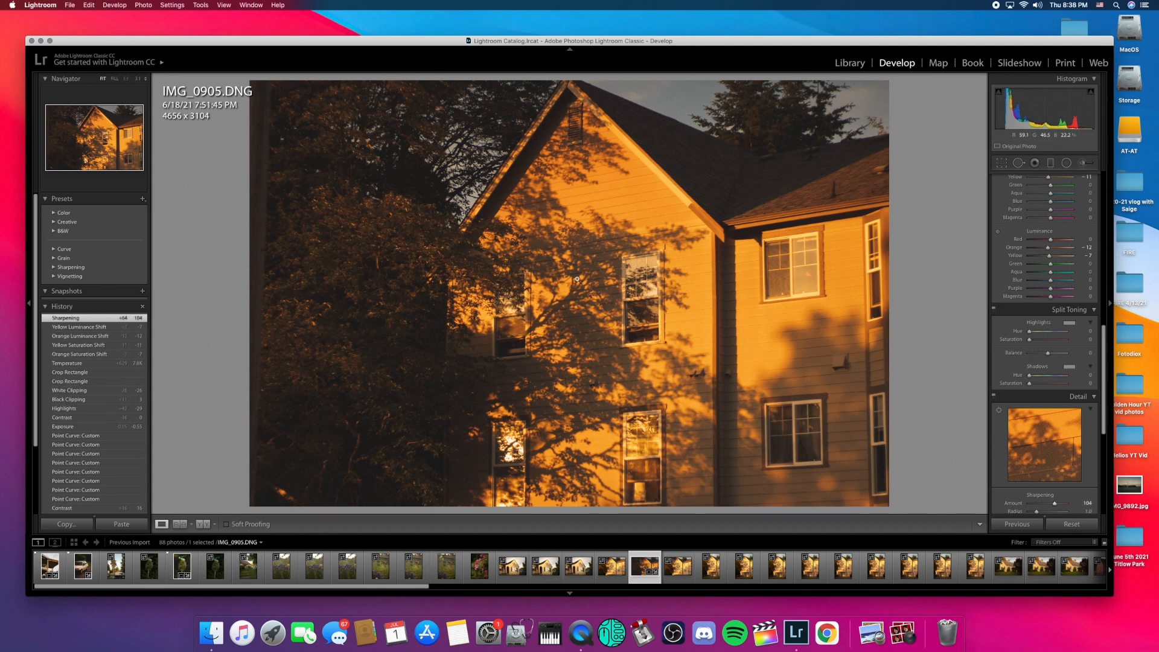
{"action": "left_click", "coordinate": [583, 232]}
{"action": "left_click", "coordinate": [598, 275]}
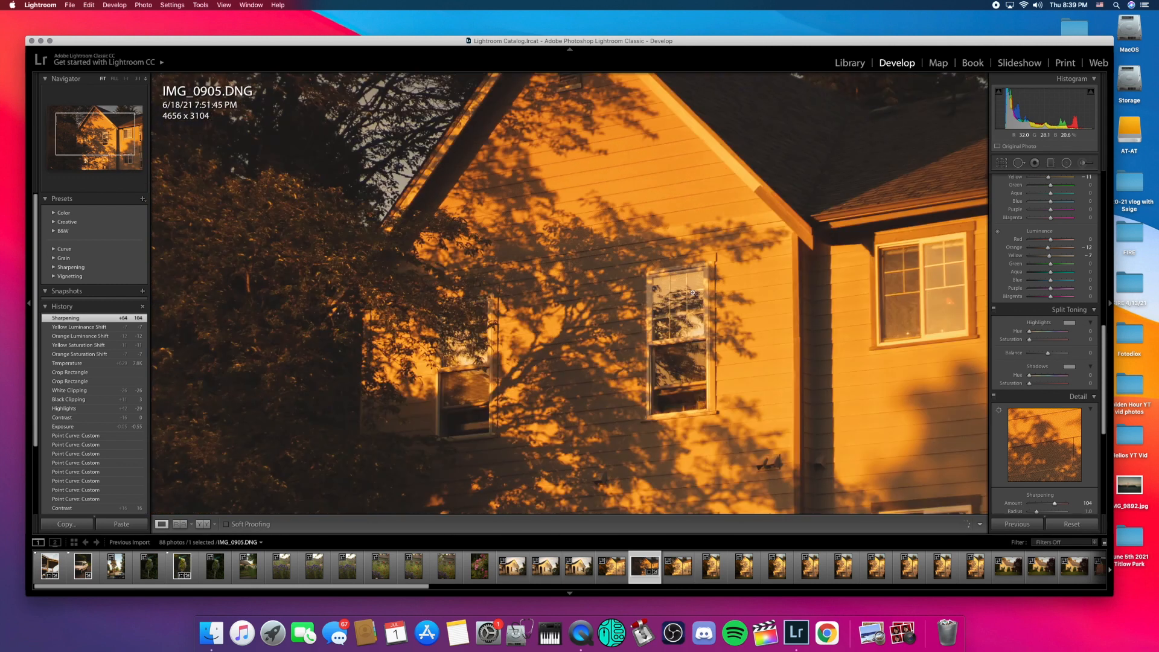
Step: Add luminance noise reduction of 25 and set sharpening Masking to 18
{"action": "scroll", "coordinate": [1053, 477], "scroll_direction": "down", "scroll_amount": 4}
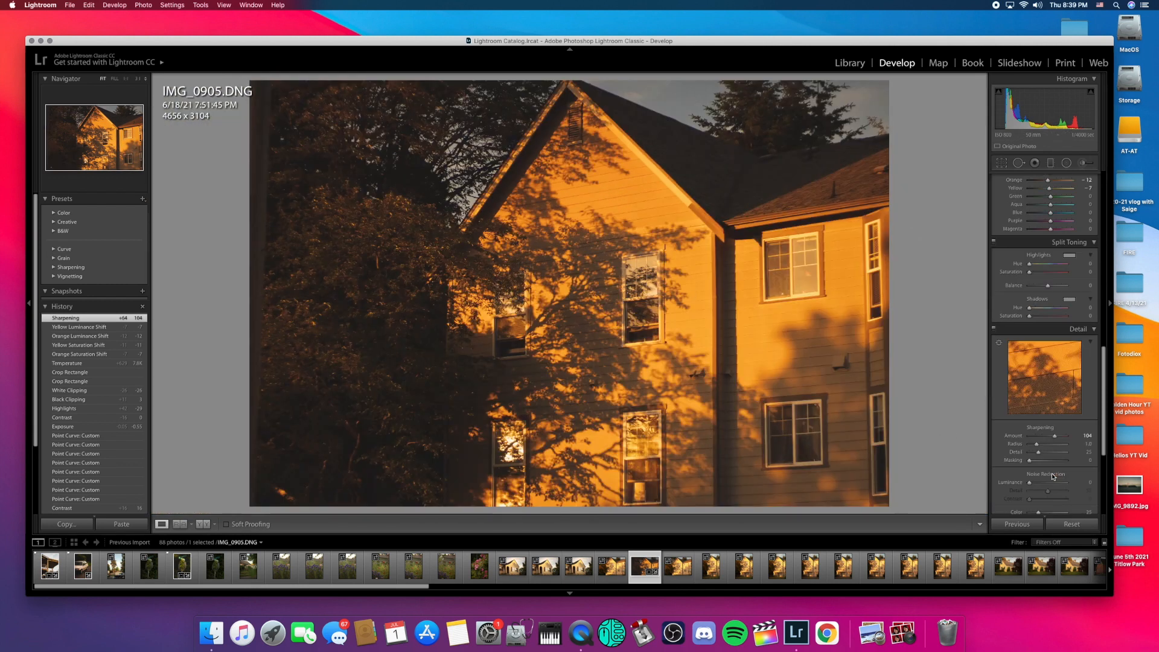
{"action": "left_click_drag", "start_coordinate": [1030, 431], "coordinate": [1040, 434]}
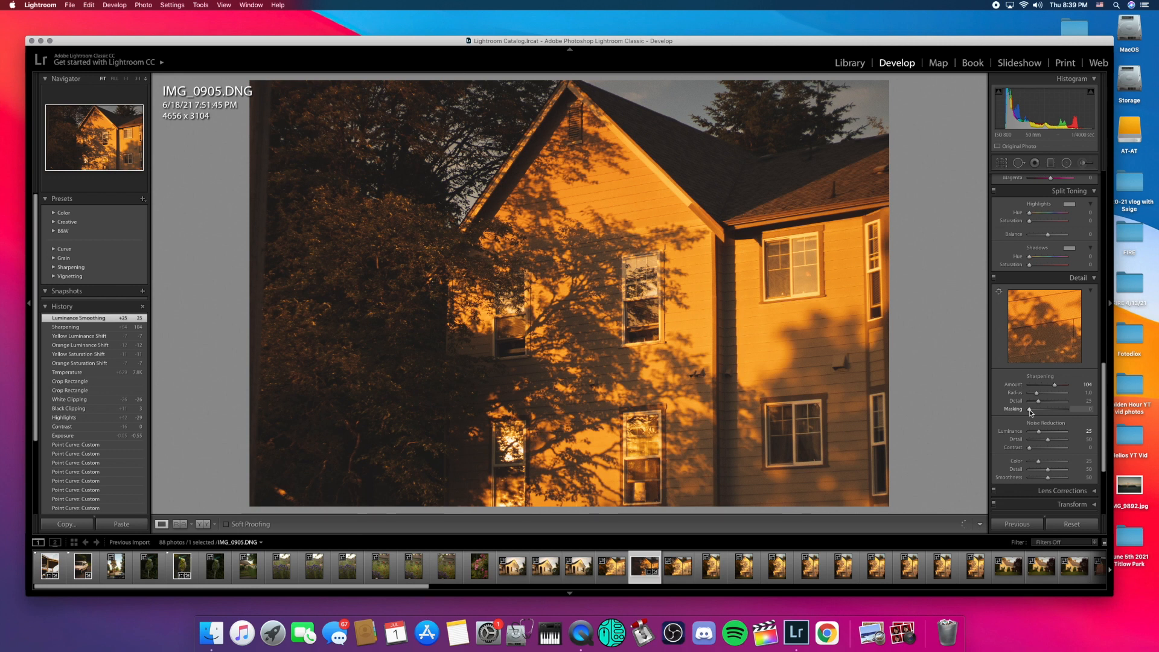
{"action": "left_click_drag", "start_coordinate": [1032, 413], "coordinate": [1036, 413]}
{"action": "left_click_drag", "start_coordinate": [1037, 412], "coordinate": [1037, 413]}
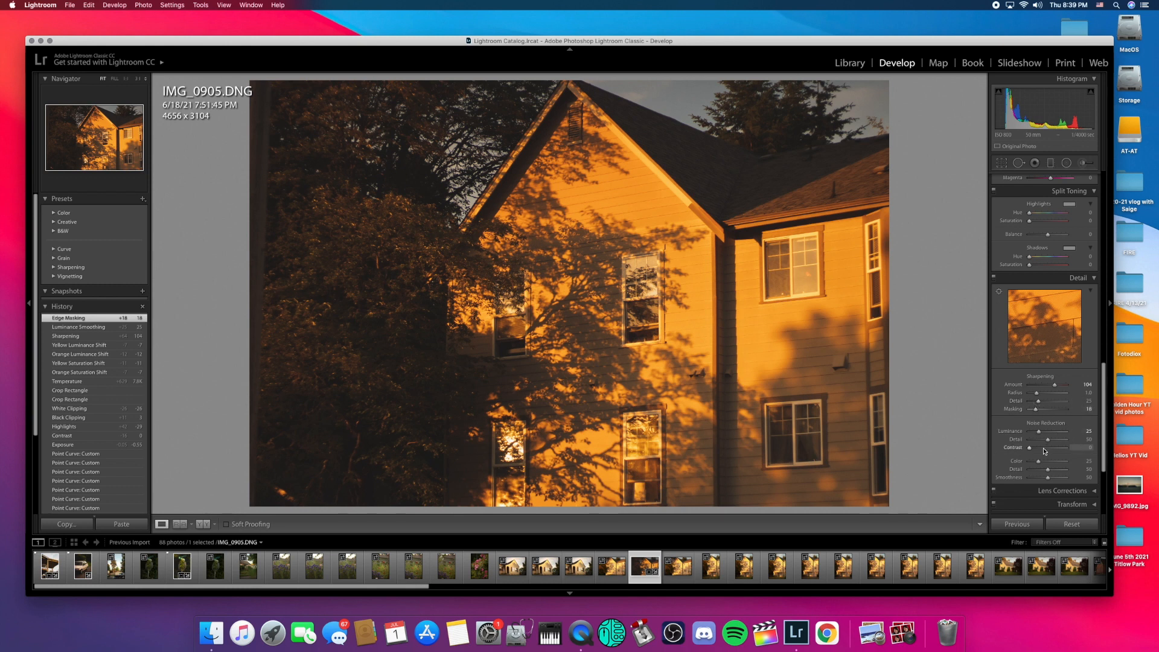
{"action": "scroll", "coordinate": [1044, 450], "scroll_direction": "down", "scroll_amount": 3}
{"action": "scroll", "coordinate": [1045, 451], "scroll_direction": "up", "scroll_amount": 6}
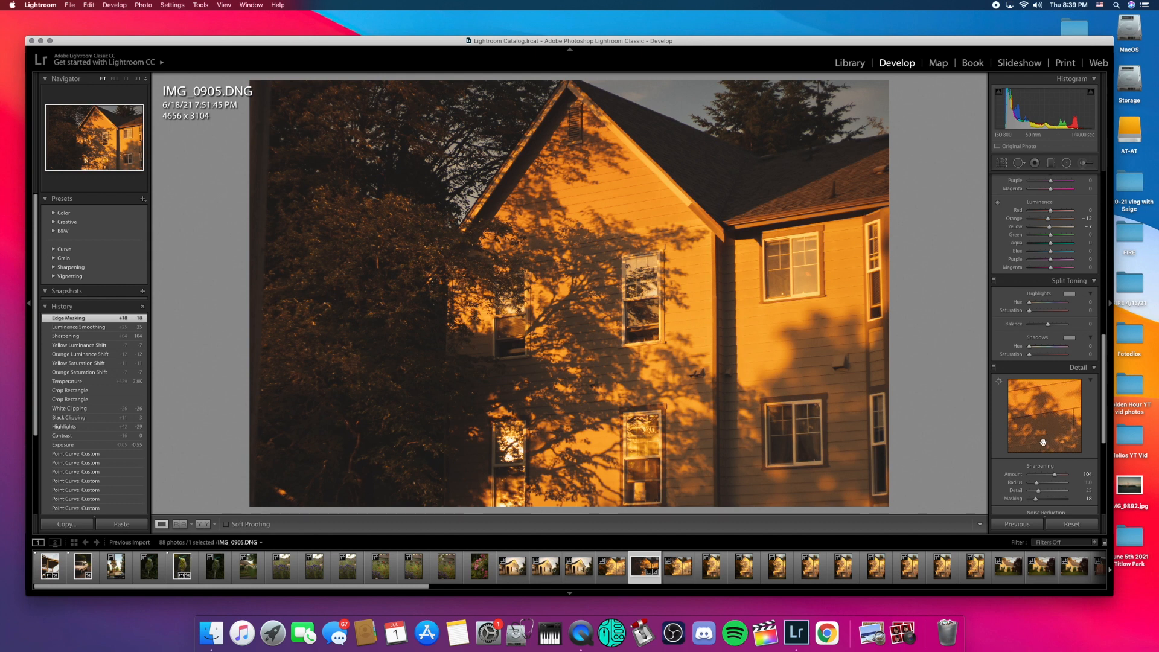
Step: Lower exposure to -0.81, flag IMG_0905 as a pick, and bring up Copy Settings
{"action": "scroll", "coordinate": [1039, 423], "scroll_direction": "up", "scroll_amount": 3}
{"action": "scroll", "coordinate": [1036, 414], "scroll_direction": "up", "scroll_amount": 12}
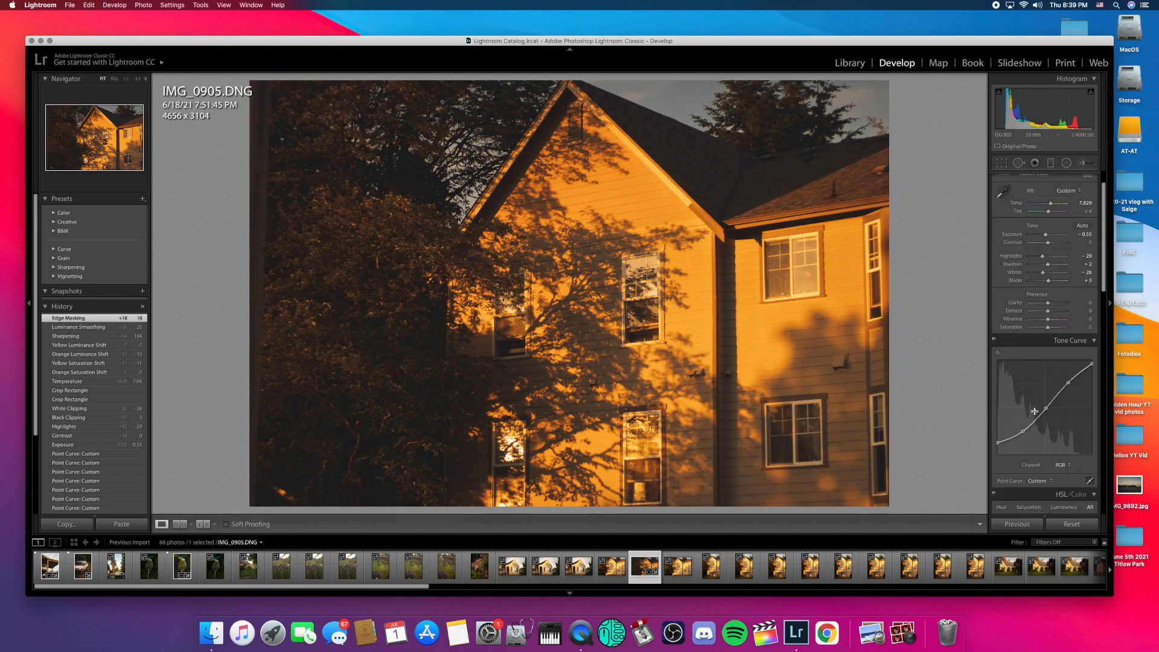
{"action": "key", "text": "Down"}
{"action": "key", "text": "Down"}
{"action": "key", "text": "Down"}
{"action": "key", "text": "Down"}
{"action": "key", "text": "Down"}
{"action": "key", "text": "Down"}
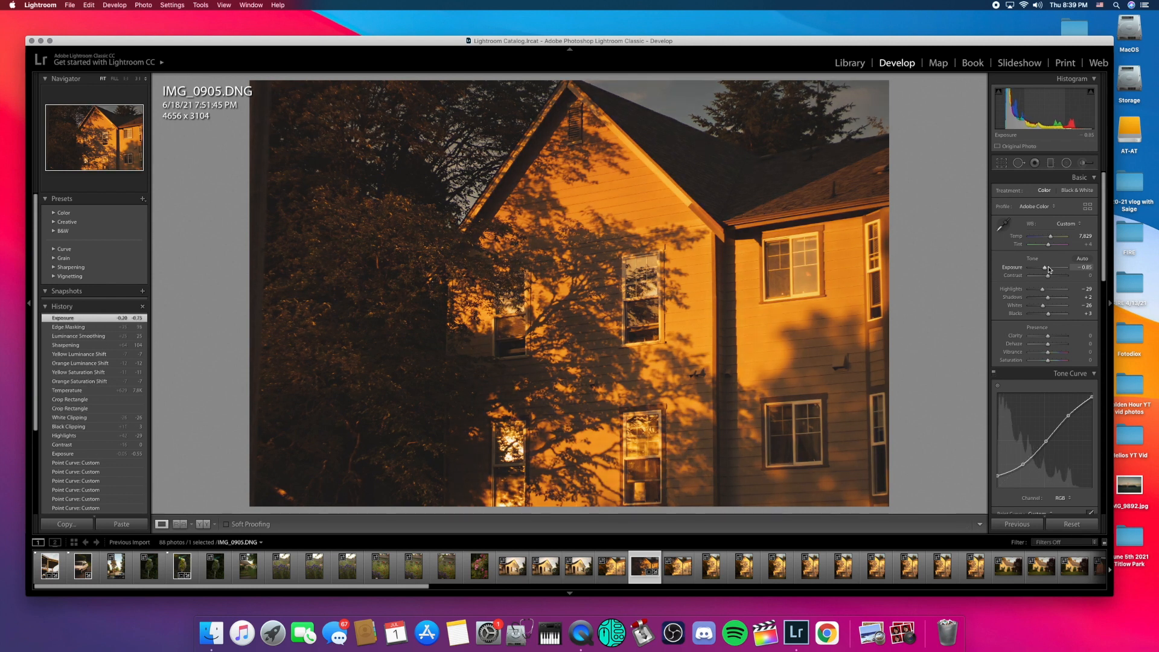
{"action": "key", "text": "Down"}
{"action": "key", "text": "Down"}
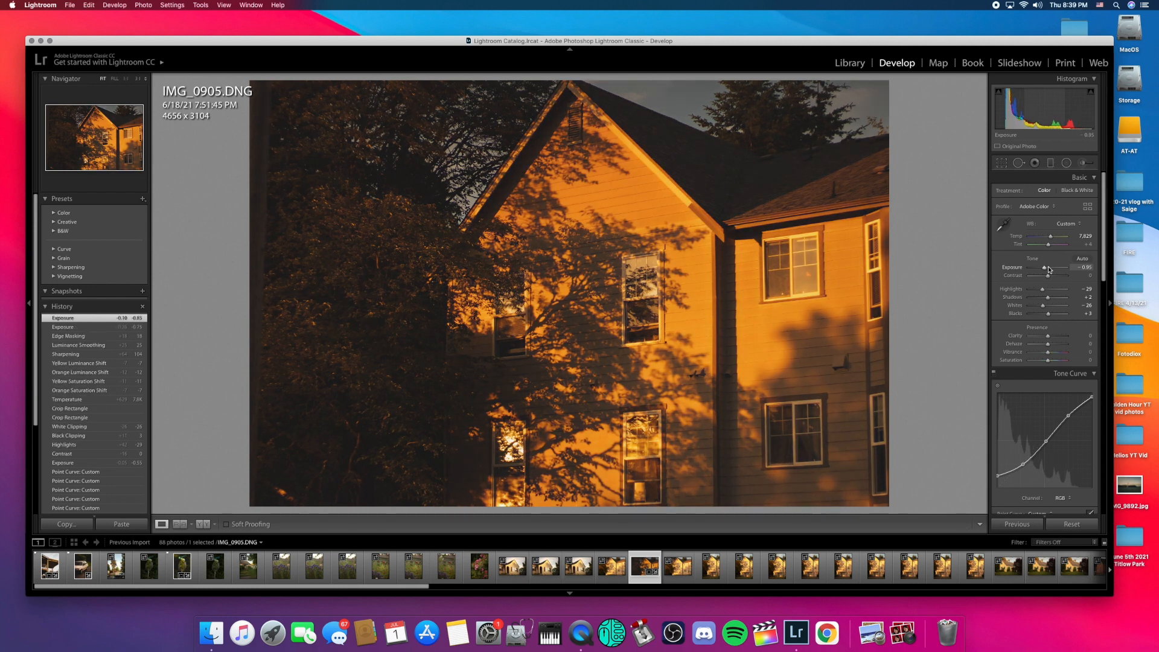
{"action": "key", "text": "Up"}
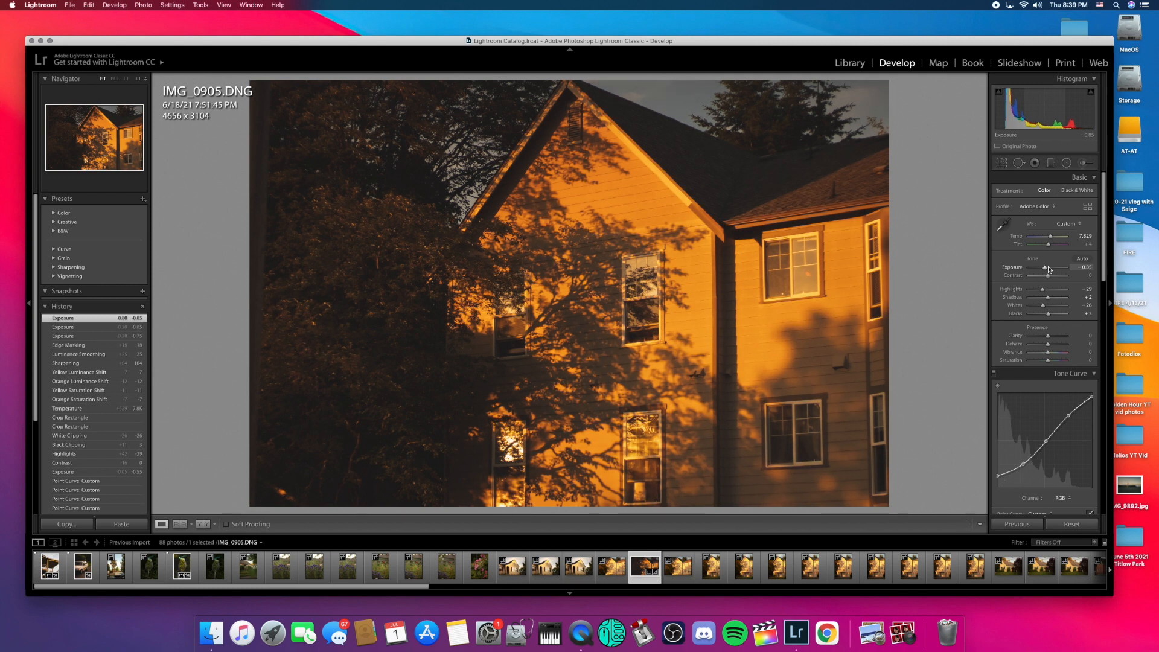
{"action": "key", "text": "p"}
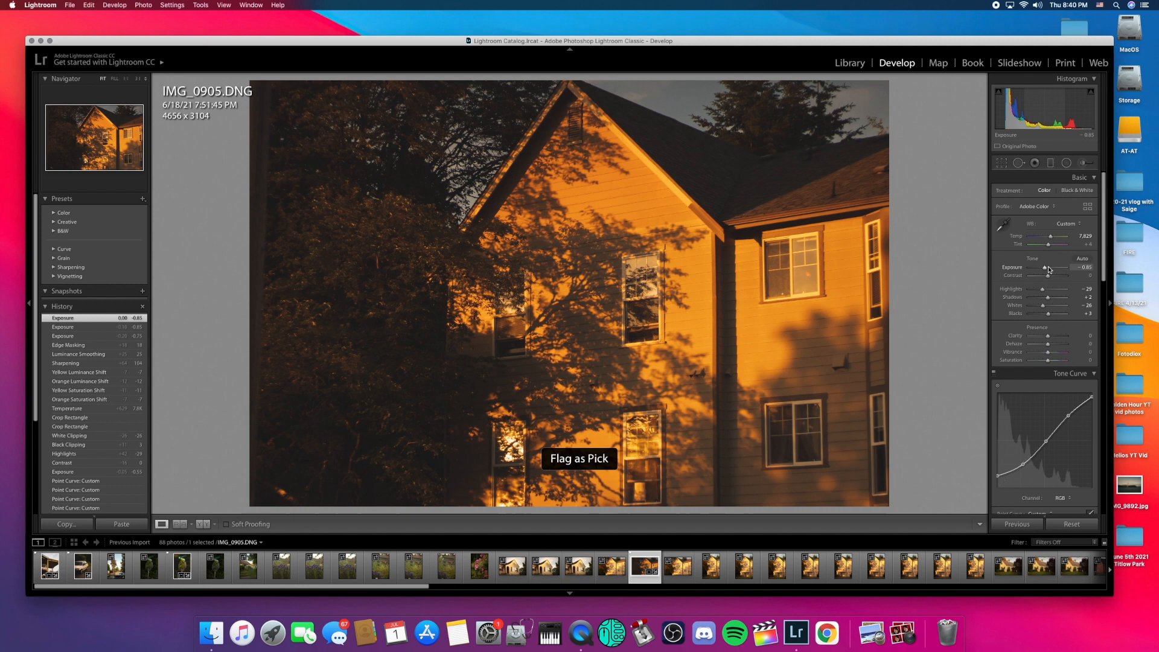
{"action": "key", "text": "super+shift+c"}
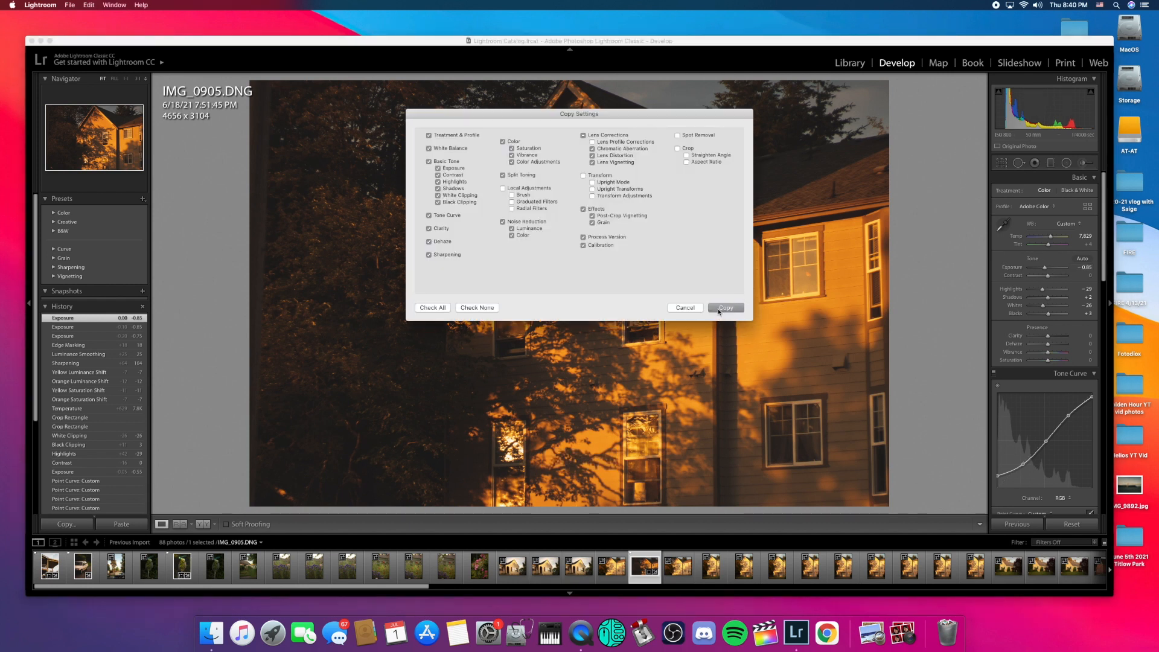
Step: Copy IMG_0905's develop settings and paste them onto IMG_0907
{"action": "left_click", "coordinate": [720, 312]}
{"action": "left_click", "coordinate": [714, 574]}
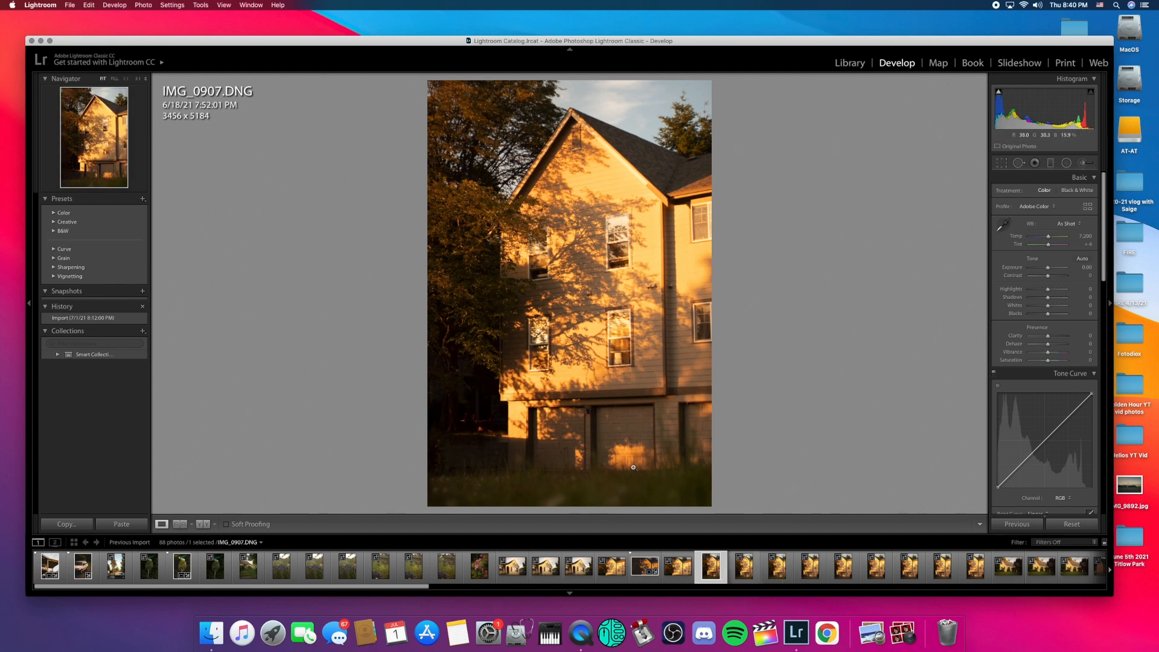
{"action": "key", "text": "super+shift+v"}
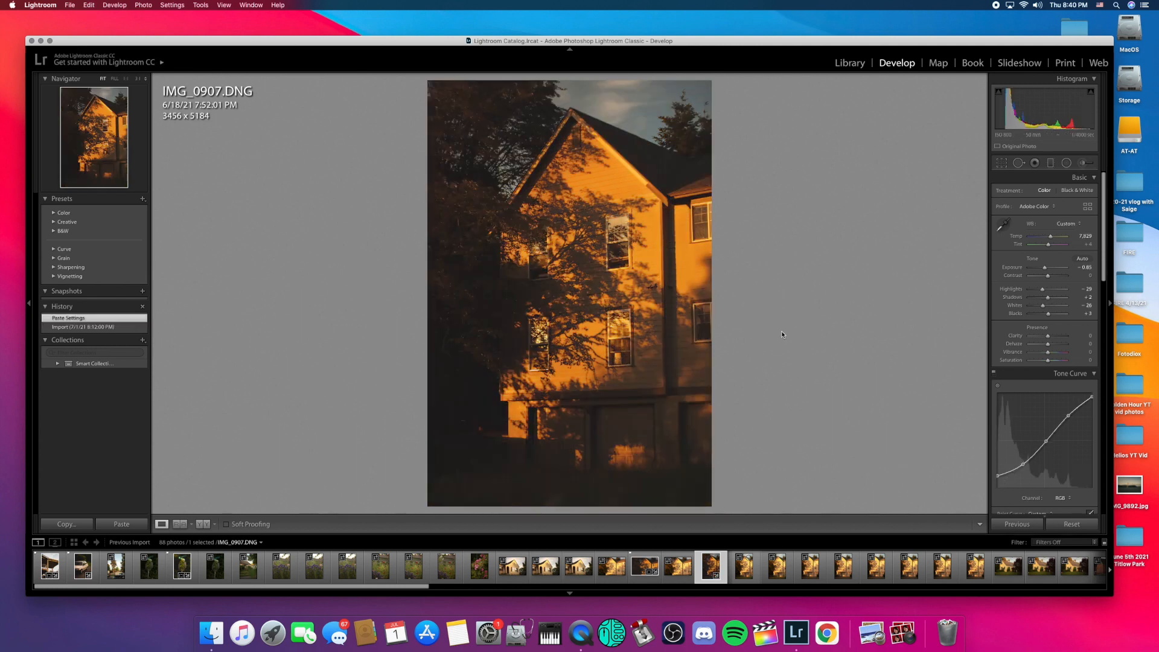
Step: Lift IMG_0907's shadows by raising Blacks to +45
{"action": "scroll", "coordinate": [1056, 271], "scroll_direction": "up", "scroll_amount": 14}
{"action": "scroll", "coordinate": [1055, 271], "scroll_direction": "down", "scroll_amount": 10}
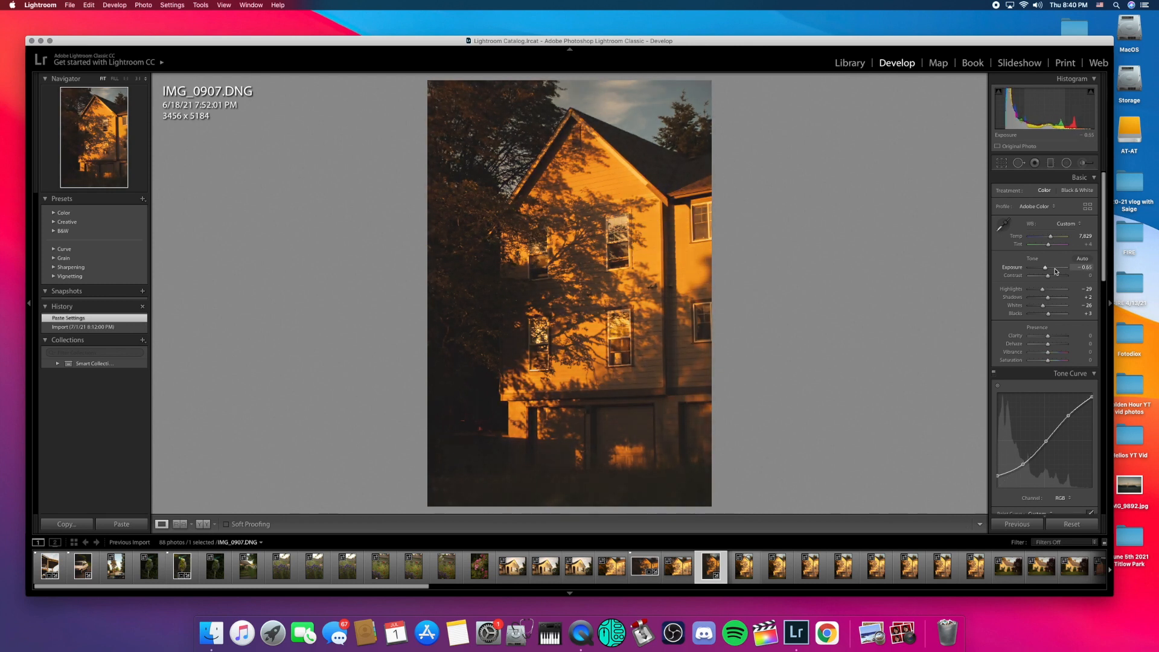
{"action": "left_click_drag", "start_coordinate": [1050, 319], "coordinate": [1037, 292]}
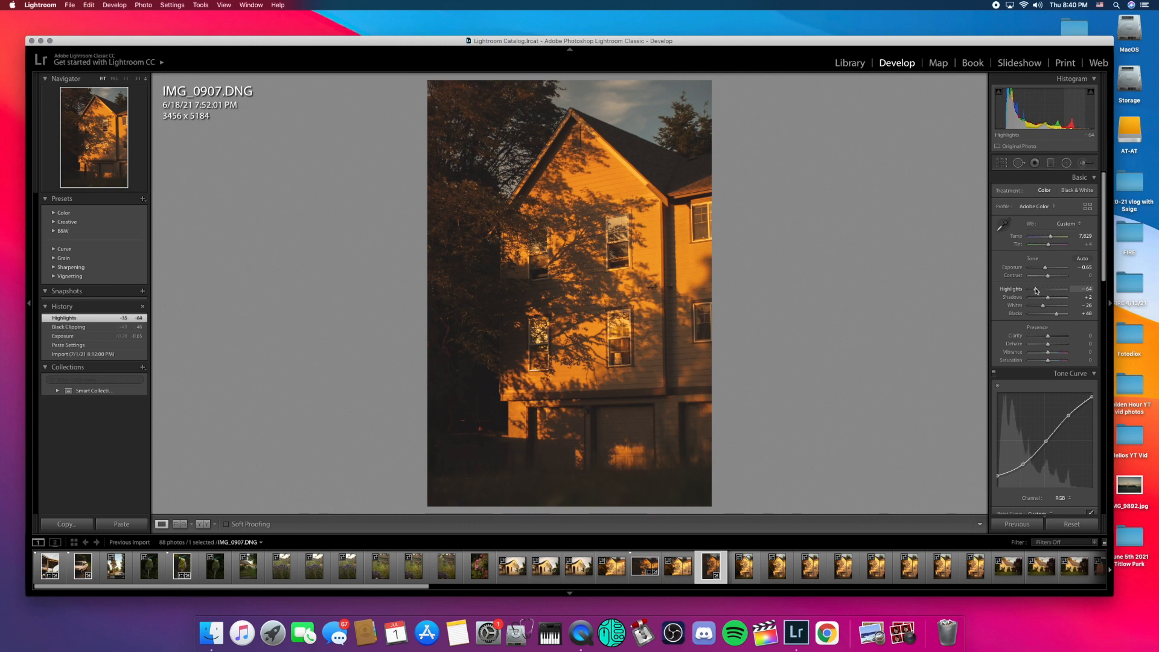
Step: Set sharpening Amount 106, Masking 22, luminance noise reduction 27, and flag IMG_0907 as a pick
{"action": "scroll", "coordinate": [1031, 403], "scroll_direction": "down", "scroll_amount": 5}
{"action": "scroll", "coordinate": [1030, 404], "scroll_direction": "down", "scroll_amount": 10}
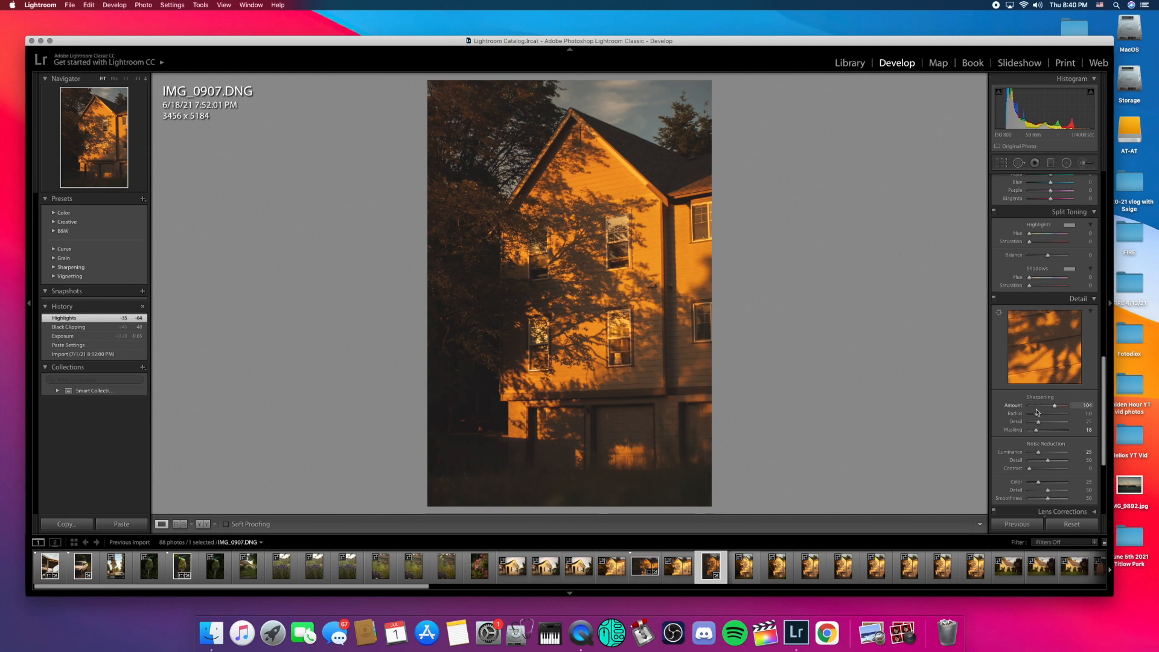
{"action": "left_click_drag", "start_coordinate": [1037, 431], "coordinate": [1039, 431]}
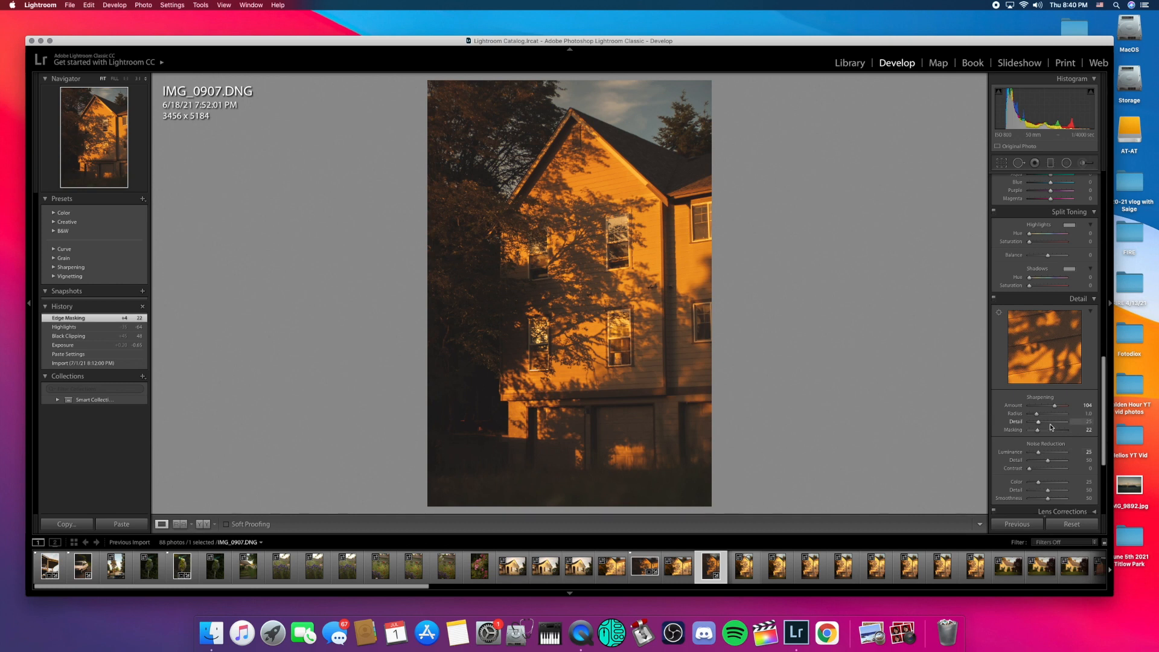
{"action": "left_click_drag", "start_coordinate": [1039, 456], "coordinate": [1041, 454]}
{"action": "left_click_drag", "start_coordinate": [1055, 406], "coordinate": [1057, 407]}
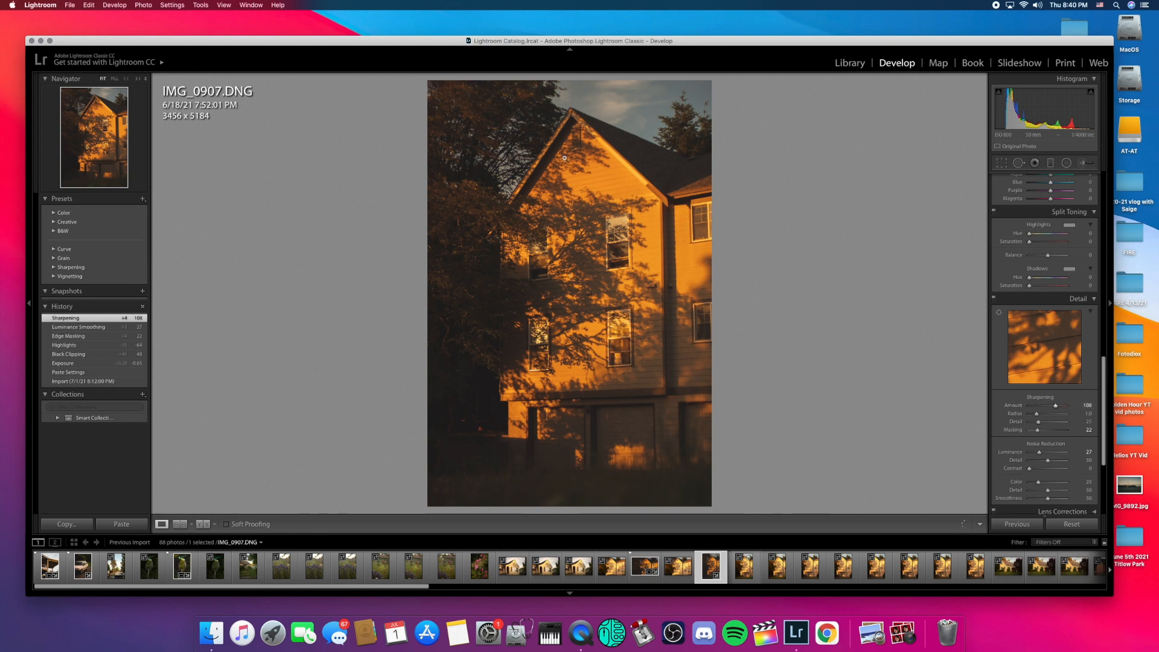
{"action": "key", "text": "p"}
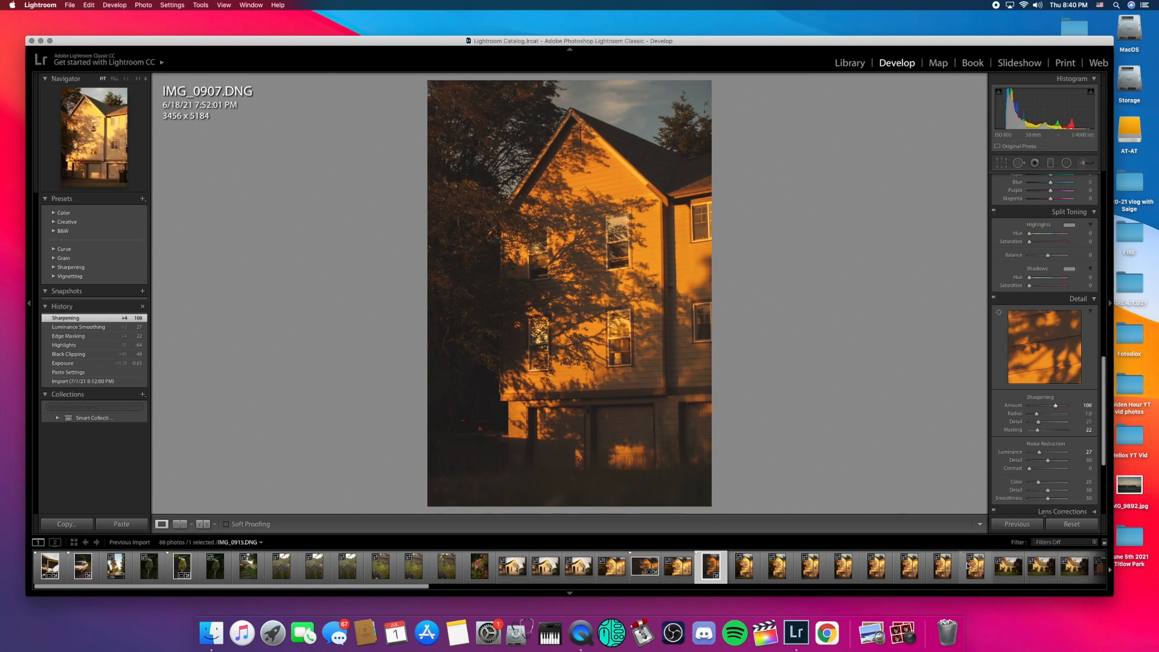
Step: Find the blue car shots in the filmstrip, compare IMG_0965 with IMG_0966, and settle on IMG_0965
{"action": "scroll", "coordinate": [968, 566], "scroll_direction": "down", "scroll_amount": 7}
{"action": "scroll", "coordinate": [965, 568], "scroll_direction": "down", "scroll_amount": 11}
{"action": "scroll", "coordinate": [964, 570], "scroll_direction": "down", "scroll_amount": 13}
{"action": "scroll", "coordinate": [964, 570], "scroll_direction": "down", "scroll_amount": 14}
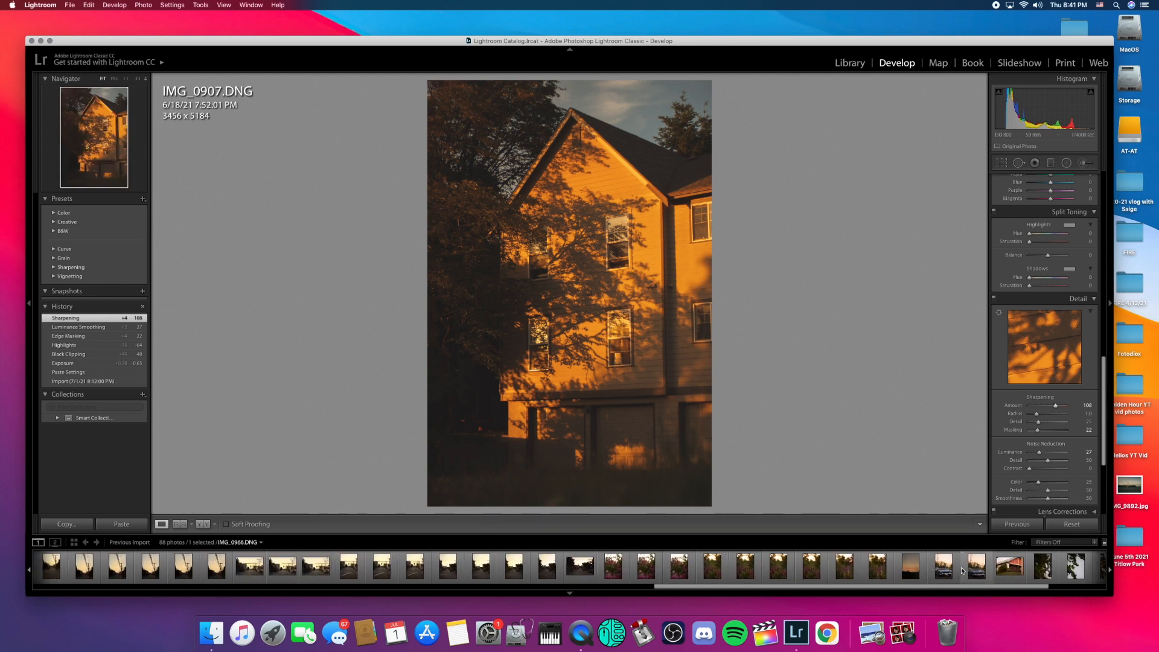
{"action": "scroll", "coordinate": [963, 571], "scroll_direction": "down", "scroll_amount": 5}
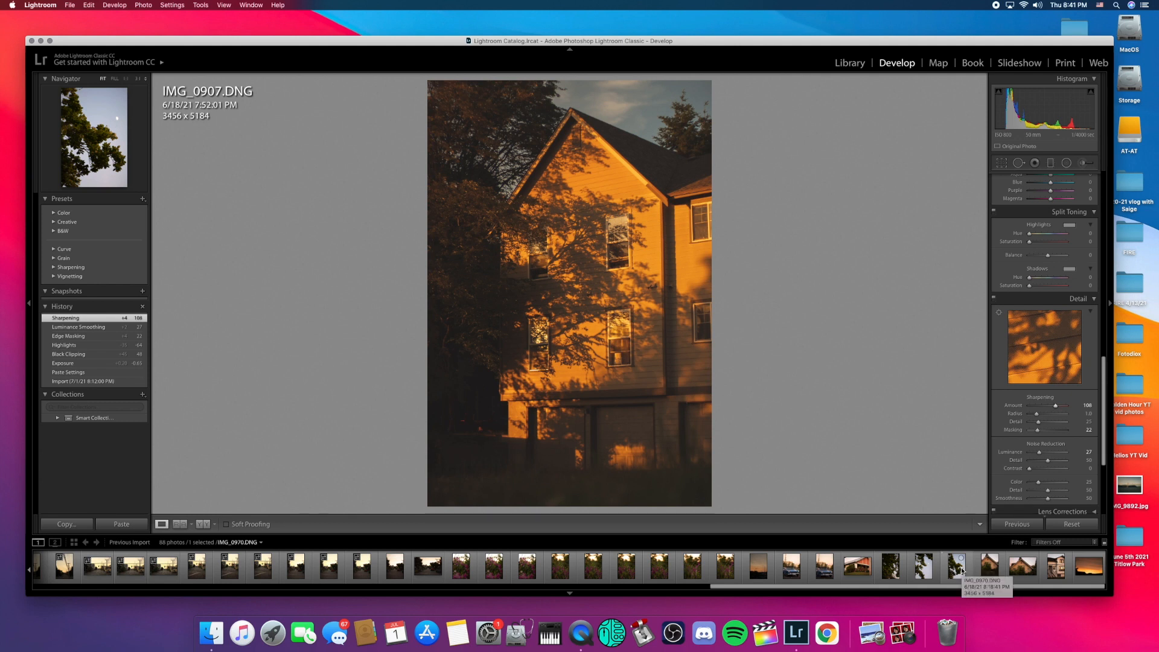
{"action": "left_click", "coordinate": [792, 572]}
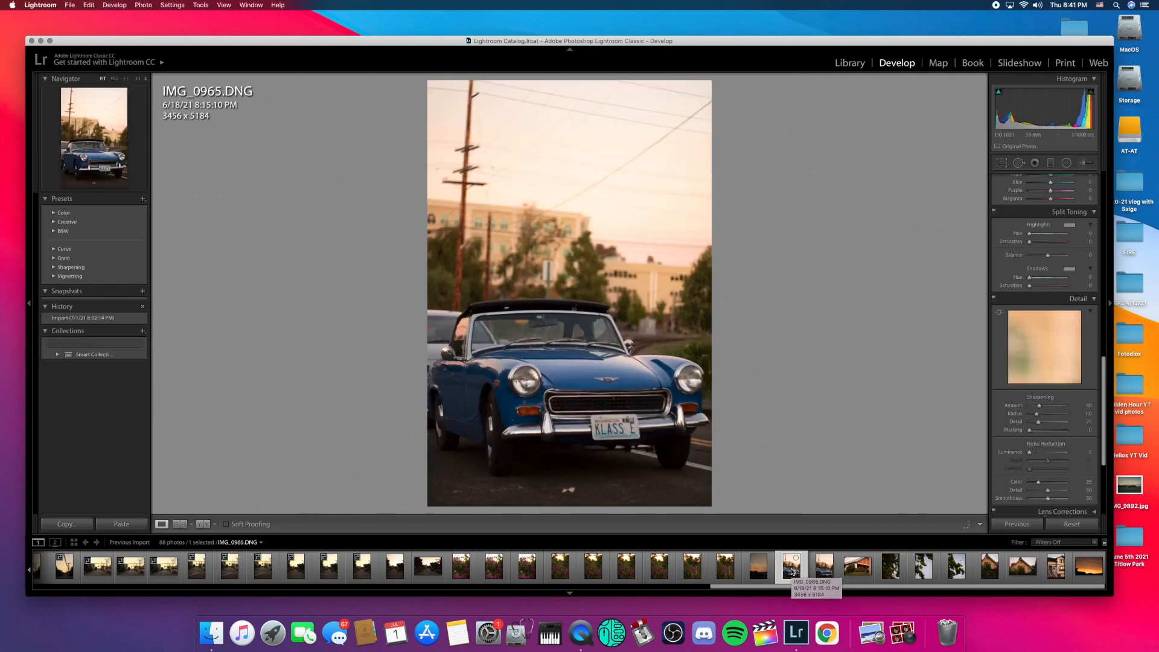
{"action": "left_click", "coordinate": [819, 571]}
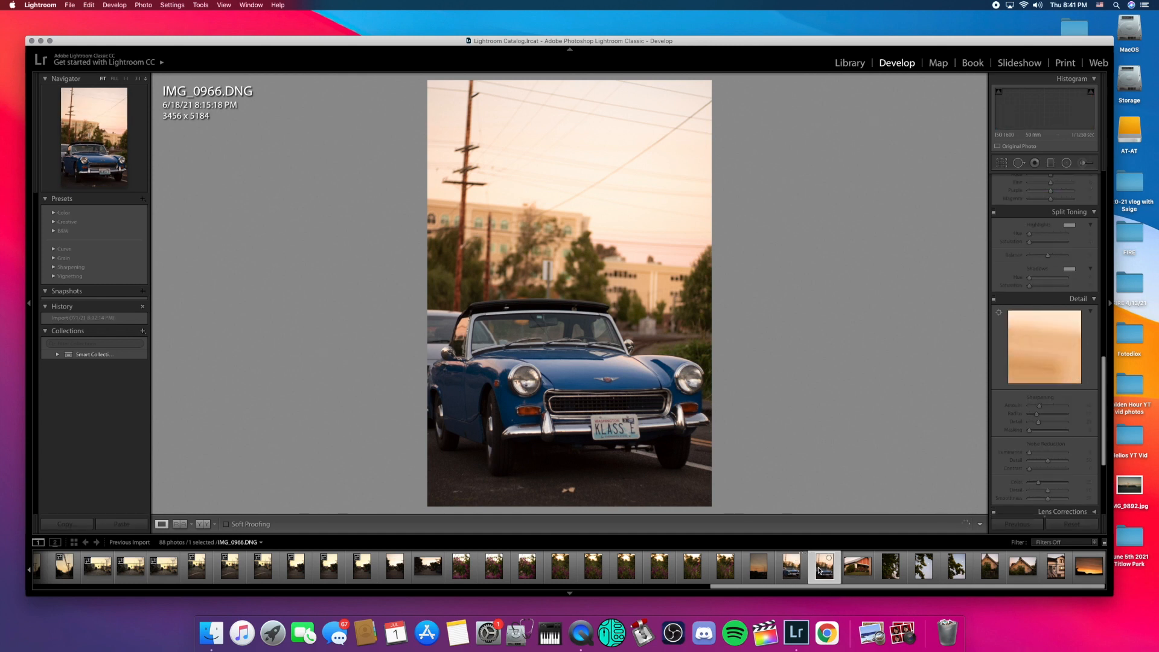
{"action": "key", "text": "Left"}
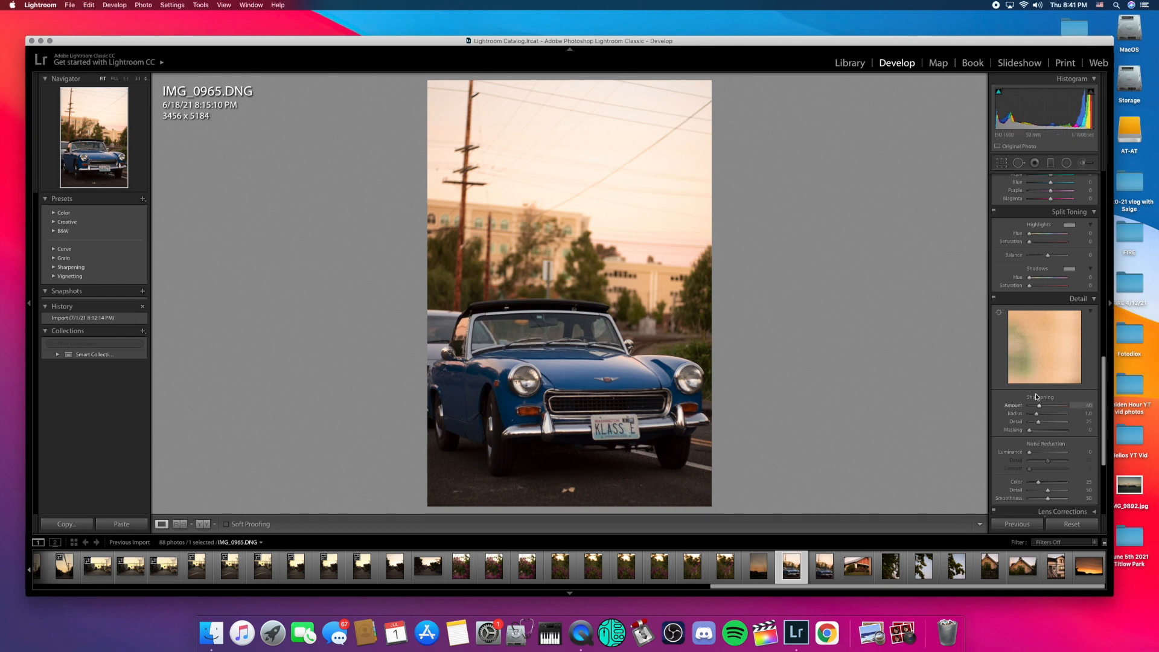
Step: Apply Auto tone (exposure +0.21, highlights −70, shadows +41) and warm Temp to 9,379
{"action": "scroll", "coordinate": [1037, 397], "scroll_direction": "up", "scroll_amount": 10}
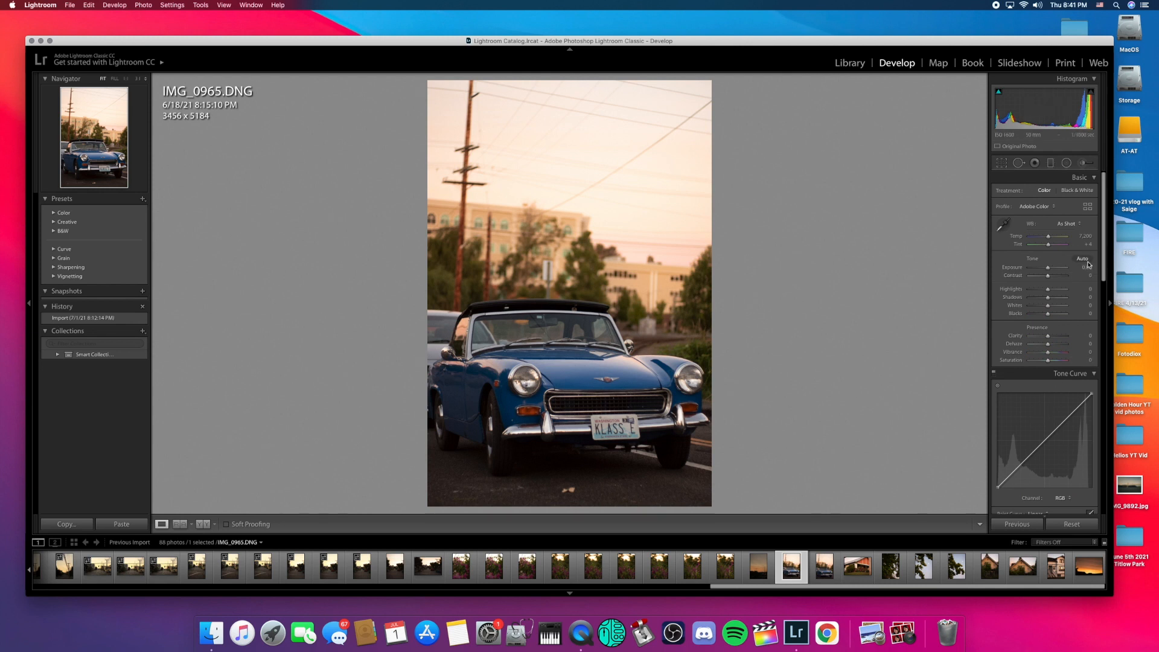
{"action": "left_click", "coordinate": [1086, 261]}
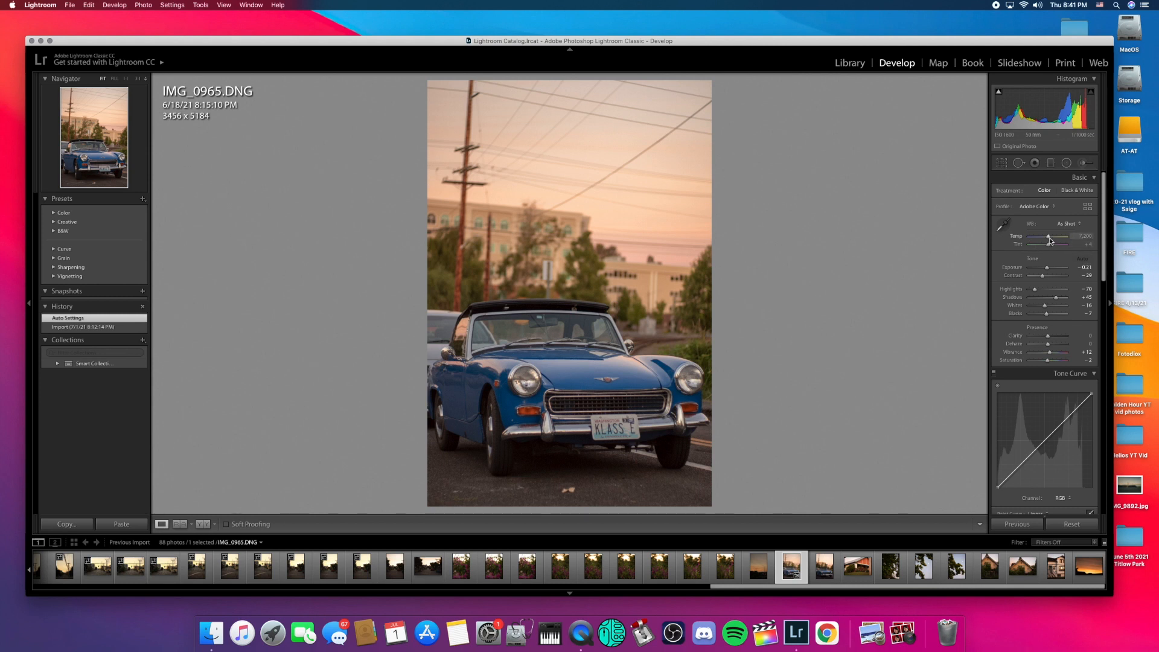
{"action": "left_click_drag", "start_coordinate": [1050, 239], "coordinate": [1055, 239]}
Step: Straighten the blue car photo to a −0.90° angle and commit the 3351 × 5027 crop
{"action": "key", "text": "r"}
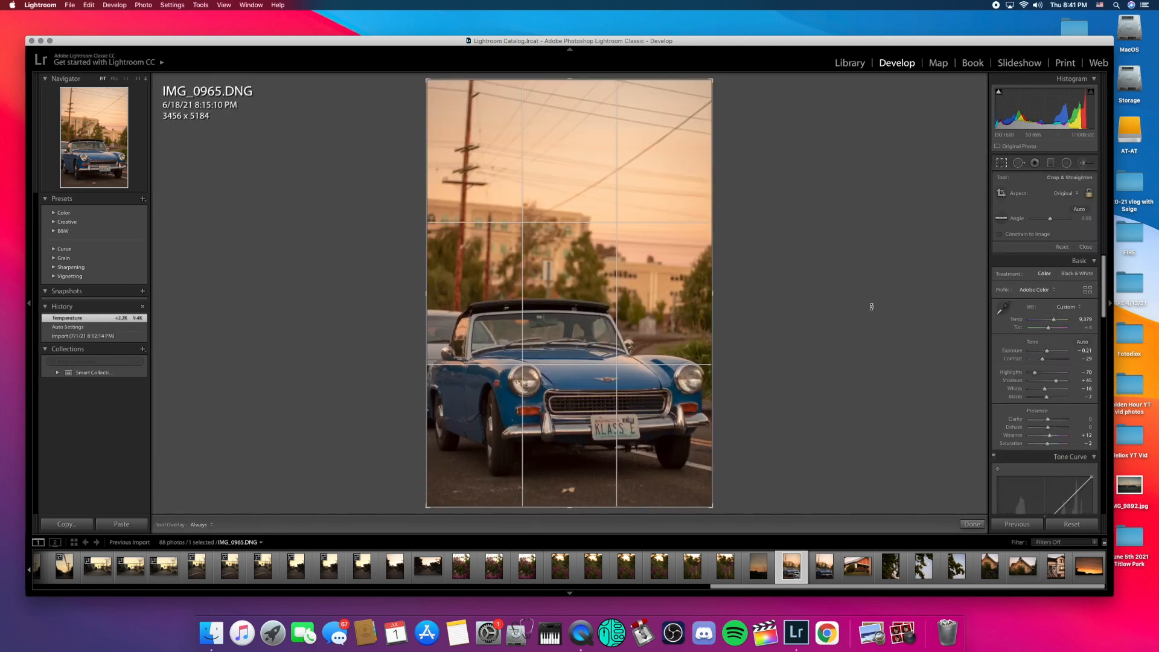
{"action": "left_click_drag", "start_coordinate": [1044, 221], "coordinate": [1044, 221]}
{"action": "left_click_drag", "start_coordinate": [1045, 221], "coordinate": [1044, 221]}
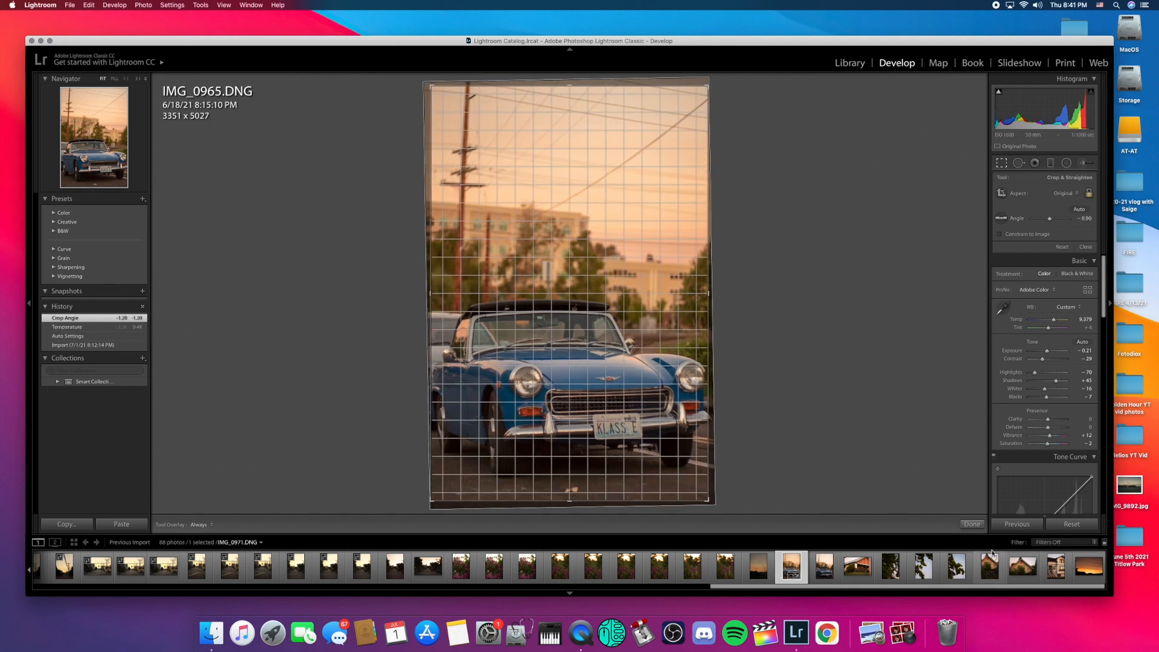
{"action": "left_click", "coordinate": [972, 524]}
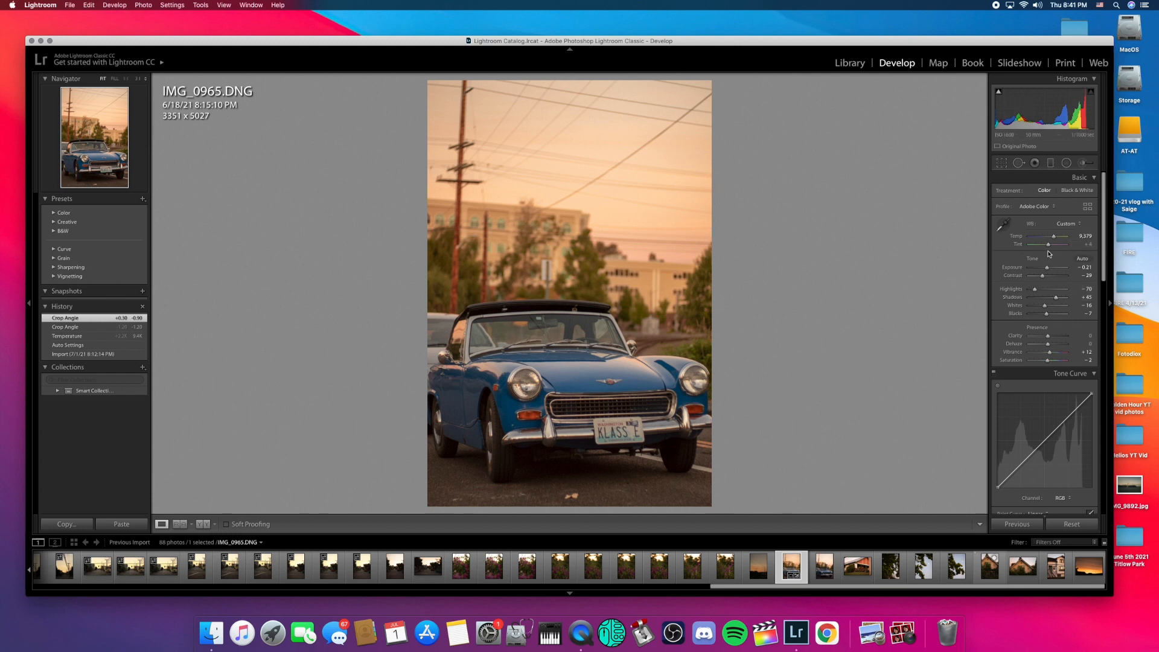
Step: Add several control points along the RGB tone curve, then undo the extra ones
{"action": "left_click", "coordinate": [1020, 465]}
{"action": "left_click", "coordinate": [1047, 439]}
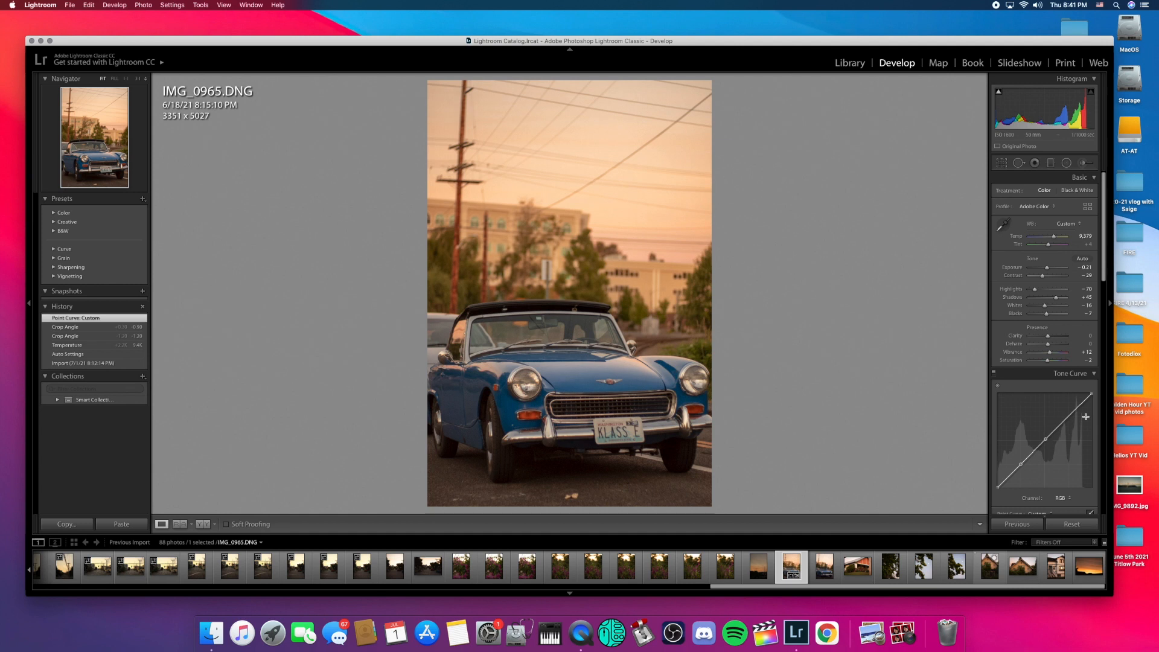
{"action": "left_click", "coordinate": [1069, 418]}
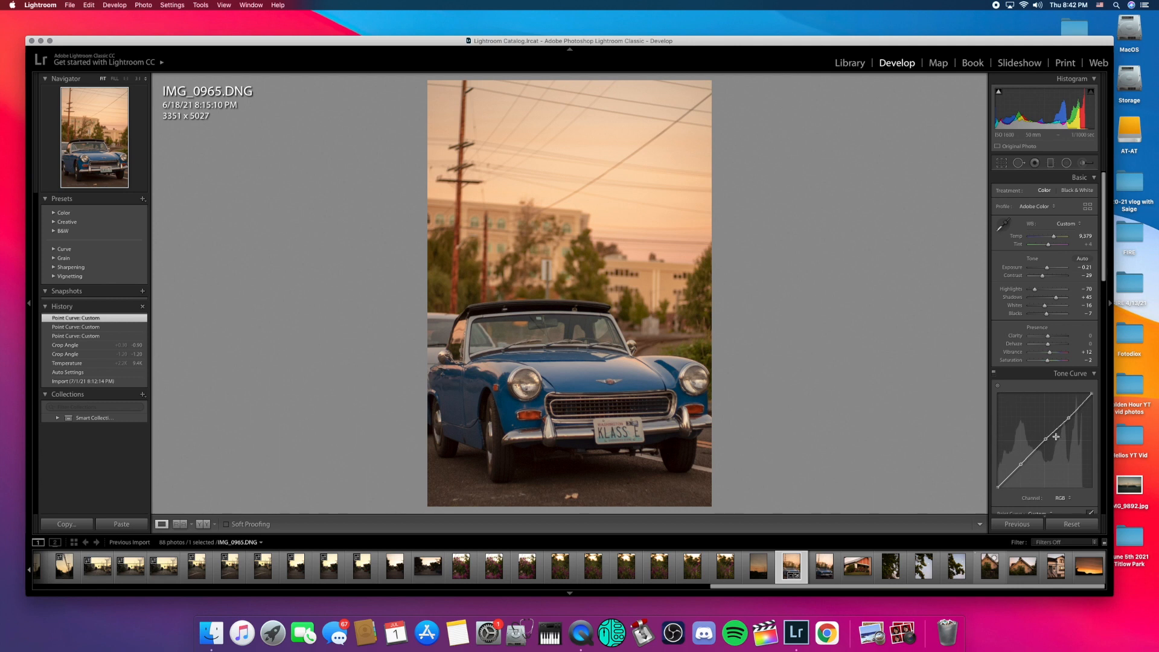
{"action": "left_click", "coordinate": [1010, 477]}
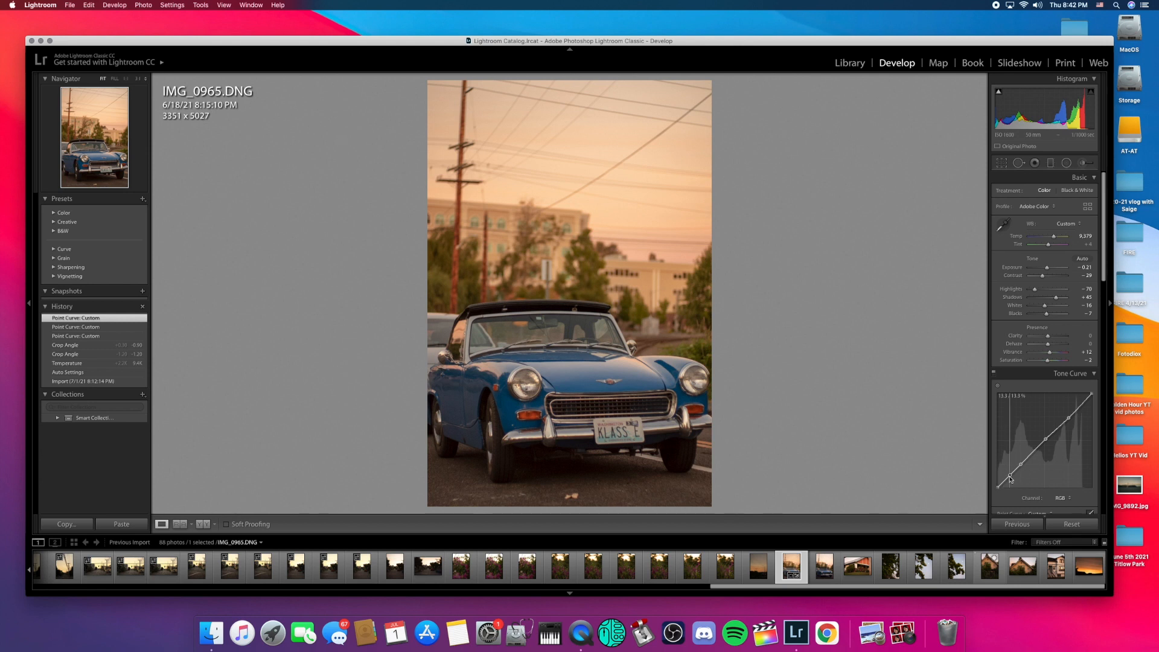
{"action": "left_click", "coordinate": [1035, 452]}
{"action": "left_click", "coordinate": [1058, 428]}
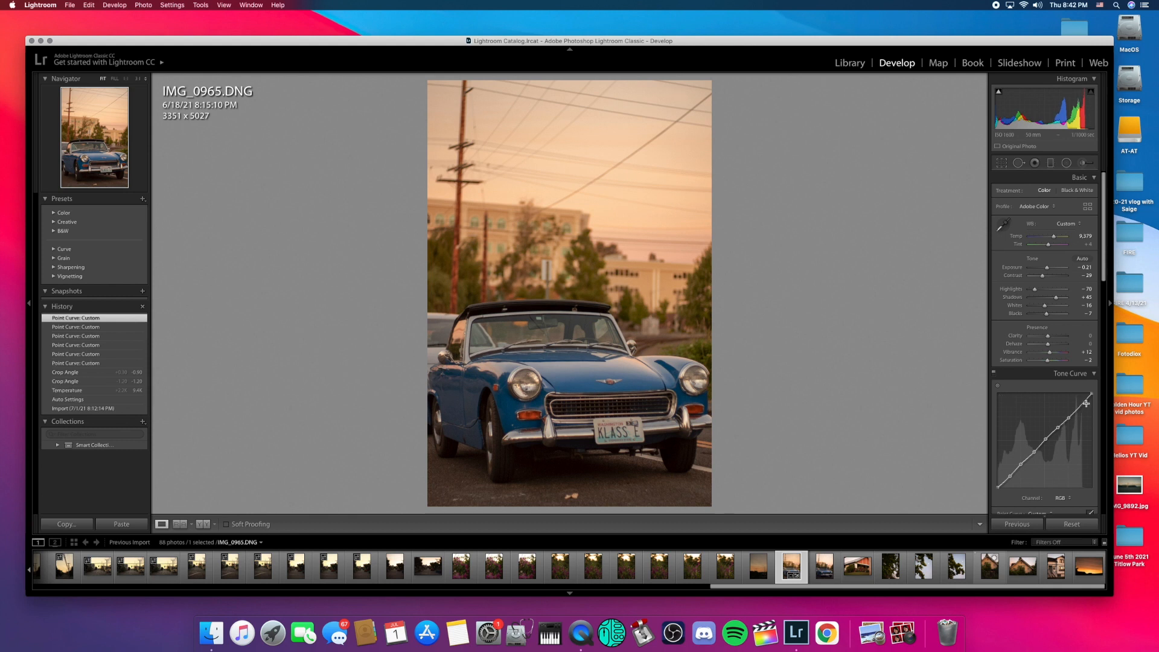
{"action": "left_click", "coordinate": [1083, 403]}
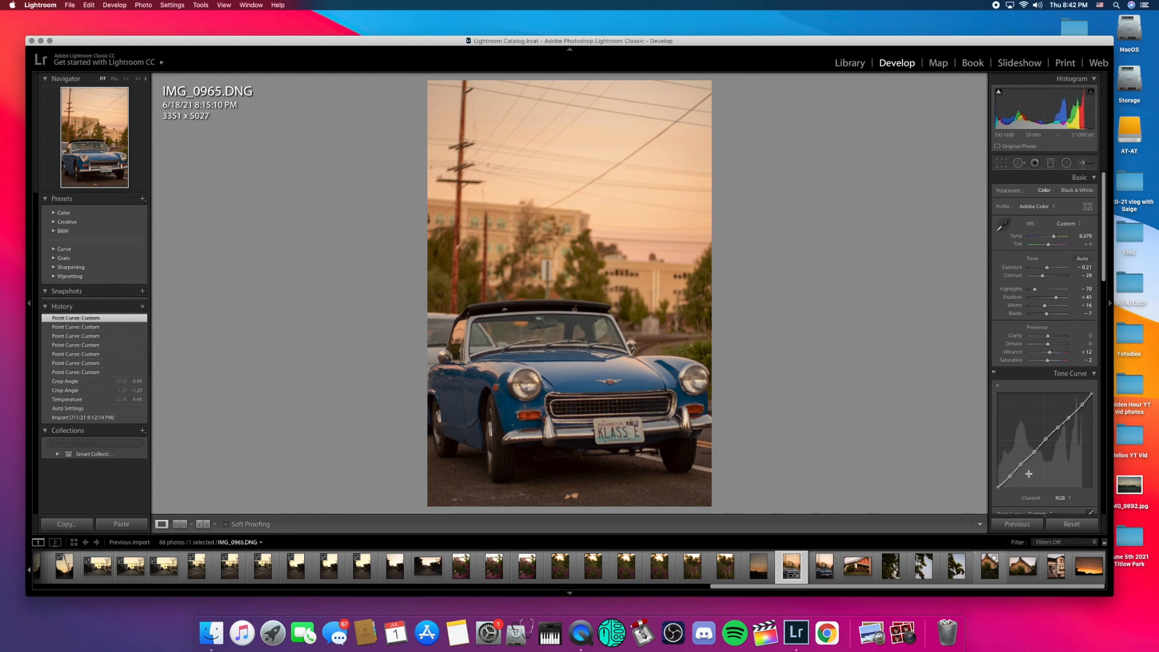
{"action": "key", "text": "super+z"}
{"action": "key", "text": "super+z"}
{"action": "key", "text": "super+z"}
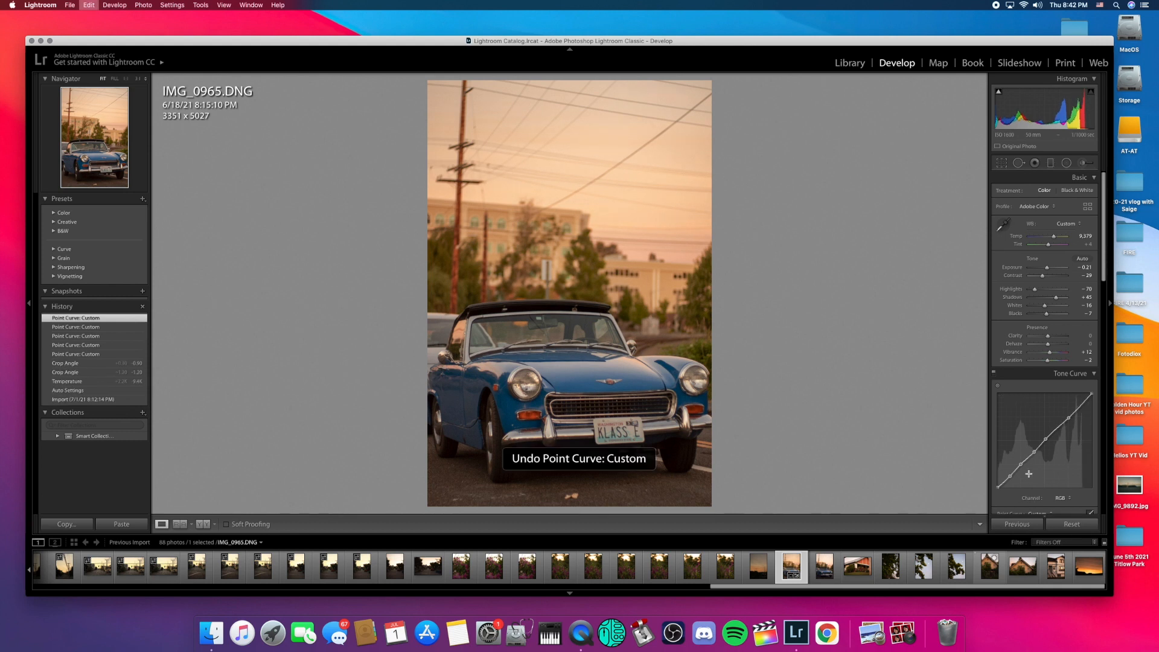
{"action": "key", "text": "z"}
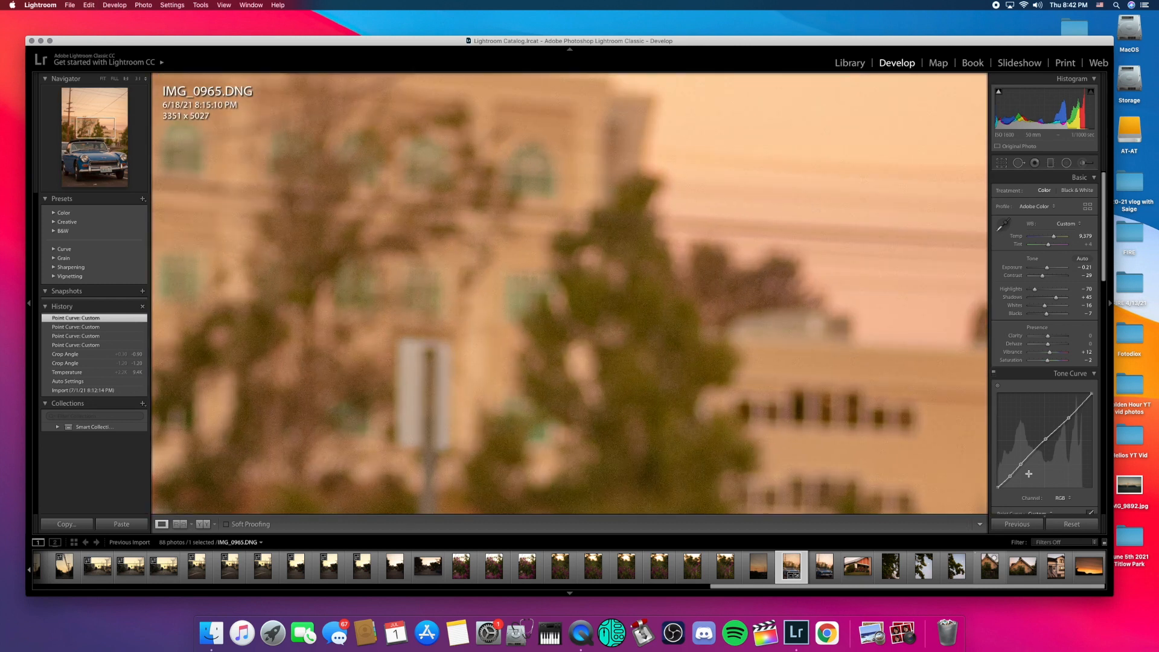
{"action": "left_click", "coordinate": [741, 424]}
{"action": "key", "text": "super+z"}
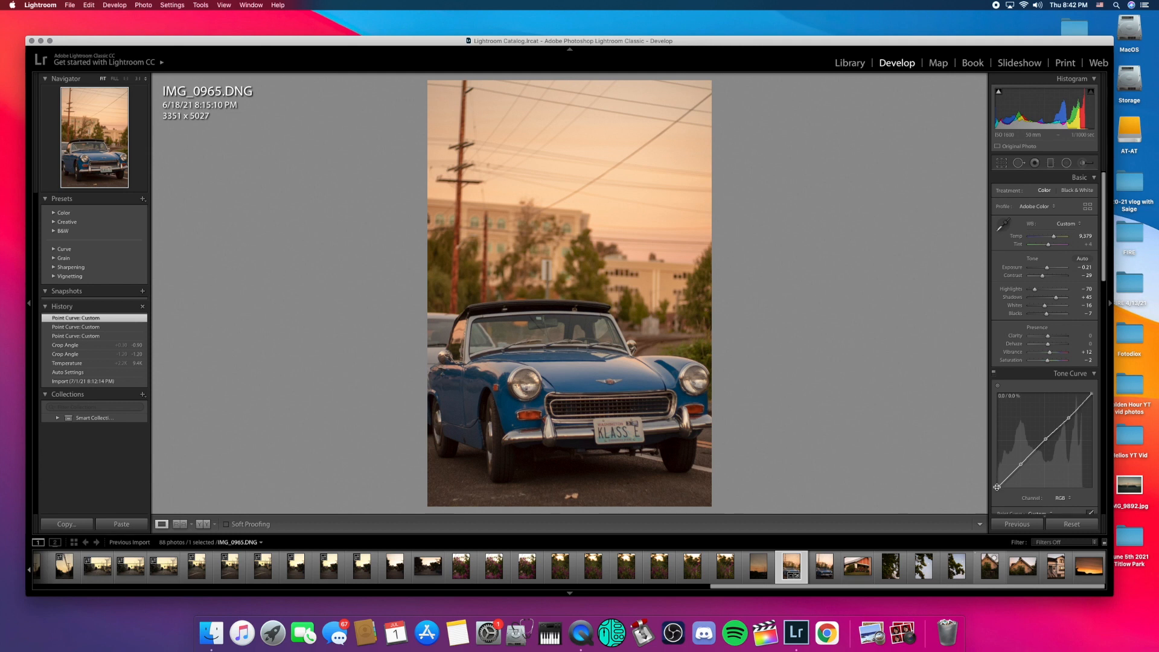
Step: Lift the black point, lower the white point to 91.4%, and shape shadow and highlight points into an S-curve
{"action": "left_click_drag", "start_coordinate": [981, 487], "coordinate": [969, 481]}
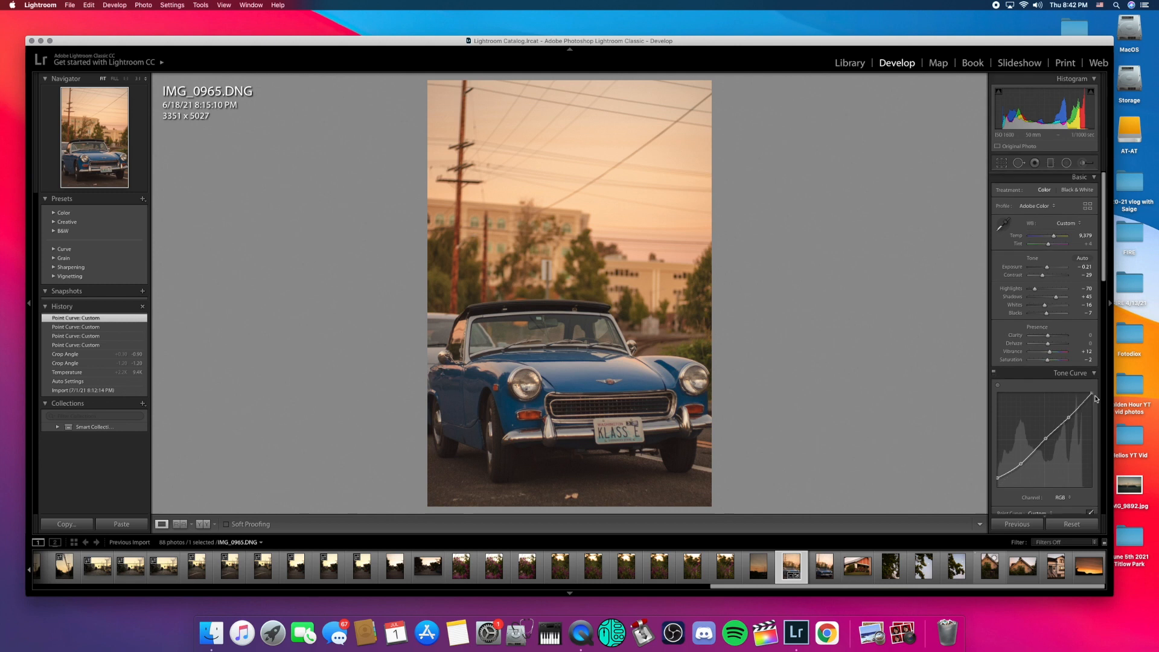
{"action": "left_click_drag", "start_coordinate": [1092, 394], "coordinate": [1097, 406]}
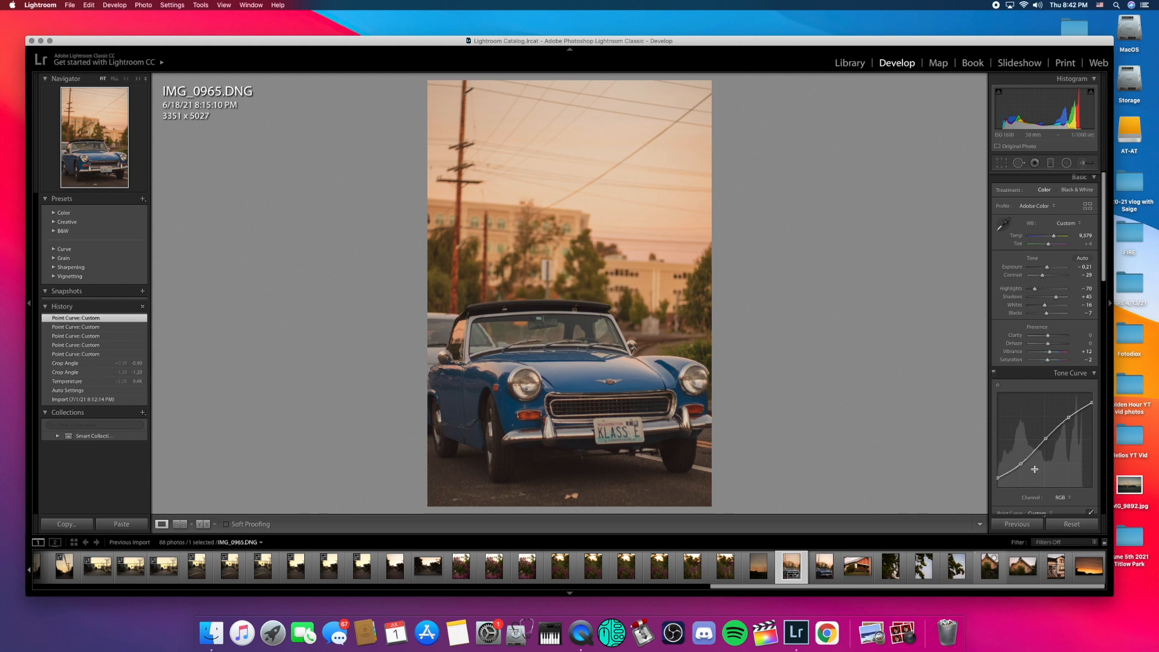
{"action": "left_click_drag", "start_coordinate": [1023, 464], "coordinate": [1024, 464]}
{"action": "left_click_drag", "start_coordinate": [1024, 466], "coordinate": [1025, 468]}
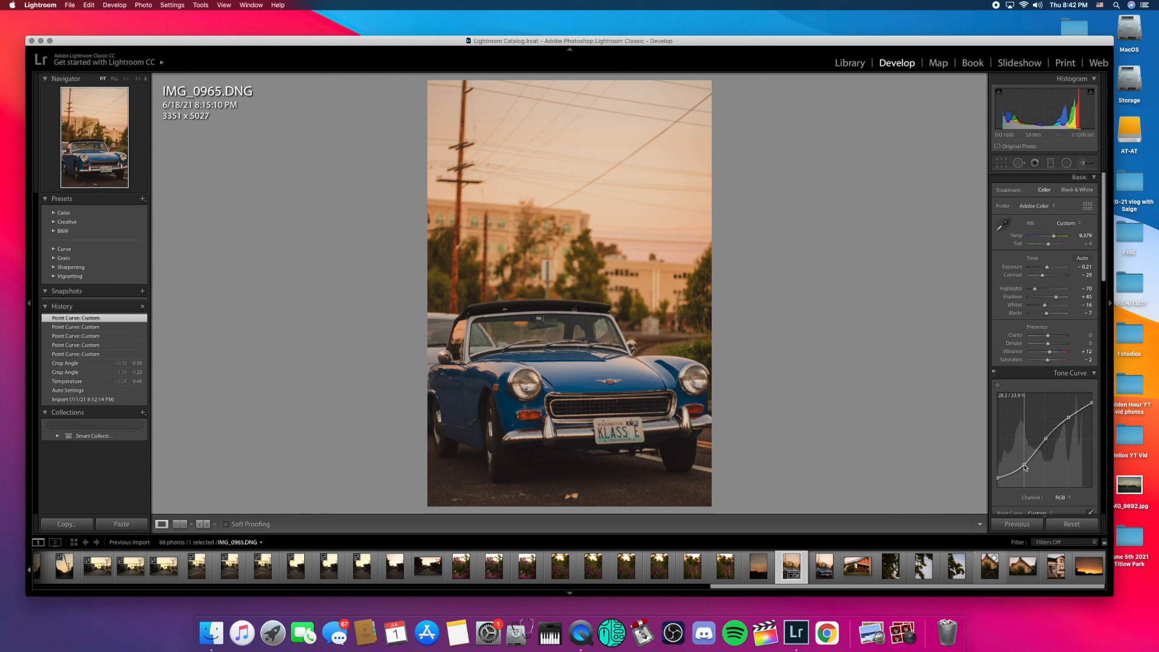
{"action": "left_click_drag", "start_coordinate": [1025, 467], "coordinate": [1025, 467]}
{"action": "left_click_drag", "start_coordinate": [1069, 418], "coordinate": [1070, 414]}
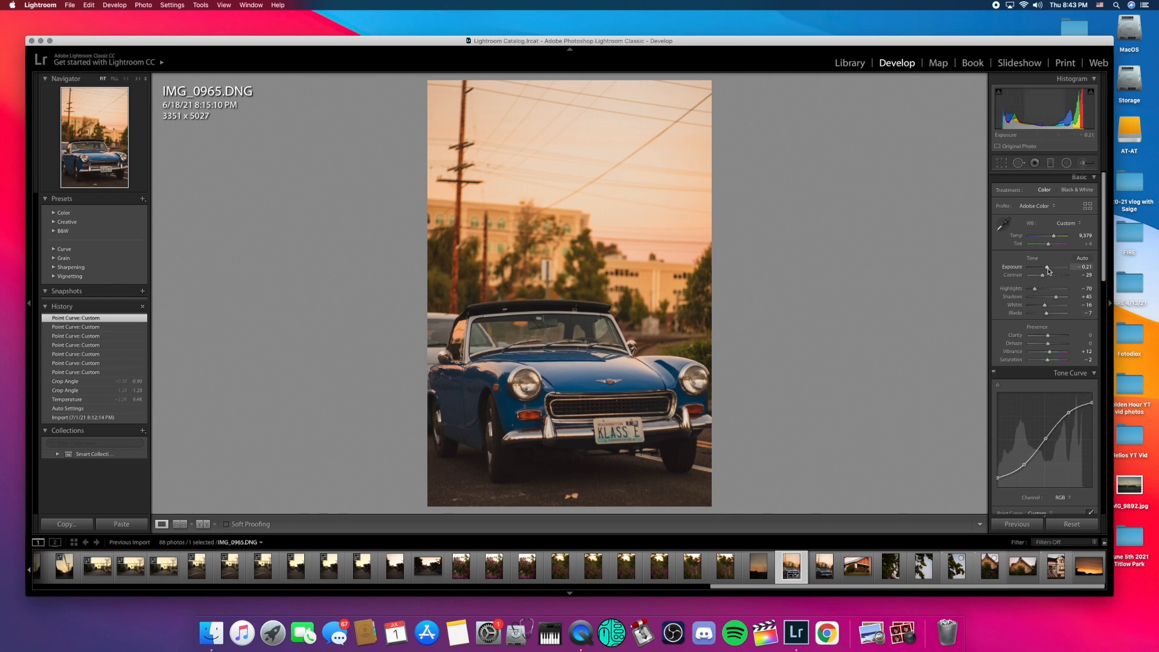
Step: Set Highlights to −58 and Blacks to about −35, then view the Before/After comparison
{"action": "left_click_drag", "start_coordinate": [1036, 290], "coordinate": [1039, 291]}
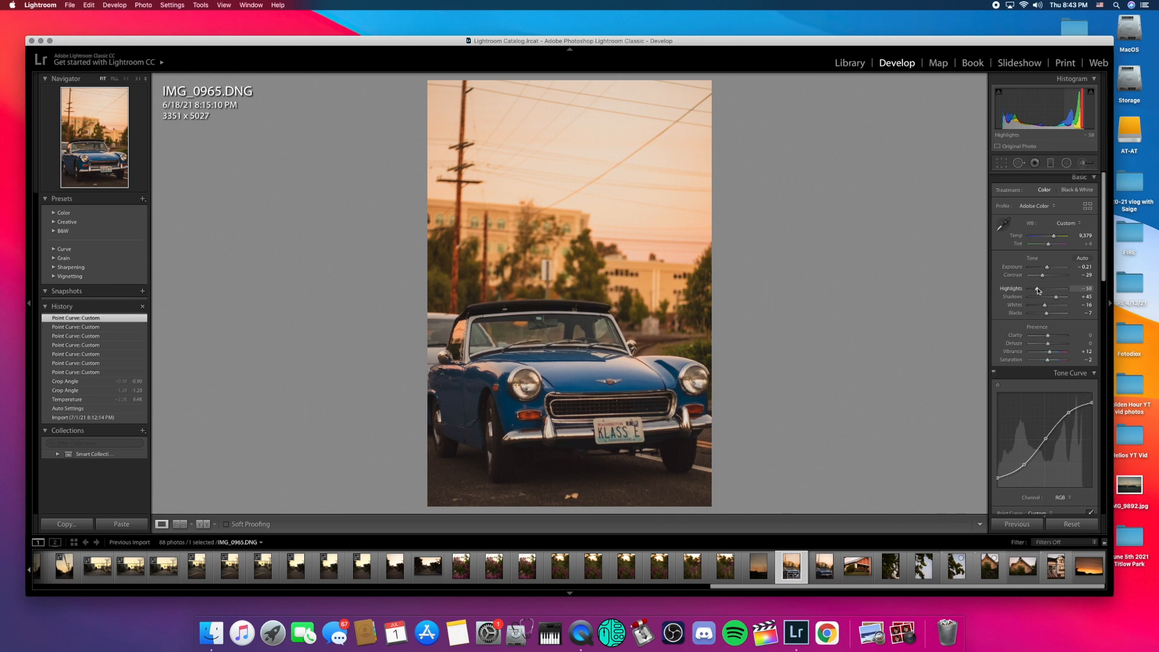
{"action": "left_click_drag", "start_coordinate": [1046, 314], "coordinate": [1044, 316]}
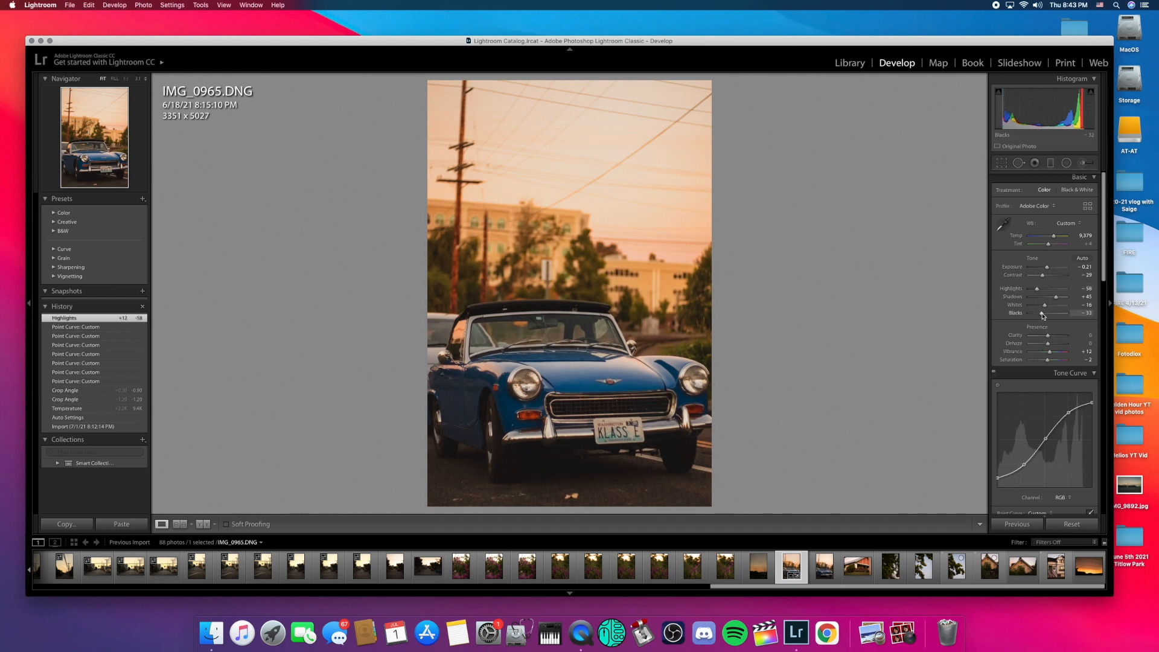
{"action": "left_click_drag", "start_coordinate": [1042, 315], "coordinate": [1042, 315]}
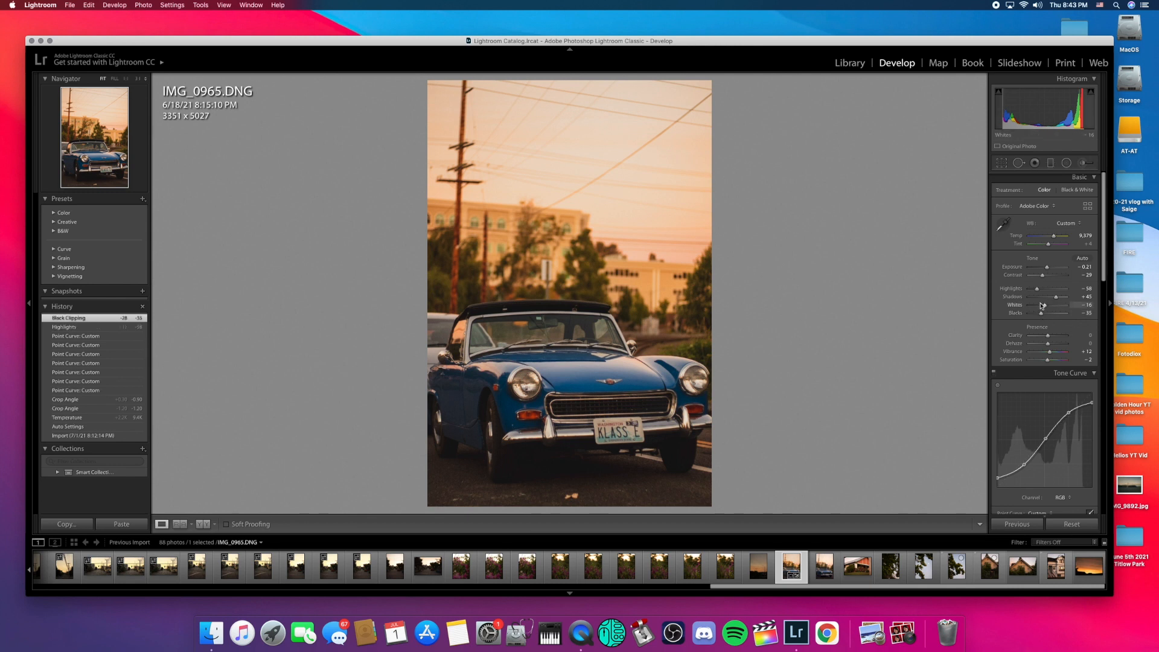
{"action": "key", "text": "y"}
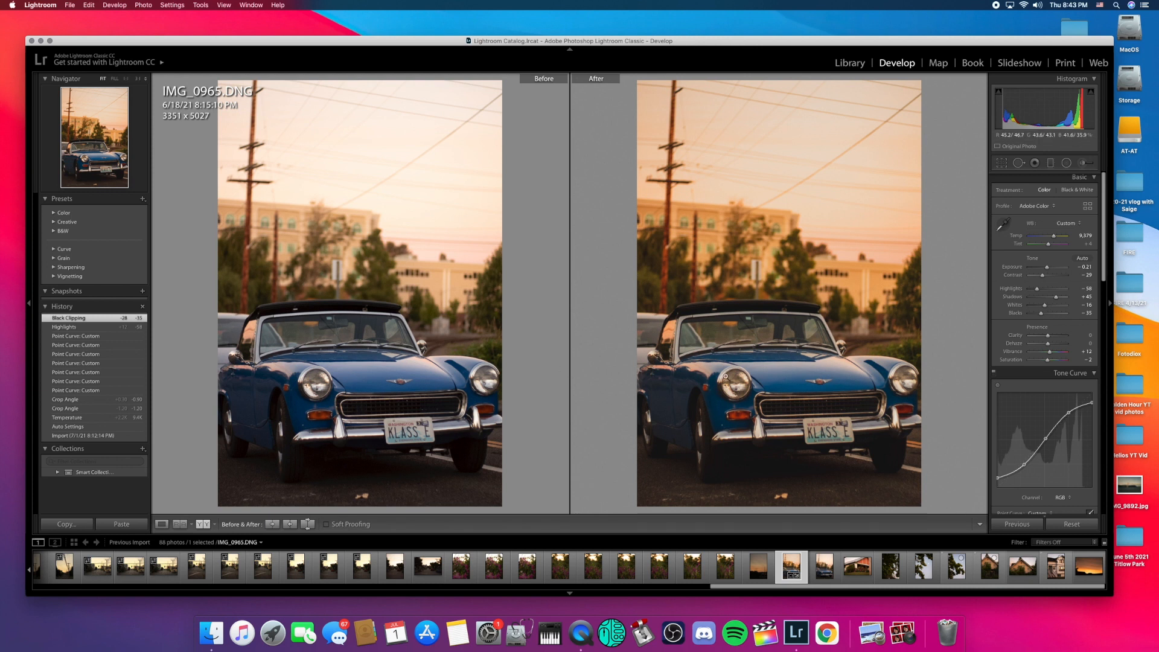
Step: Leave Before/After view and raise HSL saturation: Blue to +55 and Aqua to +21
{"action": "key", "text": "y"}
{"action": "scroll", "coordinate": [1050, 364], "scroll_direction": "down", "scroll_amount": 3}
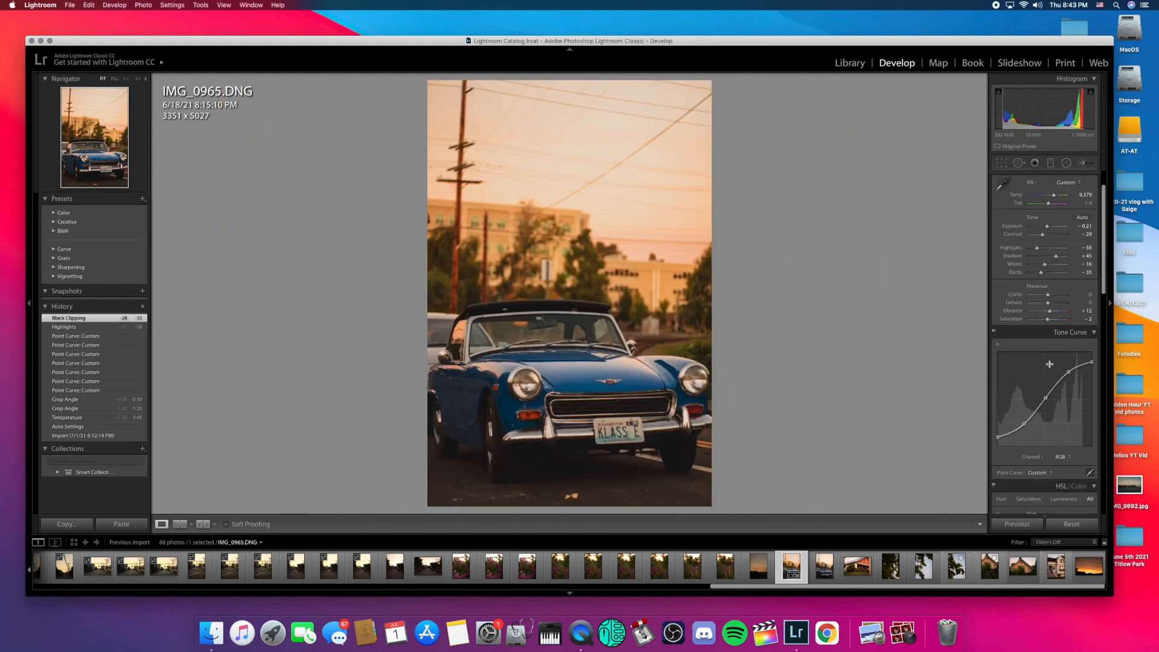
{"action": "scroll", "coordinate": [1050, 364], "scroll_direction": "down", "scroll_amount": 5}
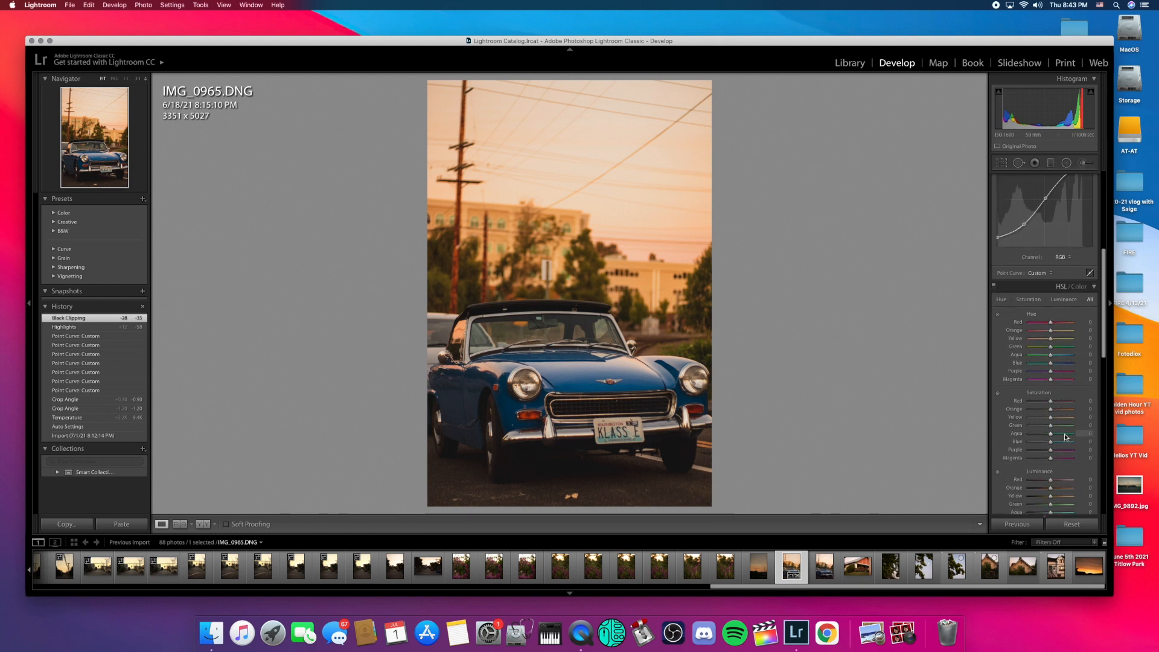
{"action": "scroll", "coordinate": [1066, 436], "scroll_direction": "down", "scroll_amount": 1}
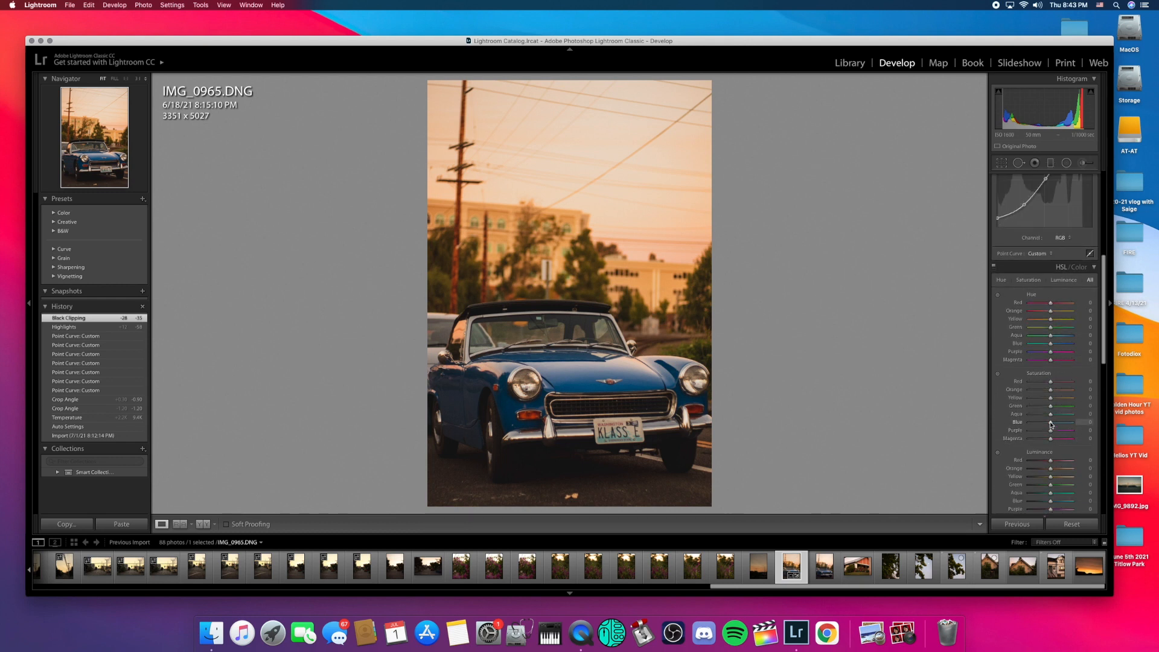
{"action": "left_click_drag", "start_coordinate": [1051, 425], "coordinate": [1062, 424]}
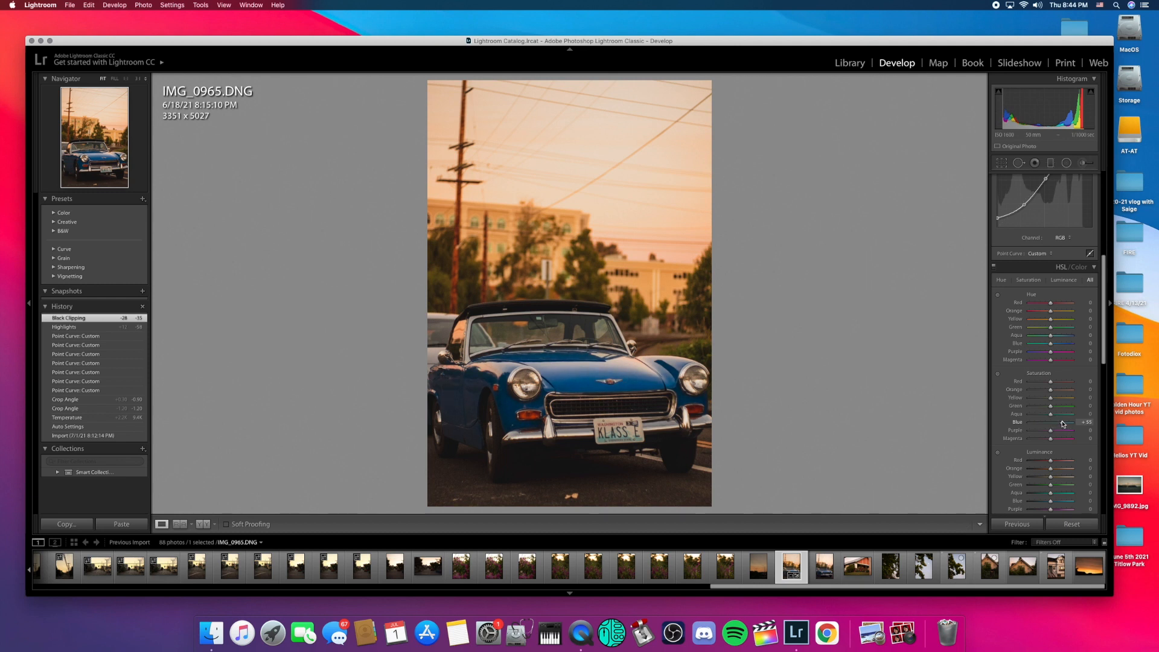
{"action": "left_click_drag", "start_coordinate": [1063, 425], "coordinate": [1064, 425]}
{"action": "scroll", "coordinate": [1014, 423], "scroll_direction": "down", "scroll_amount": 3}
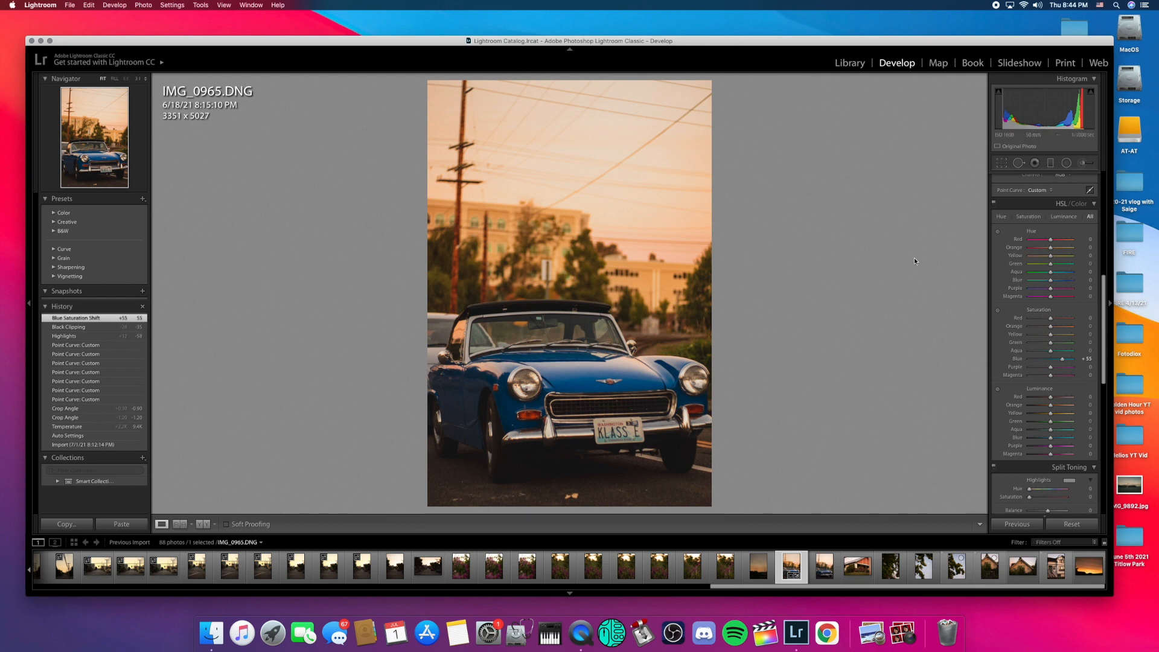
{"action": "left_click_drag", "start_coordinate": [1051, 354], "coordinate": [1047, 322]}
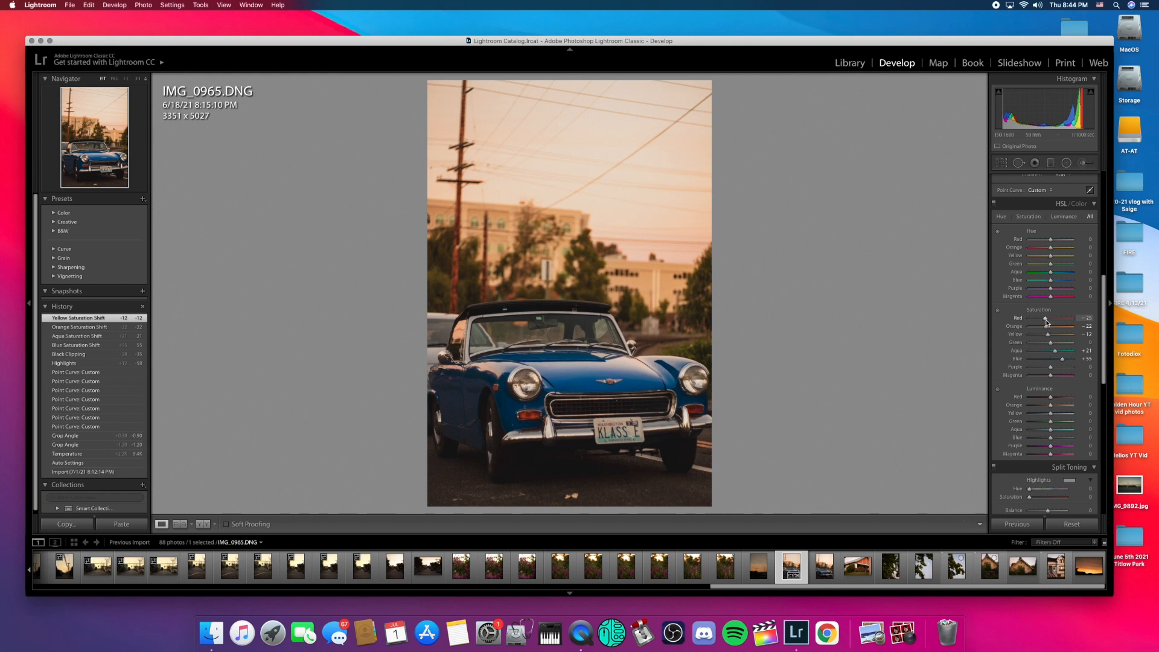
{"action": "left_click_drag", "start_coordinate": [1048, 323], "coordinate": [1047, 323]}
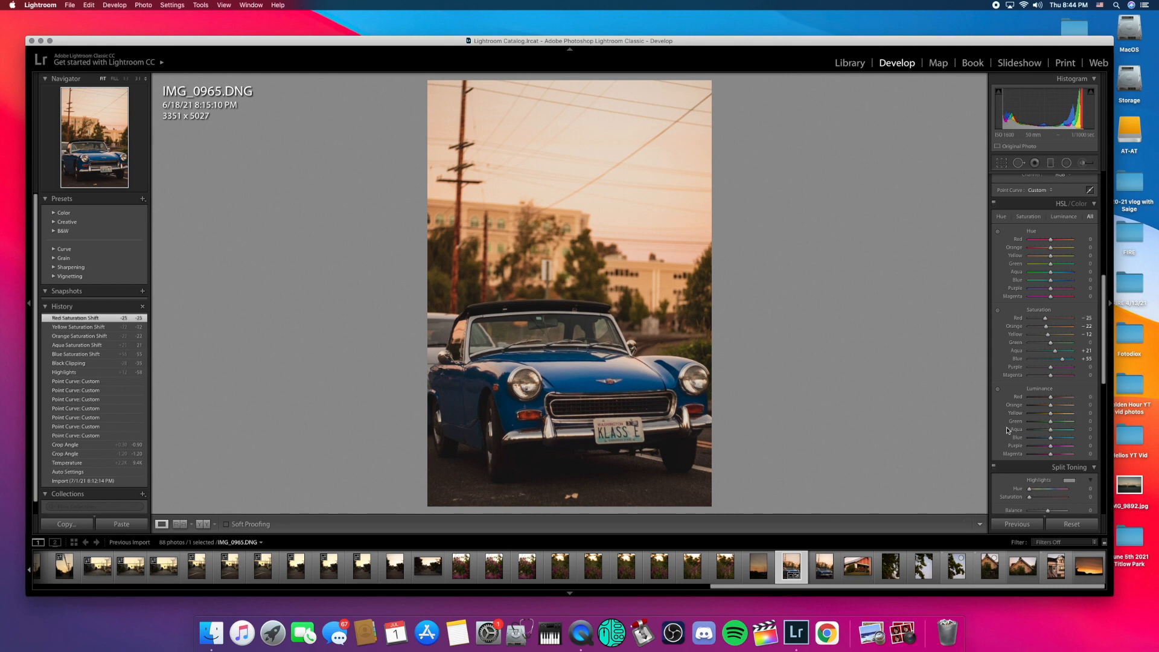
Step: Zoom the Detail panel preview onto the car's headlight
{"action": "scroll", "coordinate": [1030, 428], "scroll_direction": "down", "scroll_amount": 3}
{"action": "scroll", "coordinate": [1030, 428], "scroll_direction": "down", "scroll_amount": 5}
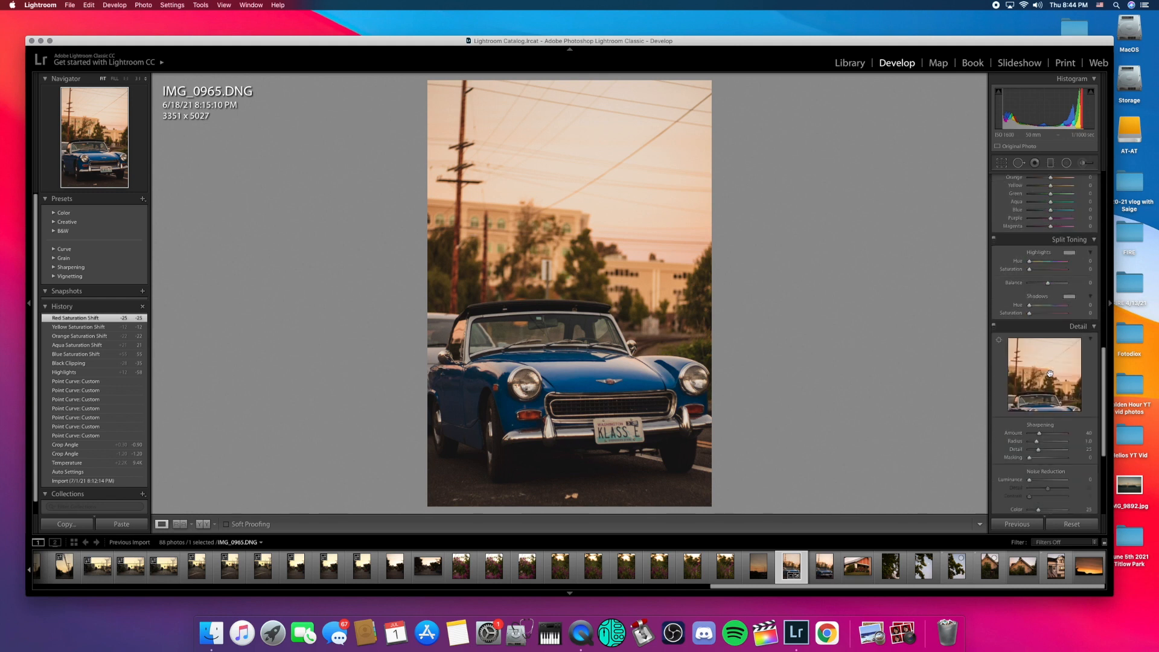
{"action": "scroll", "coordinate": [1049, 374], "scroll_direction": "down", "scroll_amount": 2}
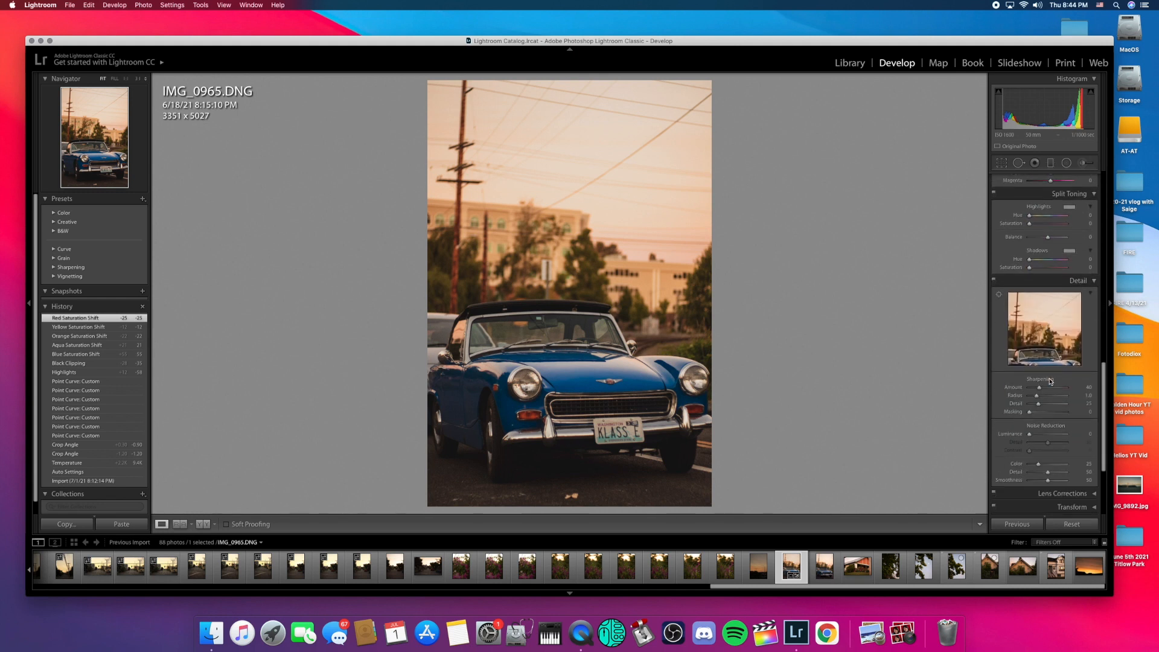
{"action": "left_click", "coordinate": [1035, 335]}
{"action": "left_click_drag", "start_coordinate": [1066, 353], "coordinate": [1021, 353]}
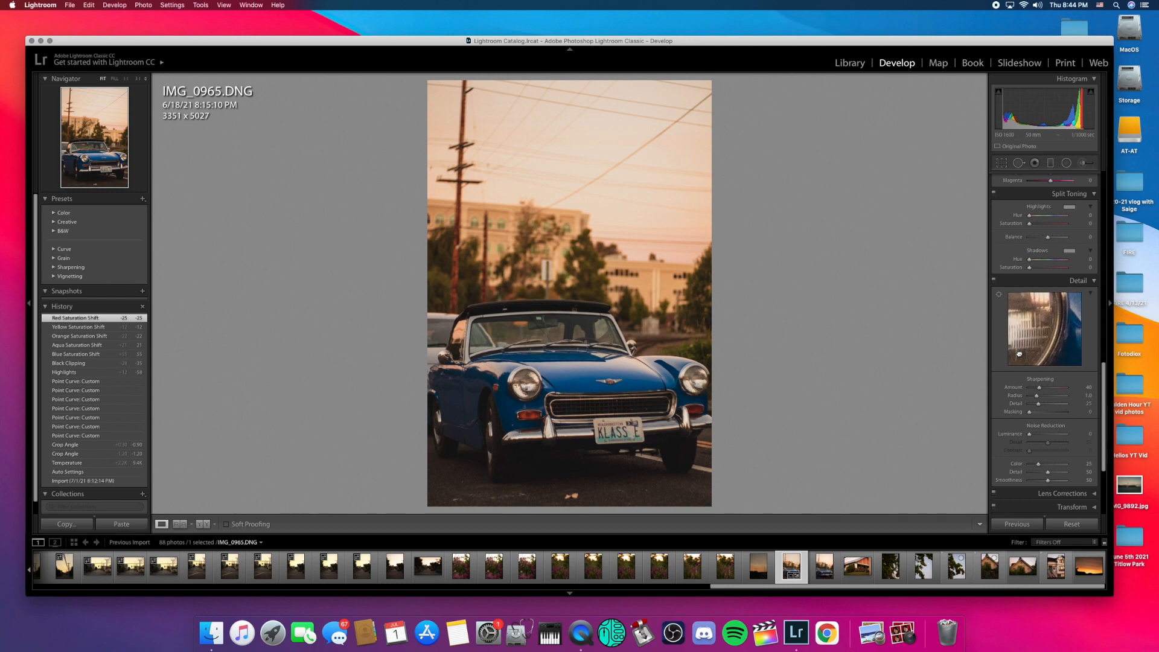
{"action": "scroll", "coordinate": [1069, 375], "scroll_direction": "up", "scroll_amount": 1}
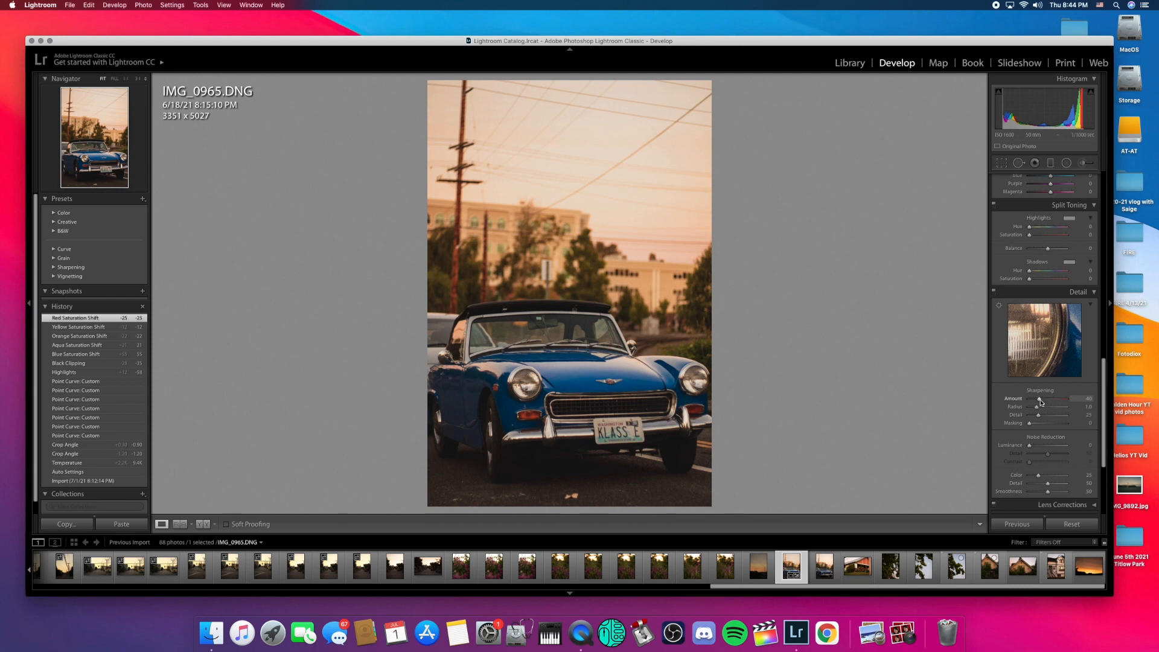
Step: Set Sharpening Amount 102, Masking 27 and Luminance noise reduction 47
{"action": "left_click_drag", "start_coordinate": [1041, 402], "coordinate": [1039, 426]}
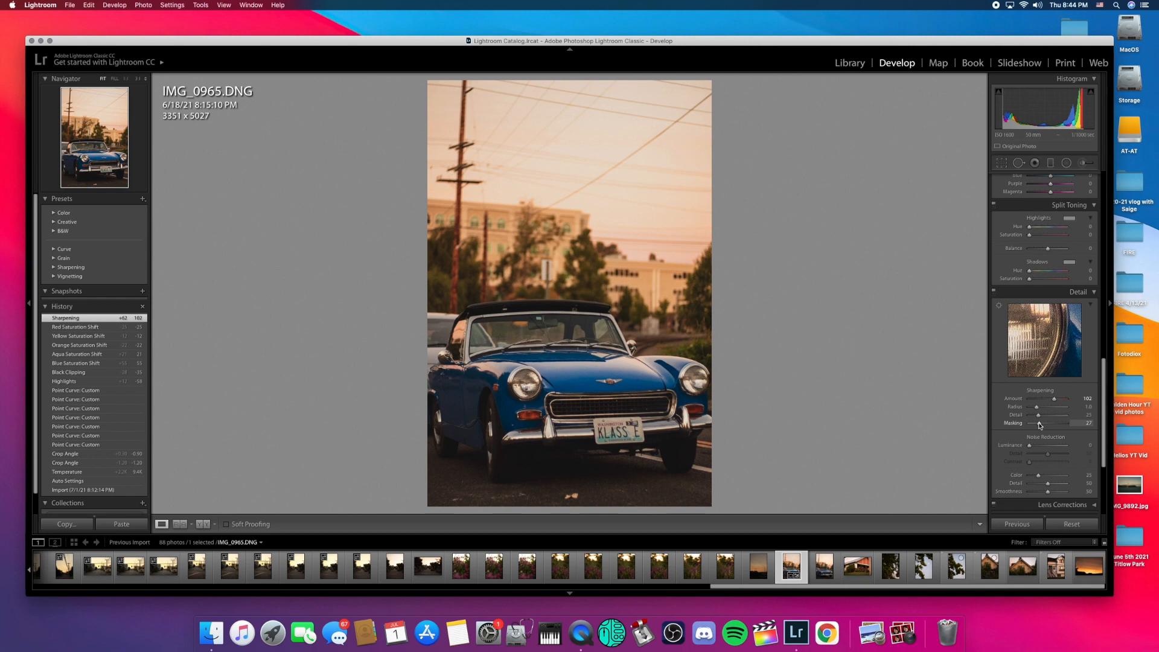
{"action": "mouse_move", "coordinate": [1041, 426]}
{"action": "left_mouse_down"}
{"action": "mouse_move", "coordinate": [1034, 447]}
{"action": "mouse_move", "coordinate": [1049, 447]}
{"action": "left_mouse_up"}
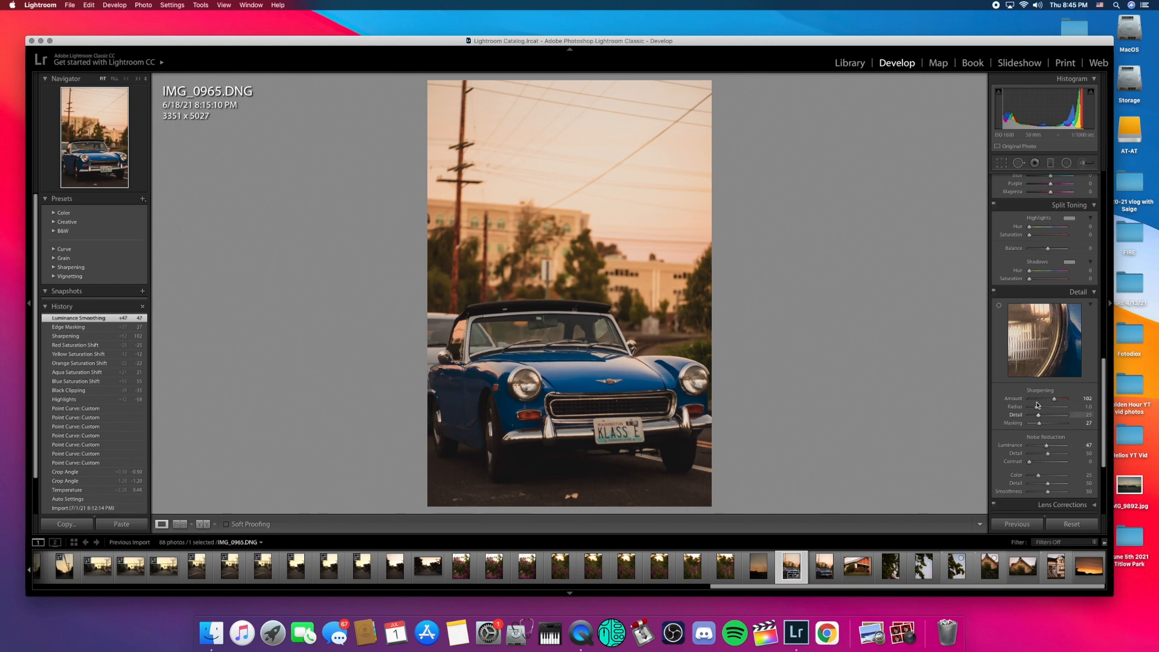
{"action": "scroll", "coordinate": [1037, 406], "scroll_direction": "up", "scroll_amount": 5}
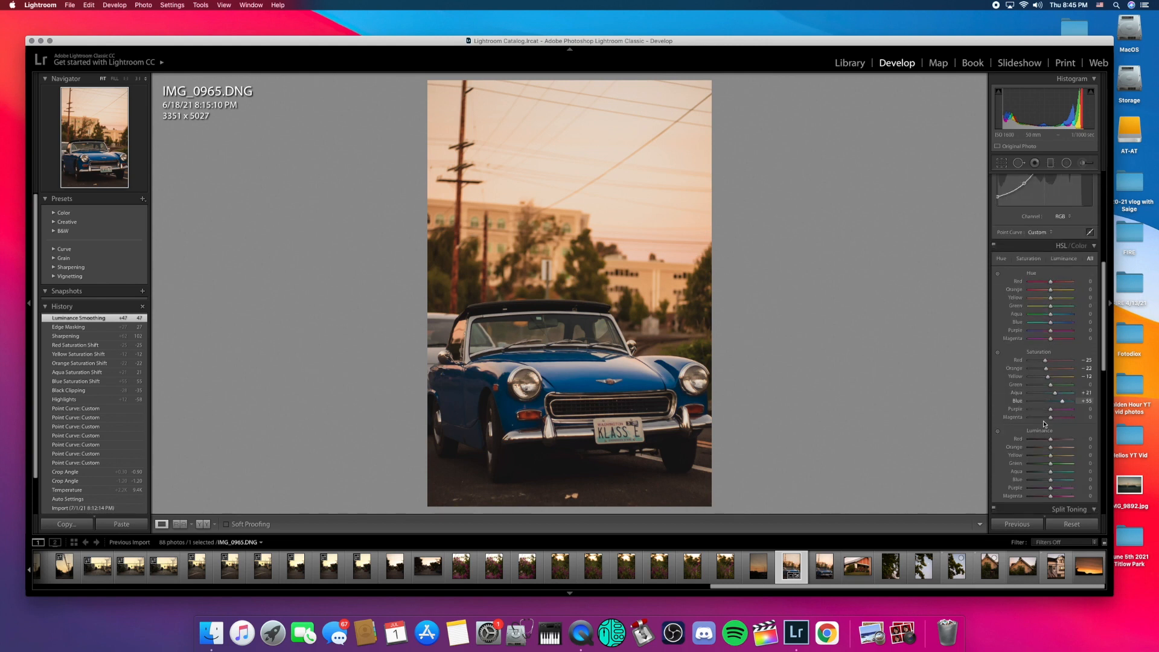
Step: Darken Blue luminance to −22 and brighten Aqua luminance to about +39, then return to the Basic panel
{"action": "left_click_drag", "start_coordinate": [1051, 482], "coordinate": [1061, 476]}
{"action": "scroll", "coordinate": [1020, 384], "scroll_direction": "up", "scroll_amount": 5}
{"action": "scroll", "coordinate": [1019, 384], "scroll_direction": "up", "scroll_amount": 5}
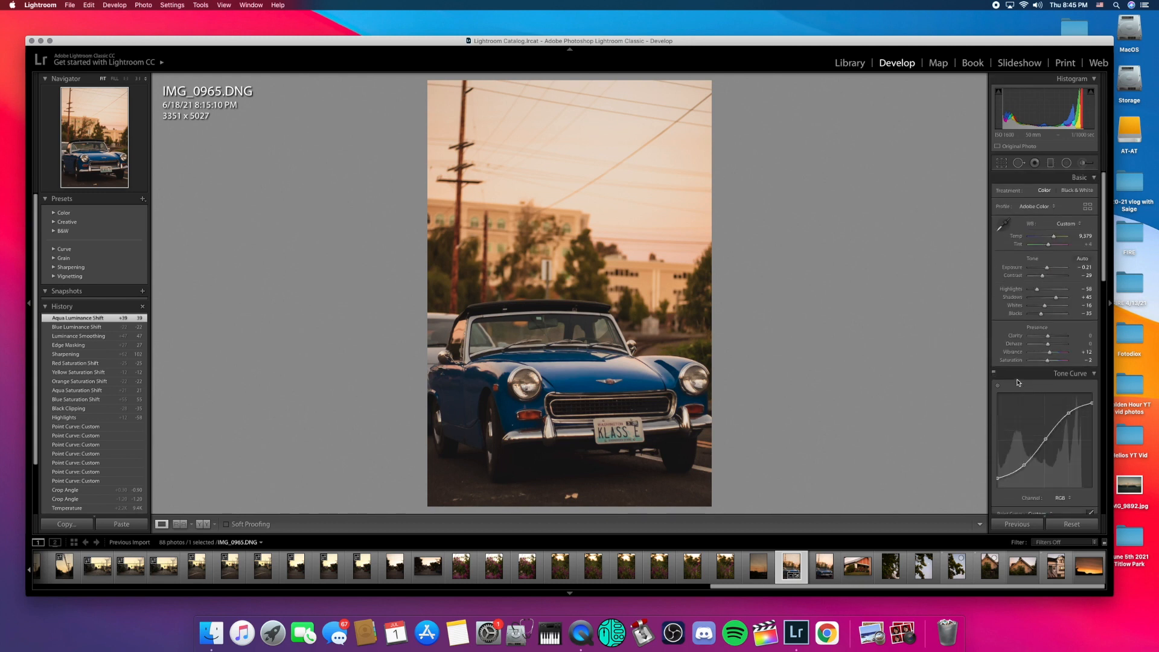